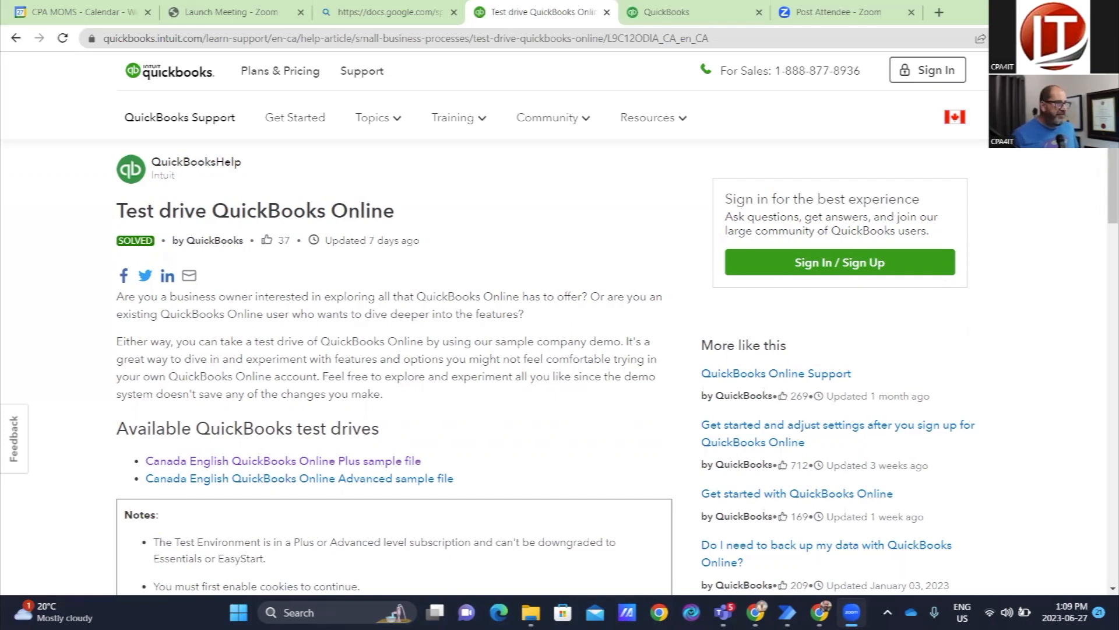
# - Switch to the QuickBooks sample company and open its Dashboard business overview
pyautogui.click(670, 14)
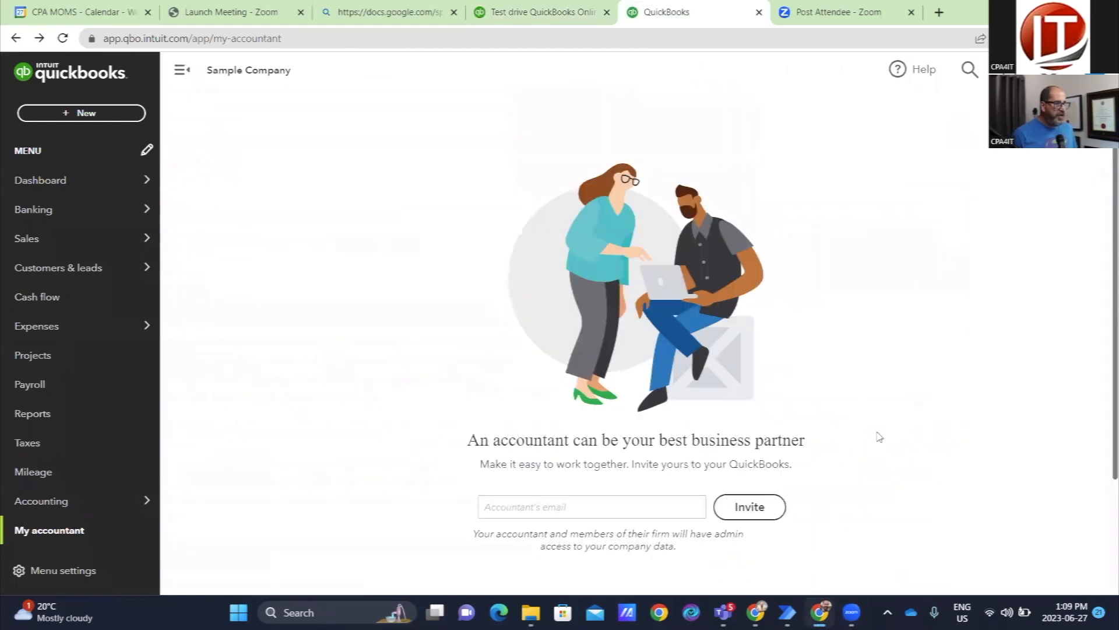
pyautogui.click(65, 181)
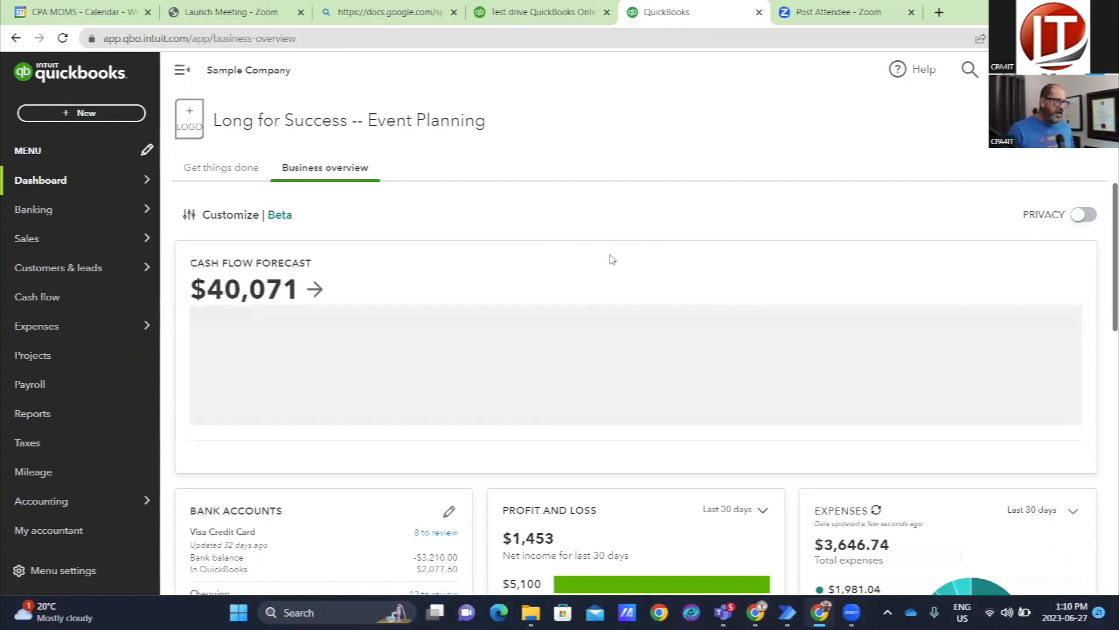
# - Switch the sample company to Business view and look over its navigation menu, including the More section
pyautogui.click(68, 572)
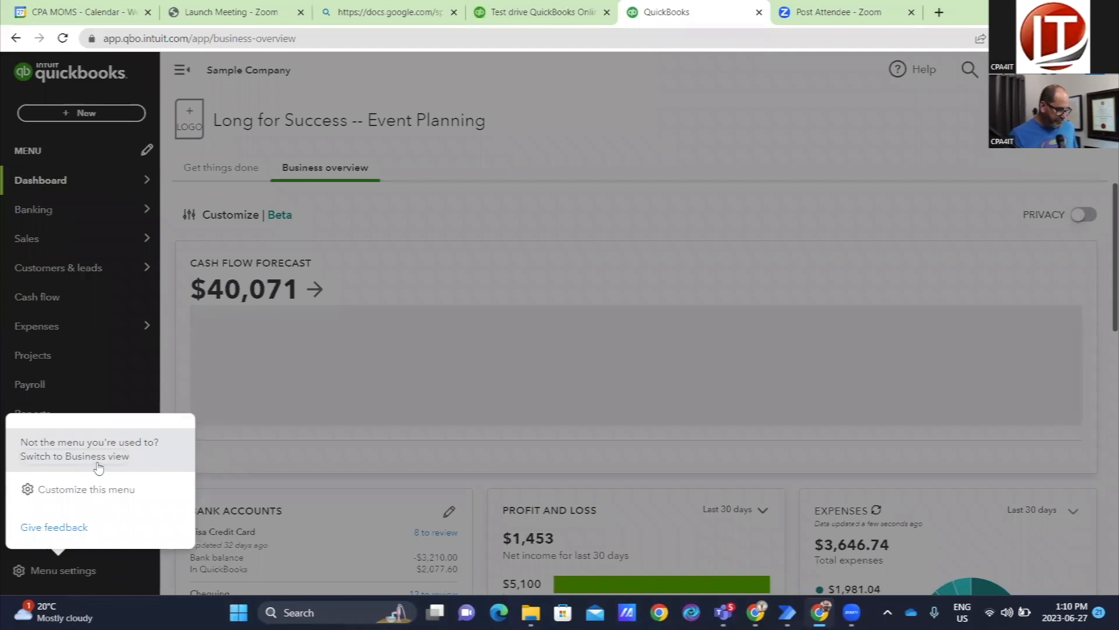
pyautogui.click(100, 318)
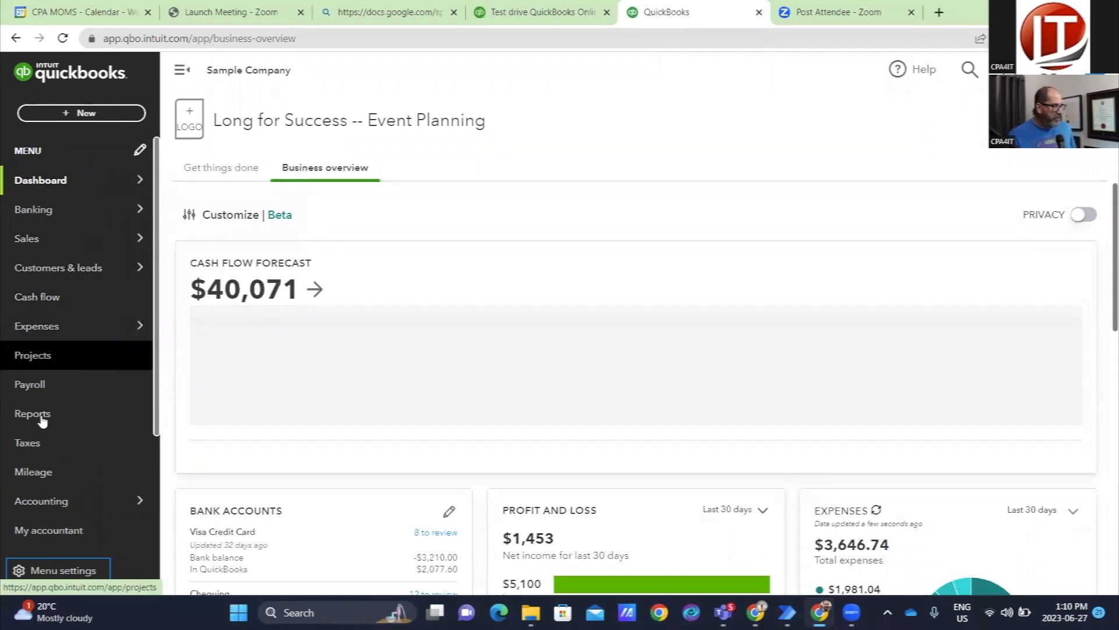
pyautogui.click(65, 569)
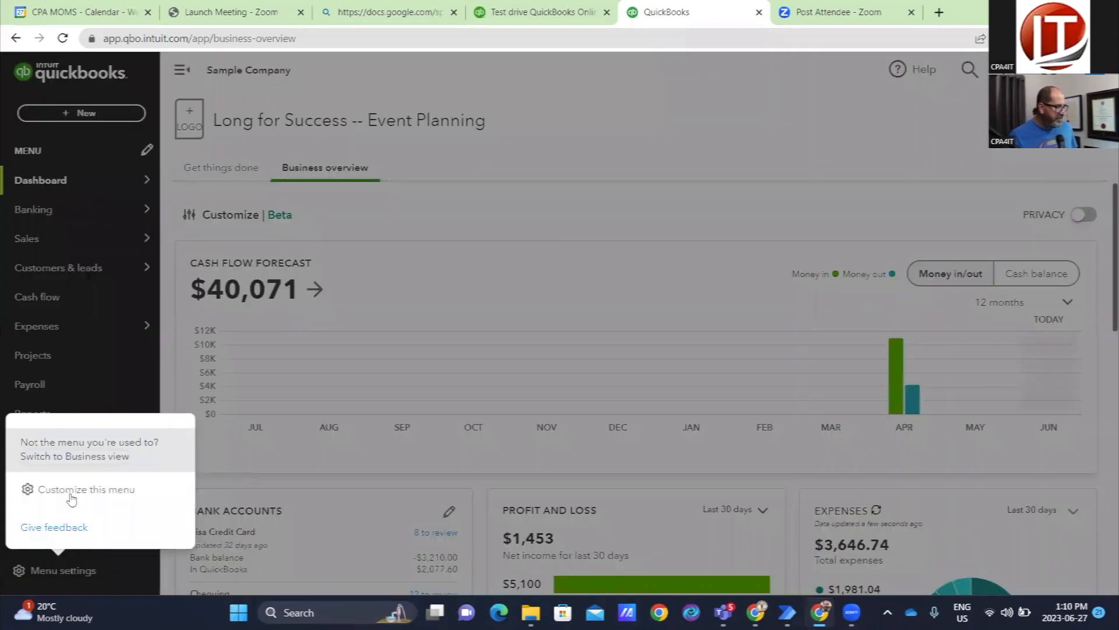
pyautogui.click(88, 458)
pyautogui.click(89, 459)
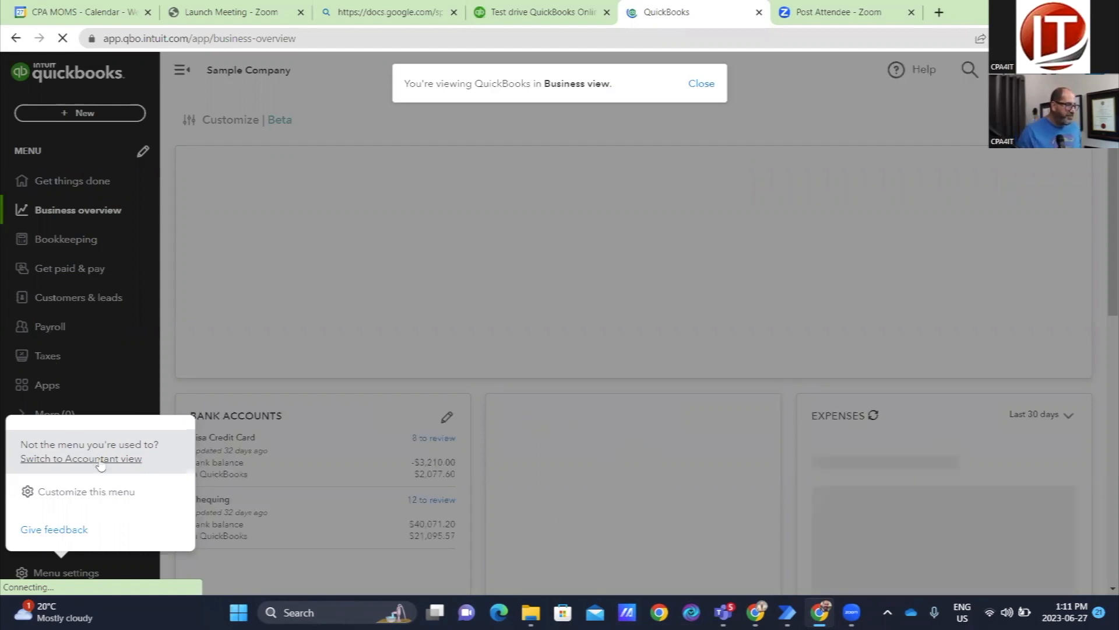
pyautogui.click(331, 482)
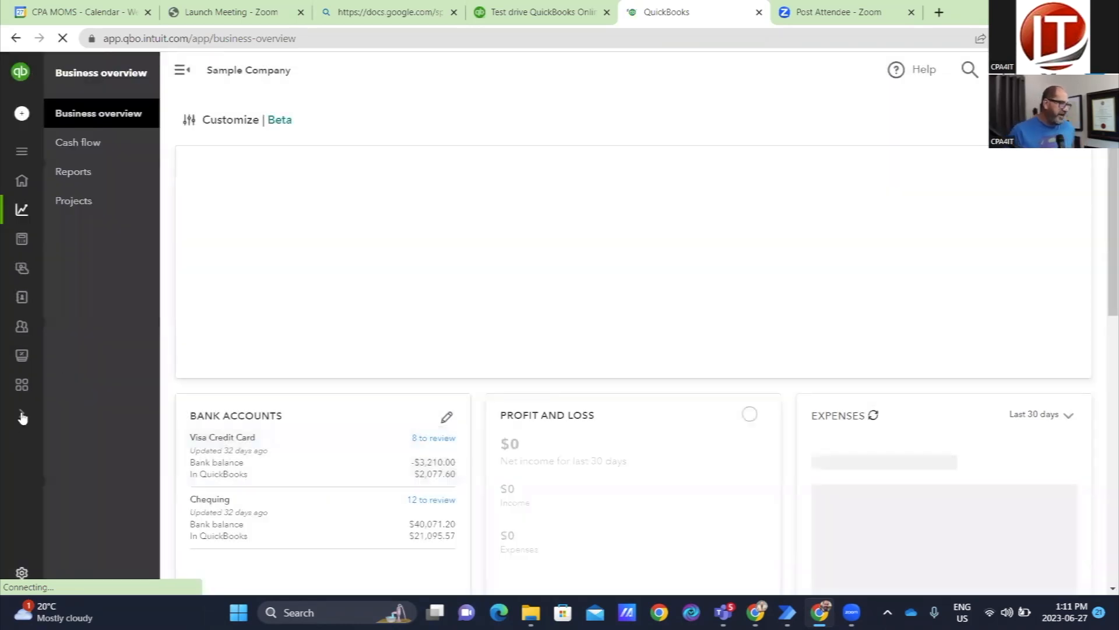
pyautogui.click(21, 412)
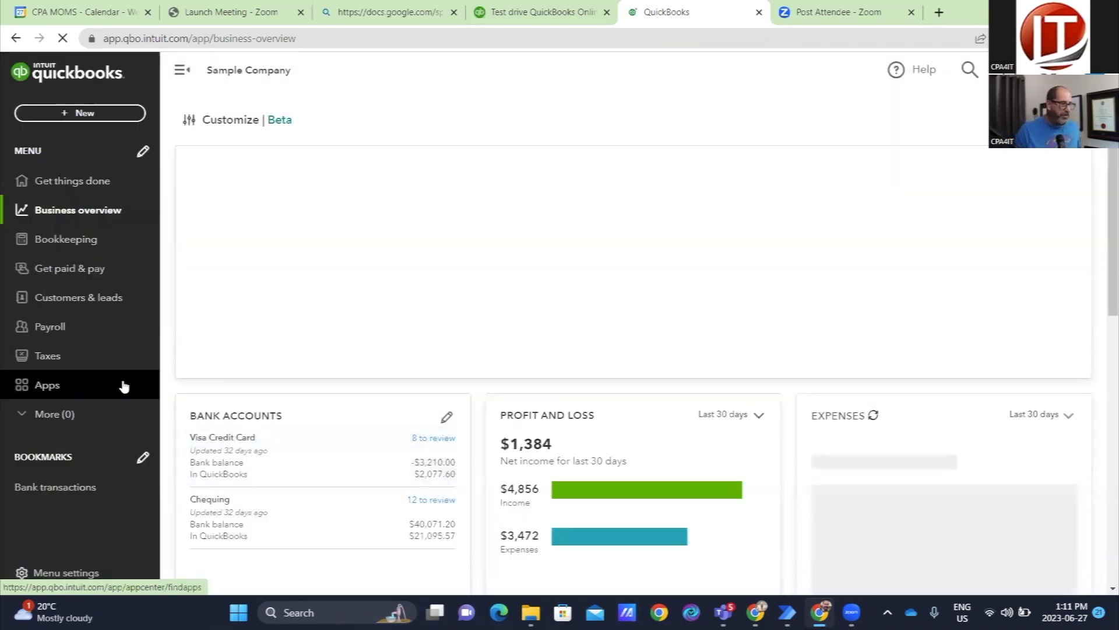
# - Return the sample company to Accountant view and review the navigation menu down to the Accounting entries
pyautogui.click(124, 386)
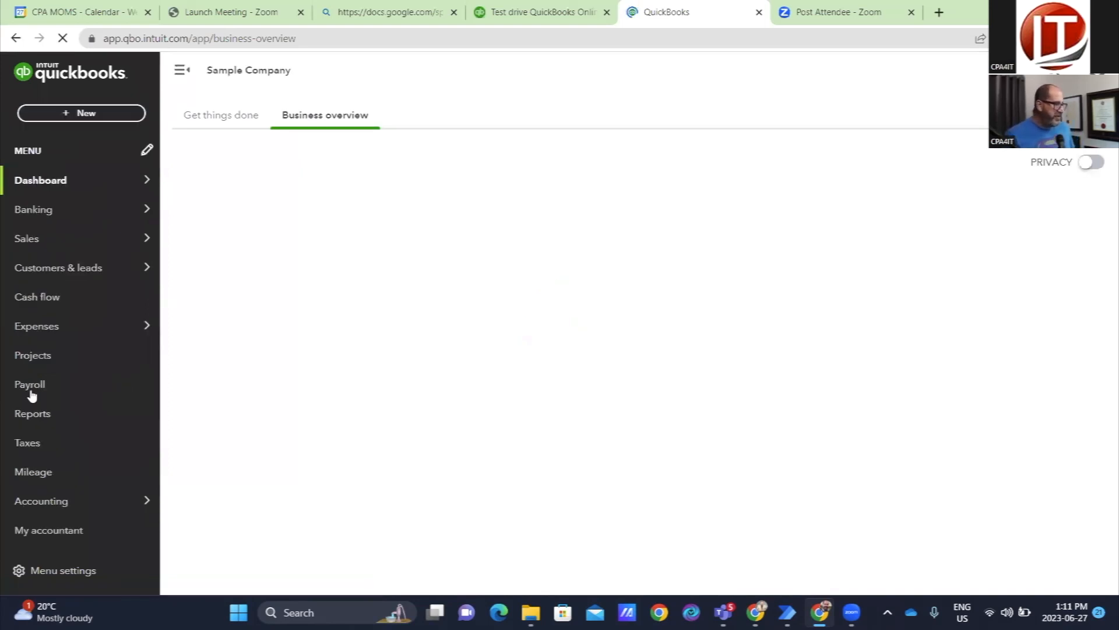
pyautogui.scroll(-2, 29, 378)
pyautogui.moveTo(116, 429)
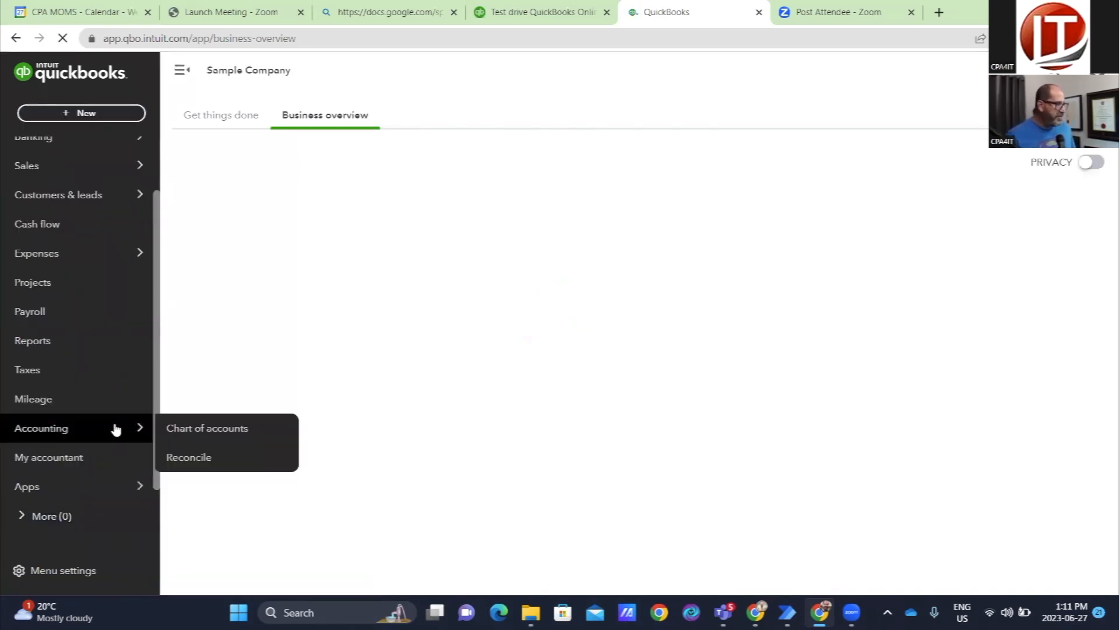
# - Customize the navigation menu so Projects and Payroll are not always shown in the sidebar, and save it
pyautogui.click(79, 571)
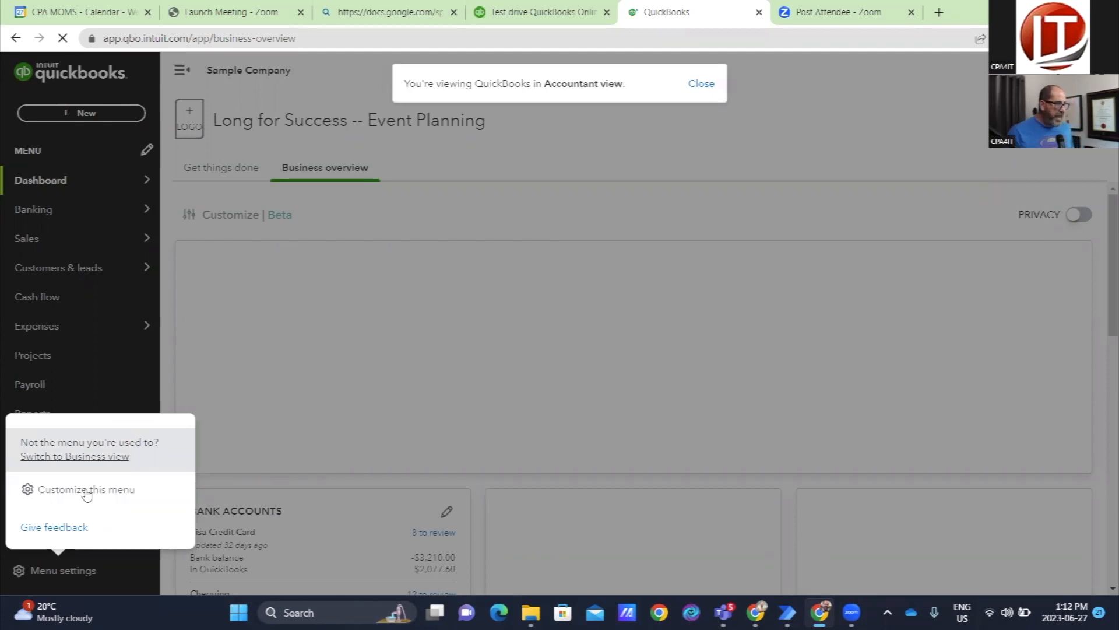
pyautogui.click(83, 495)
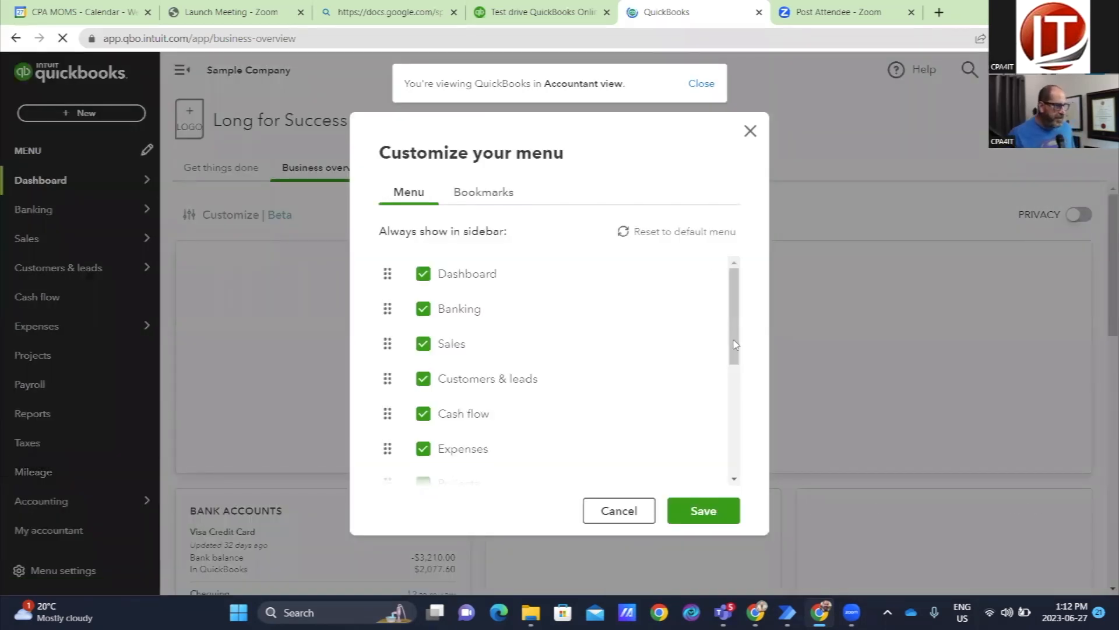
pyautogui.moveTo(735, 343); pyautogui.dragTo(735, 345)
pyautogui.click(734, 406)
pyautogui.click(735, 346)
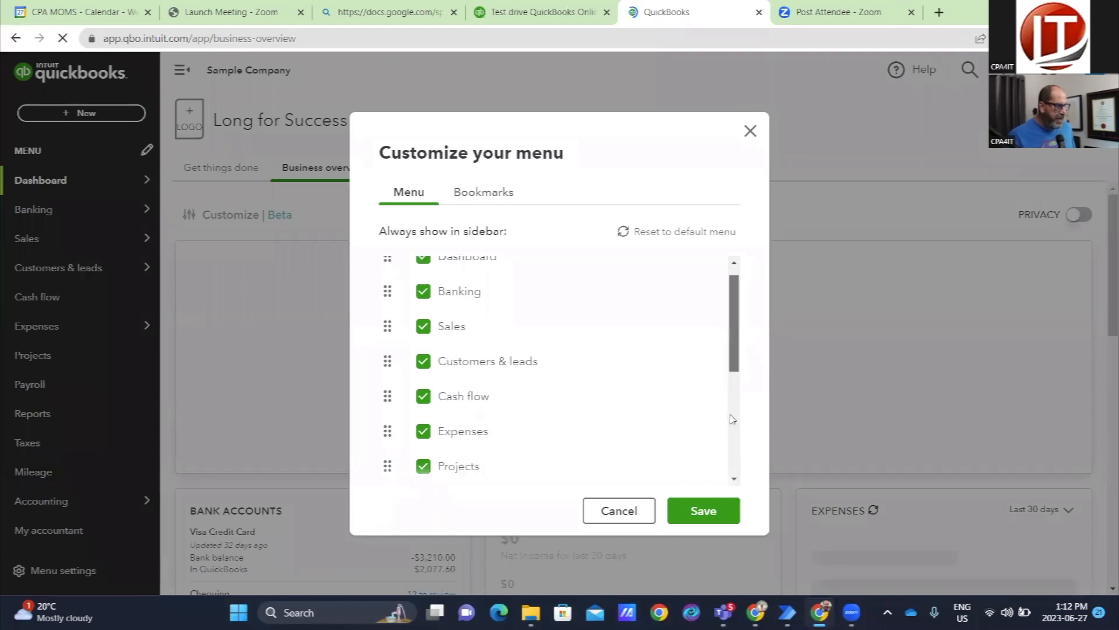
pyautogui.scroll(-3, 723, 393)
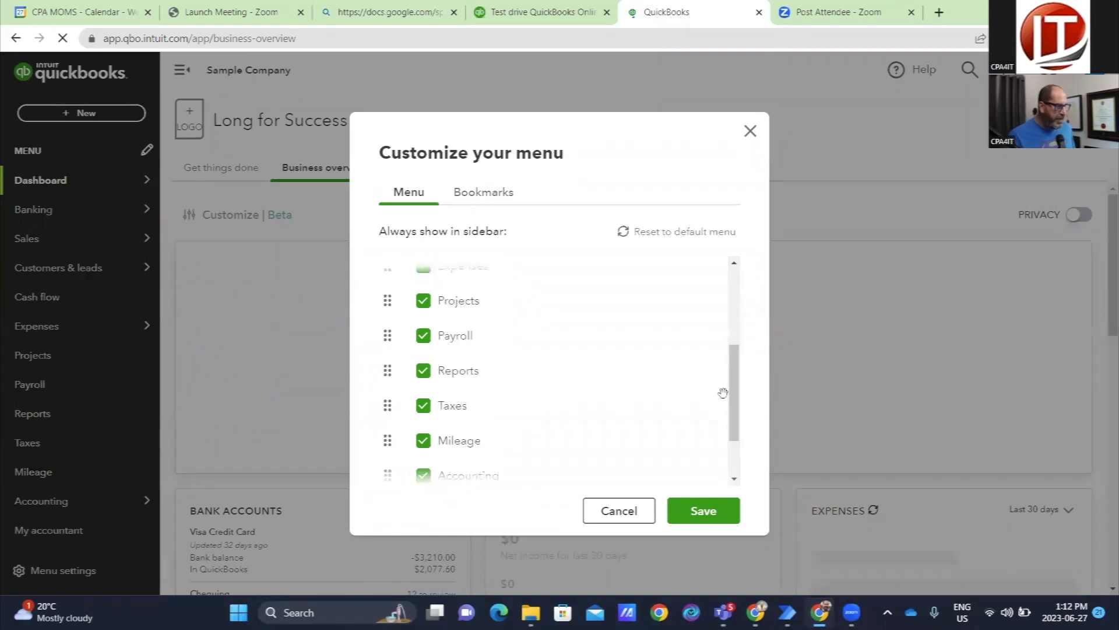
pyautogui.scroll(-2, 723, 393)
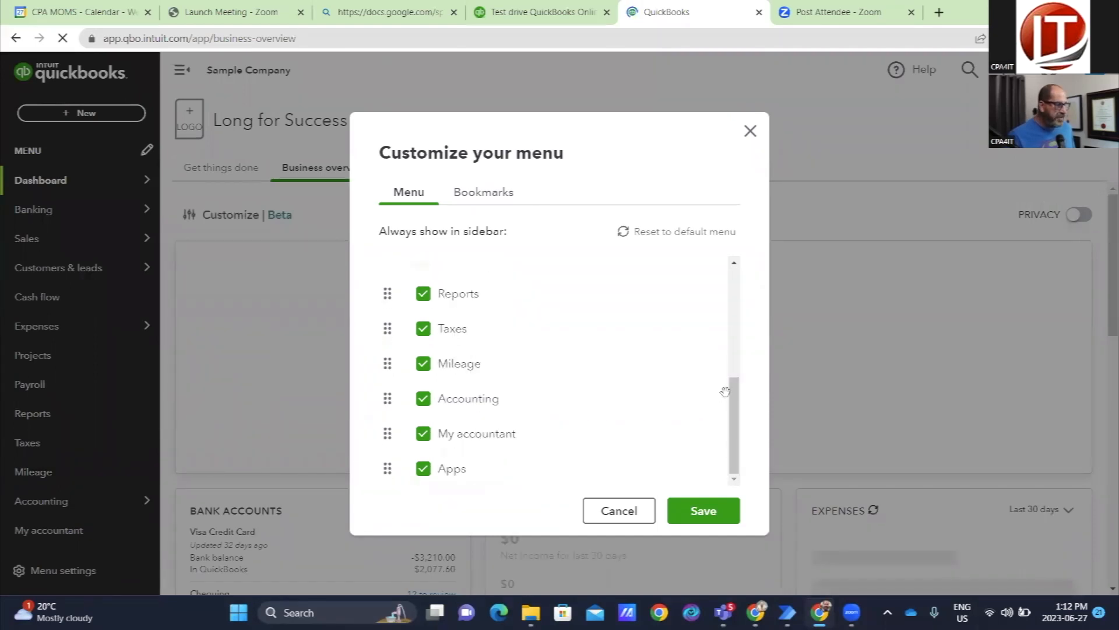
pyautogui.scroll(5, 736, 430)
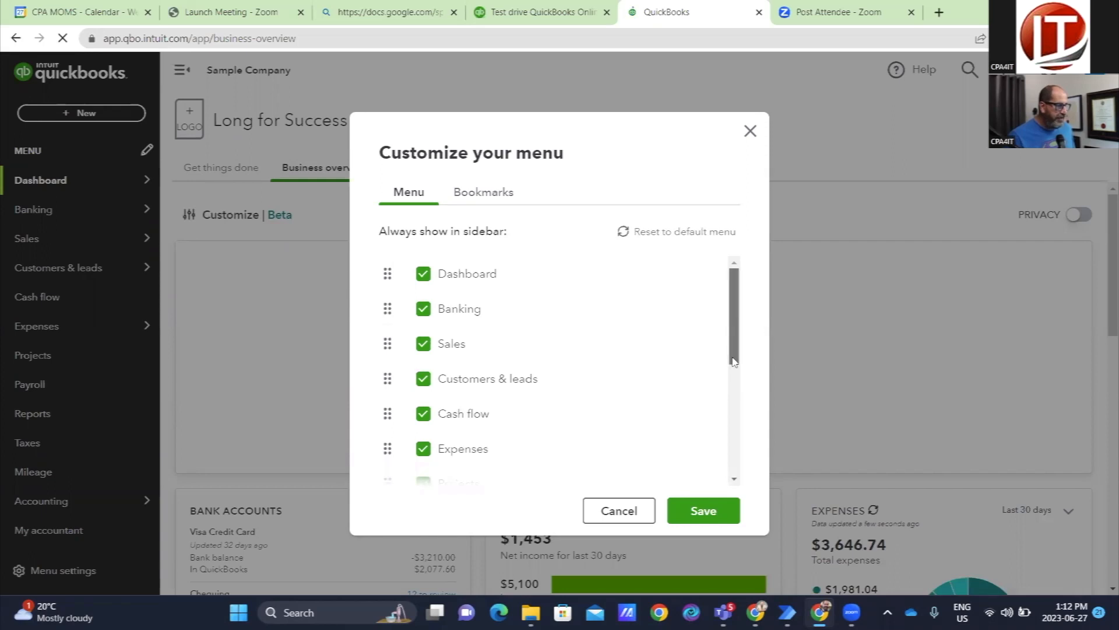
pyautogui.moveTo(733, 352); pyautogui.dragTo(733, 367)
pyautogui.scroll(-2, 673, 406)
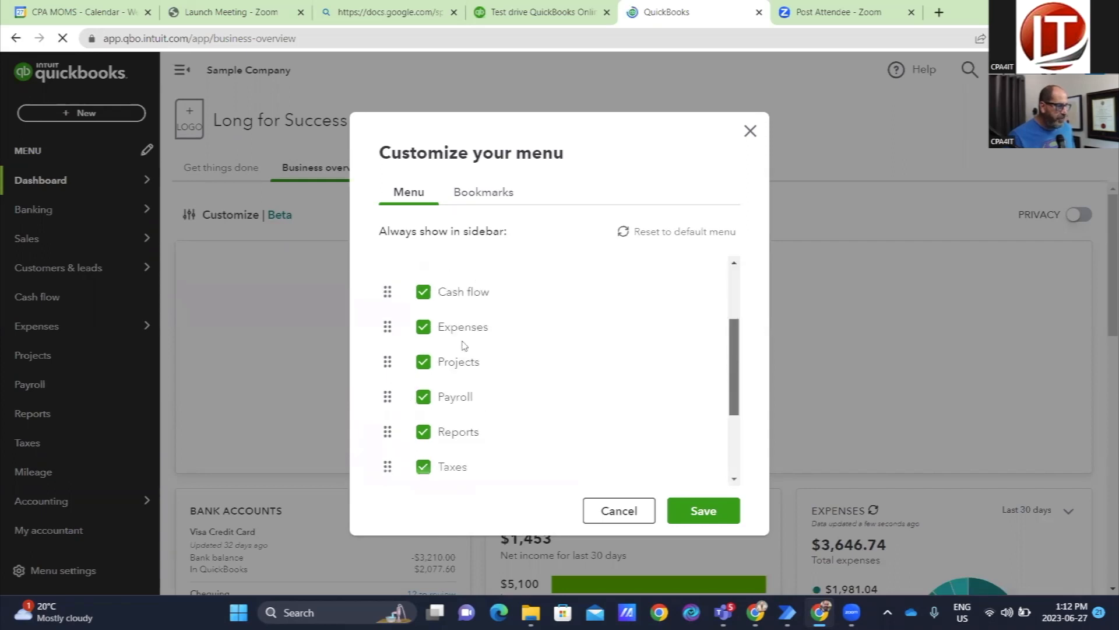
pyautogui.click(424, 362)
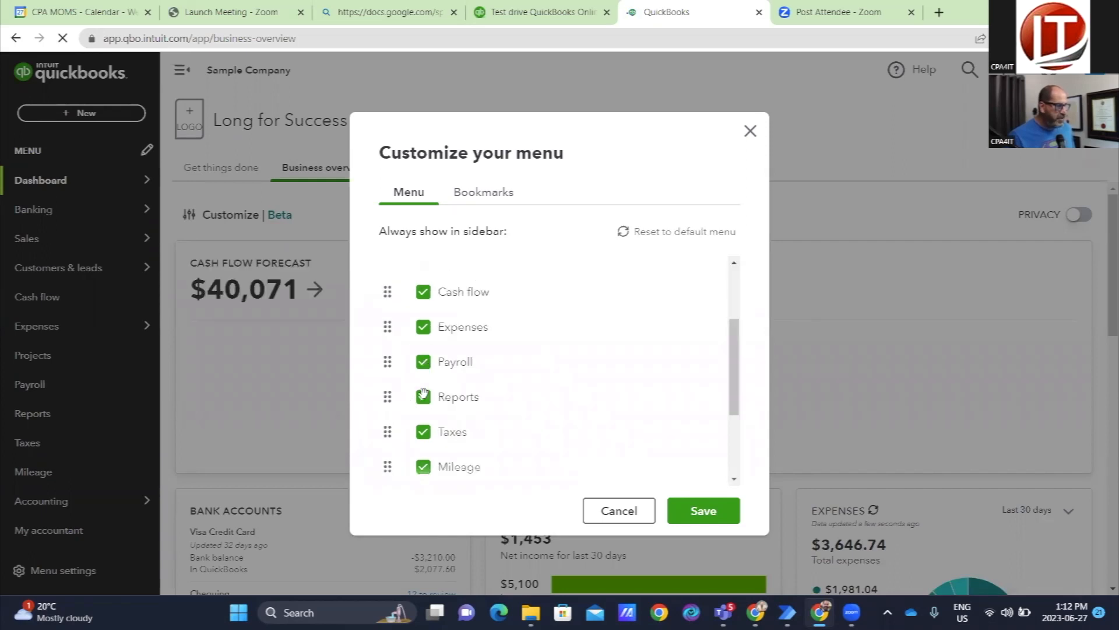
pyautogui.click(625, 361)
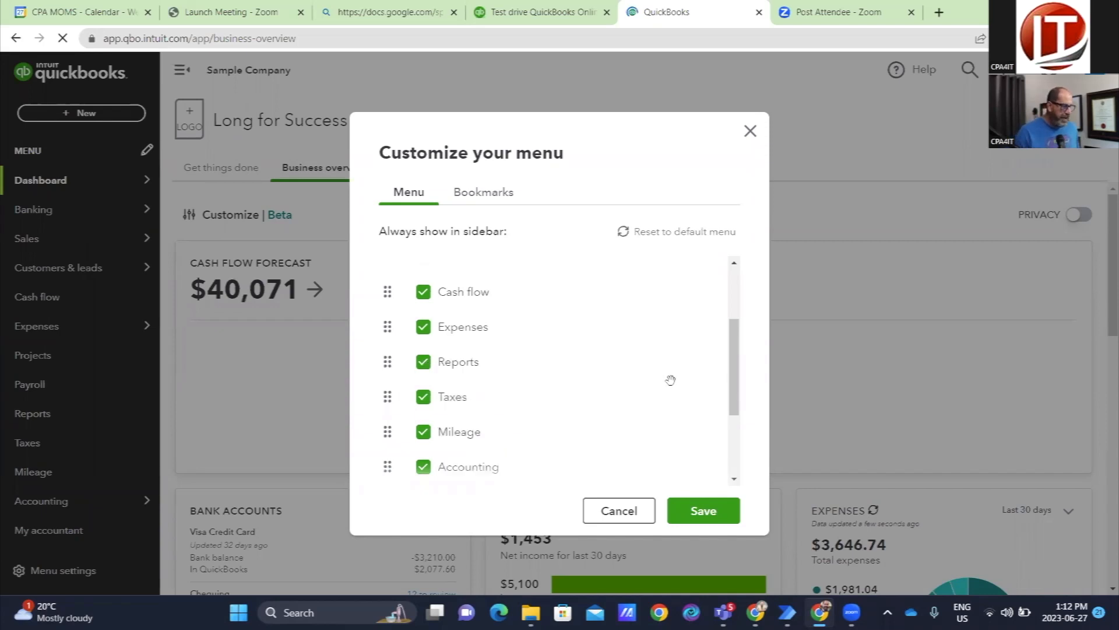
pyautogui.click(705, 511)
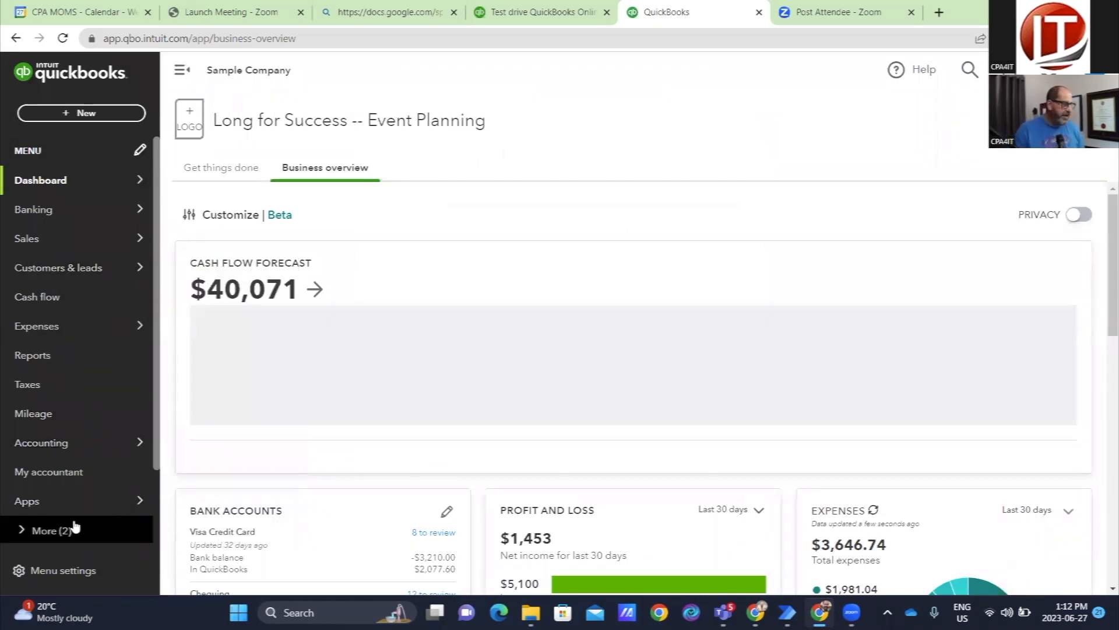
# - Open Account and settings for the sample company and review its company type, contact and address details
pyautogui.moveTo(73, 513)
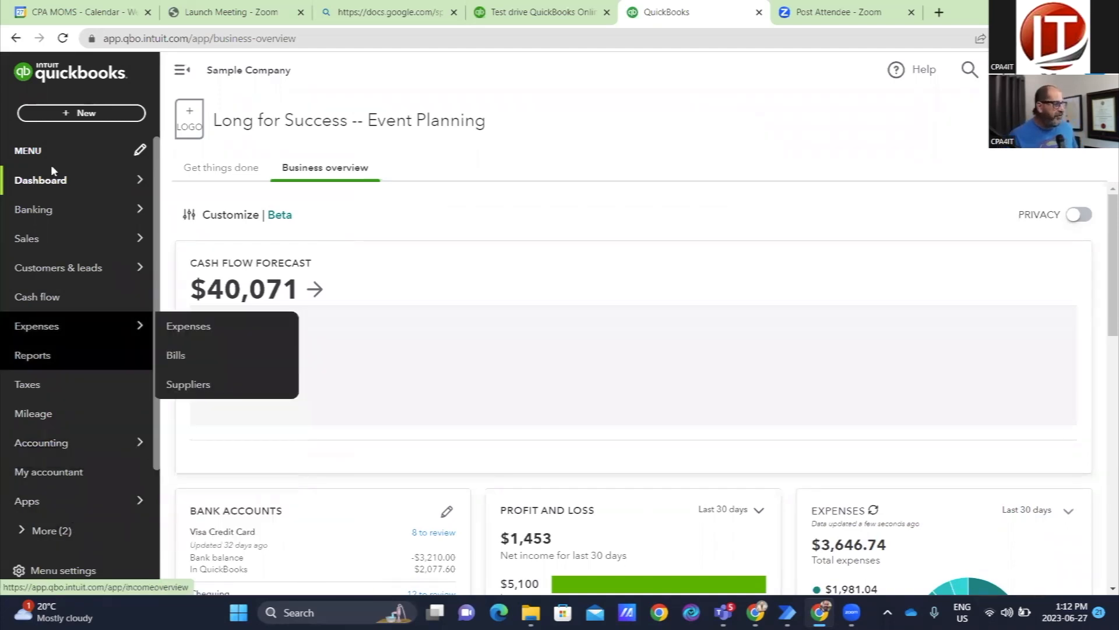
pyautogui.moveTo(70, 215)
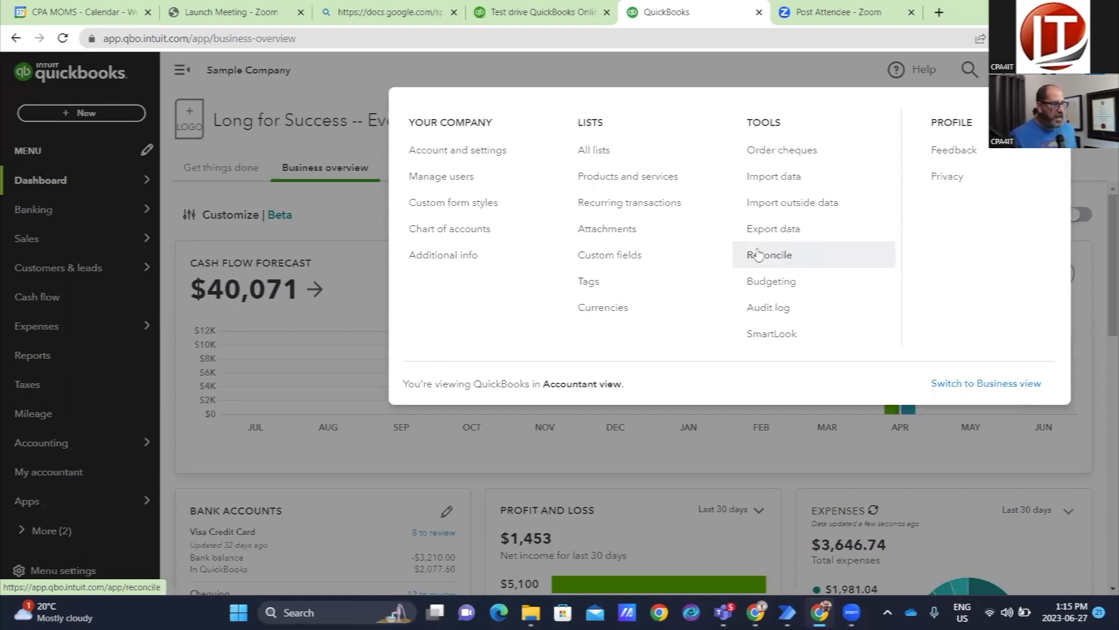
pyautogui.click(445, 153)
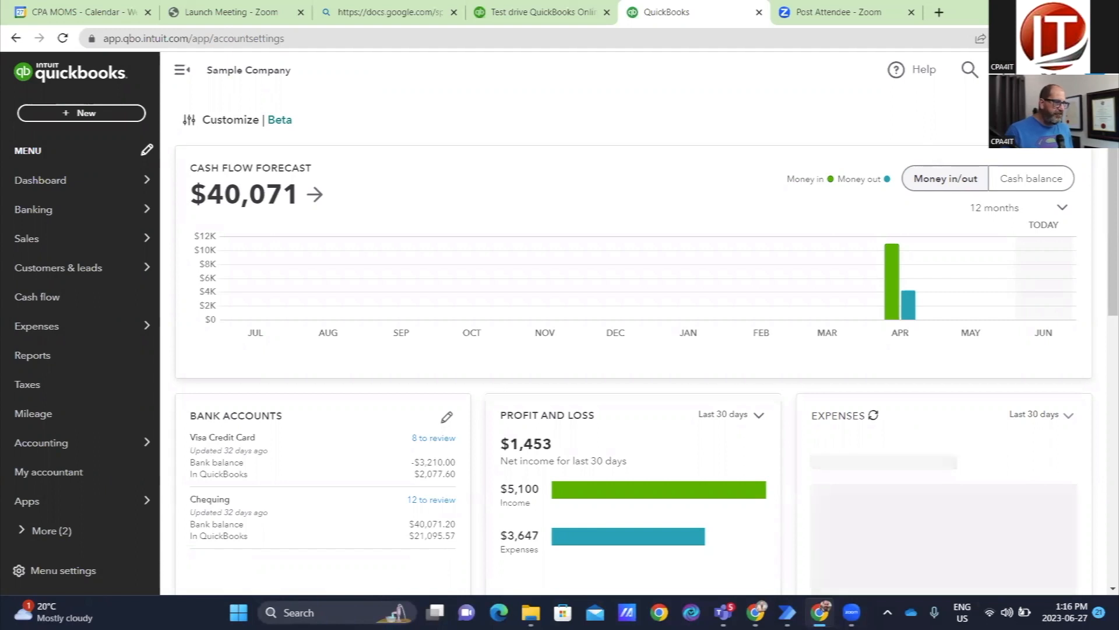
pyautogui.click(1044, 70)
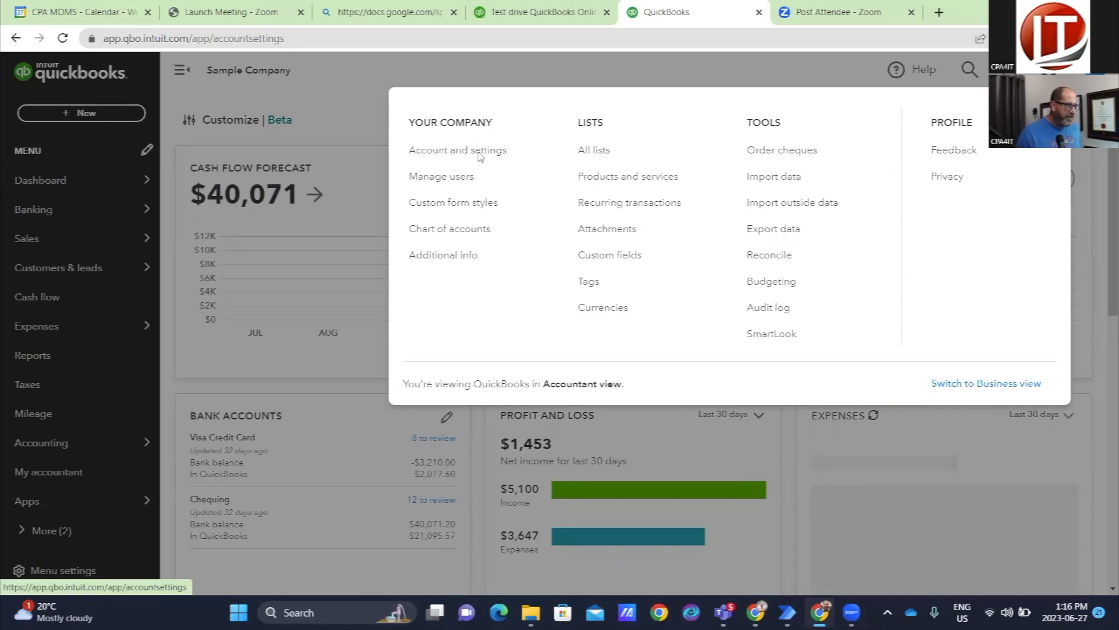
pyautogui.click(482, 152)
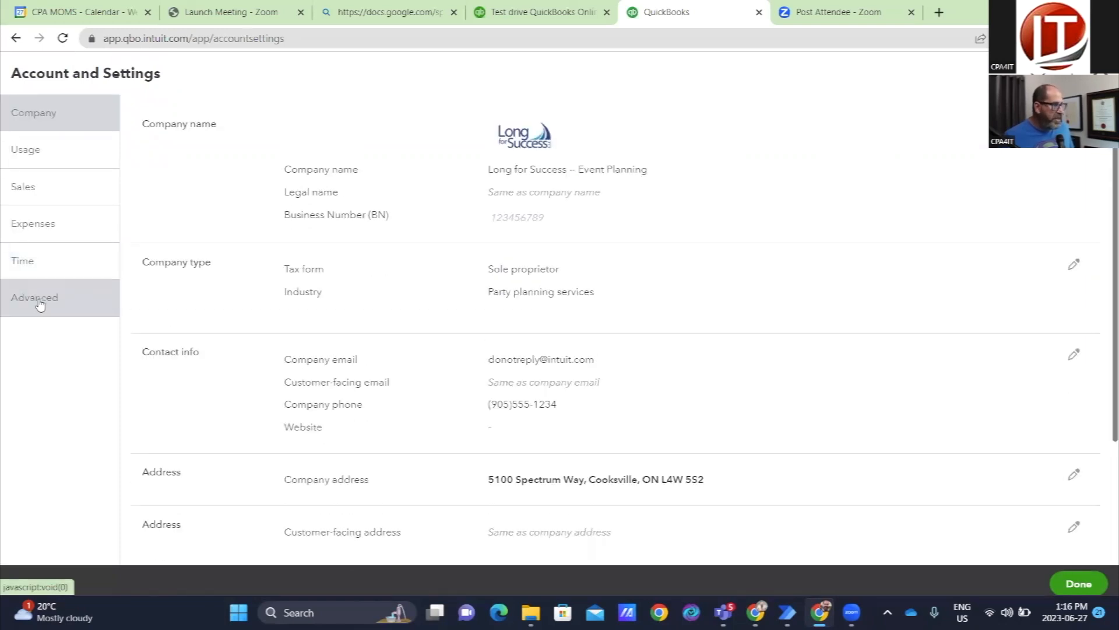
pyautogui.scroll(-1, 834, 392)
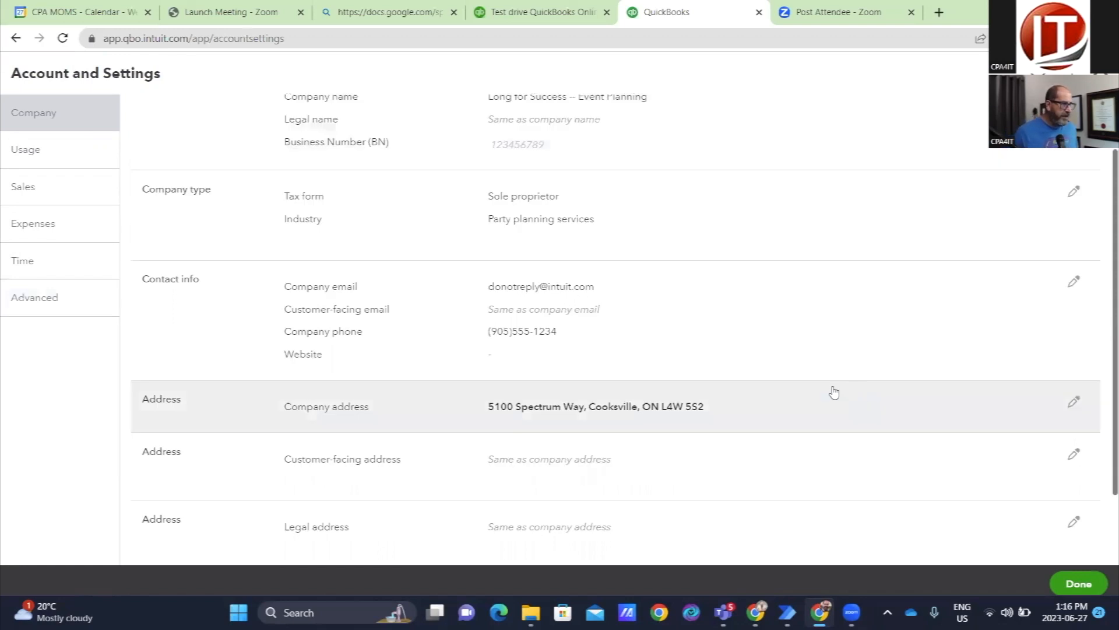
pyautogui.scroll(1, 949, 317)
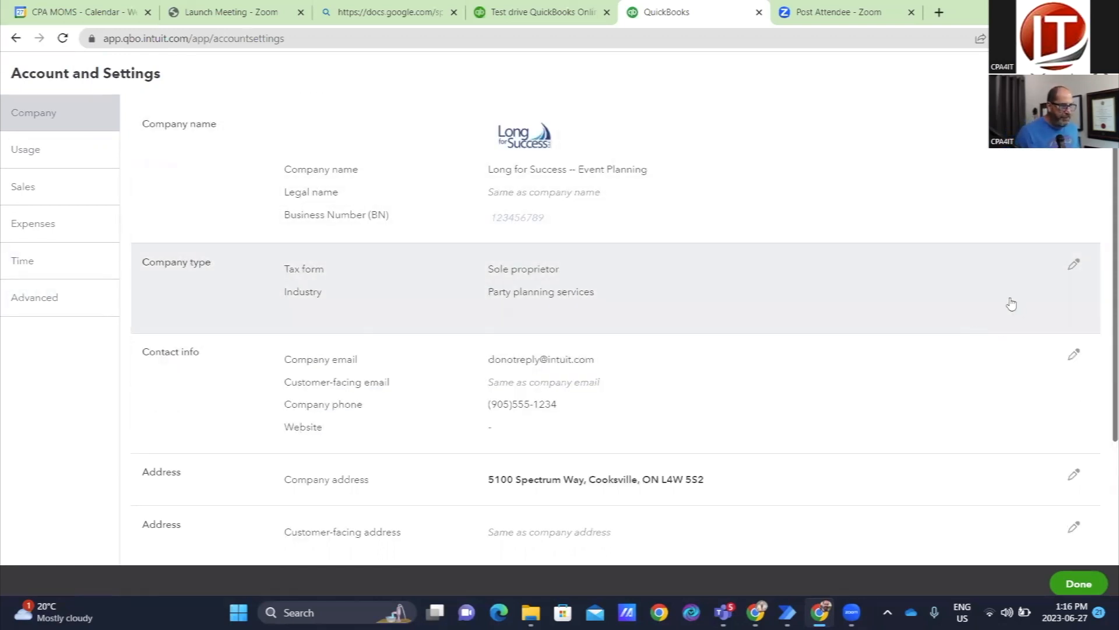
# - Review the Advanced account settings, from accounting and chart of accounts to currency and other preferences, and close the settings
pyautogui.click(39, 302)
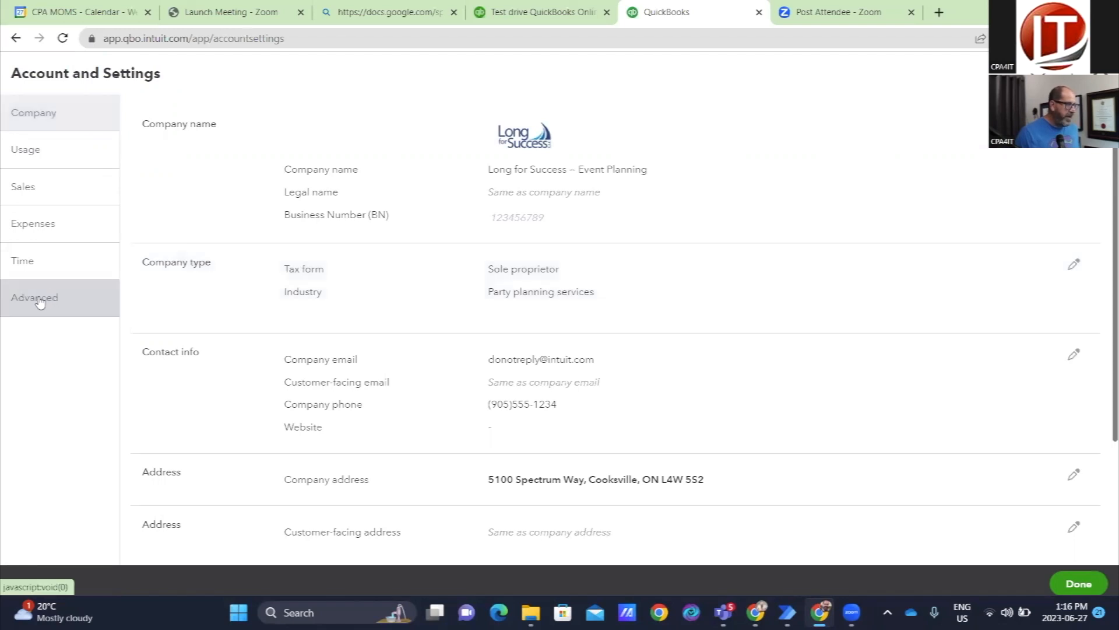
pyautogui.click(39, 302)
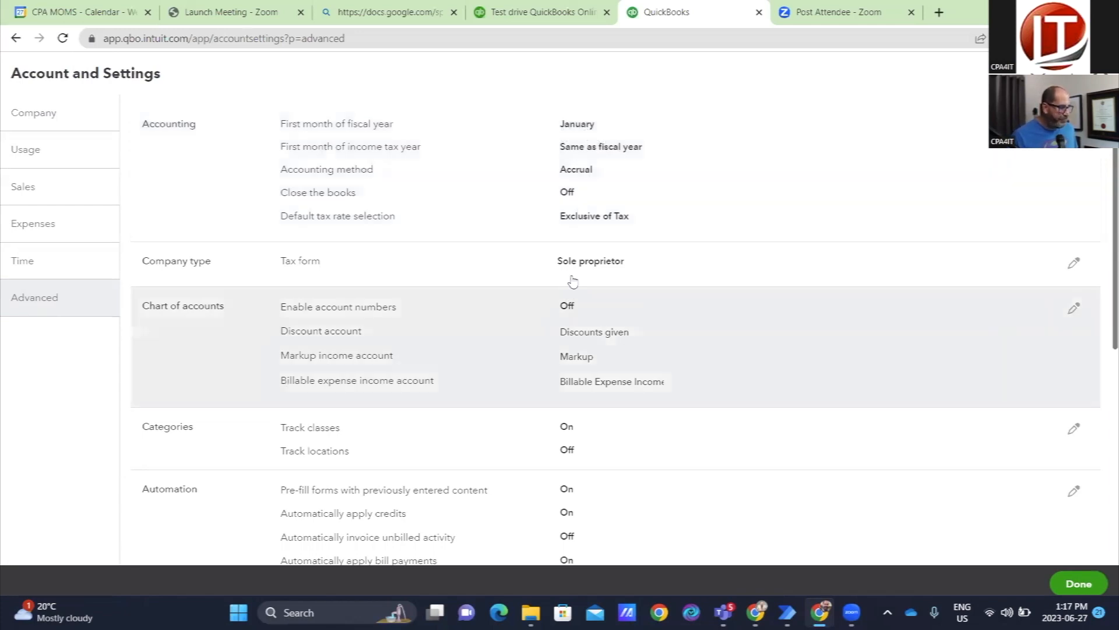
pyautogui.scroll(-3, 580, 281)
pyautogui.scroll(-4, 580, 281)
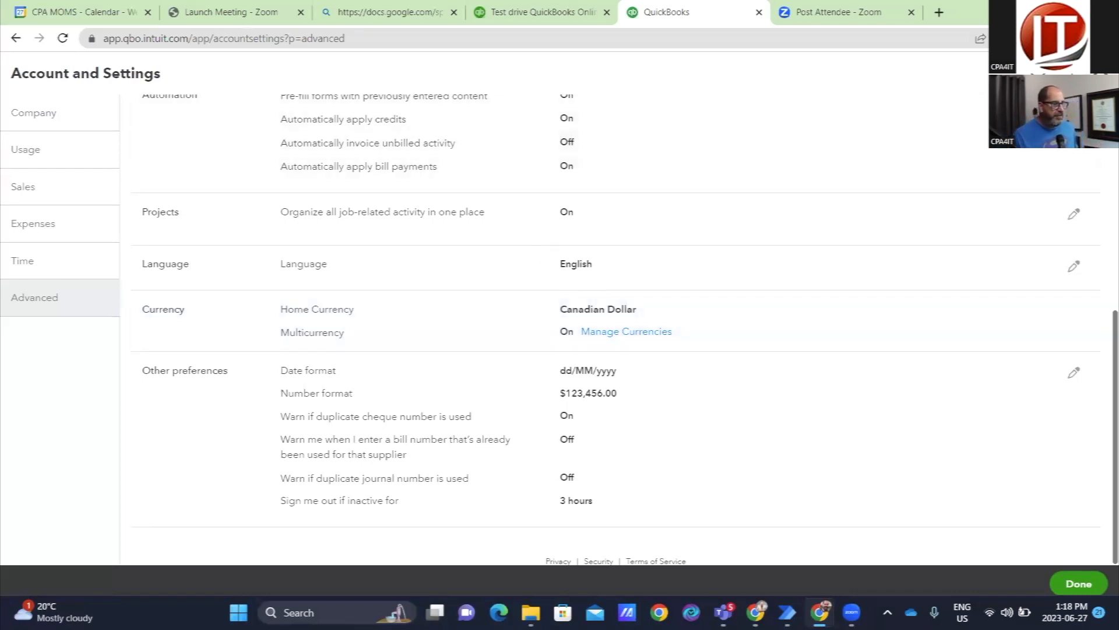
pyautogui.click(1079, 584)
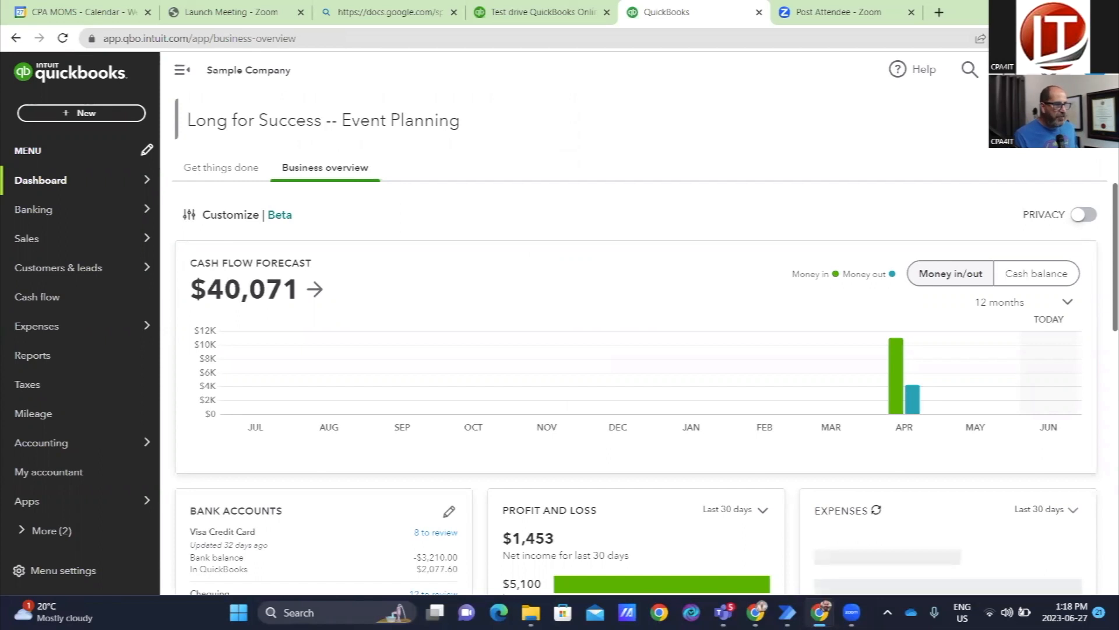
# - Switch the sample company to Business view through the company settings, and return it to Accountant view
pyautogui.click(1043, 69)
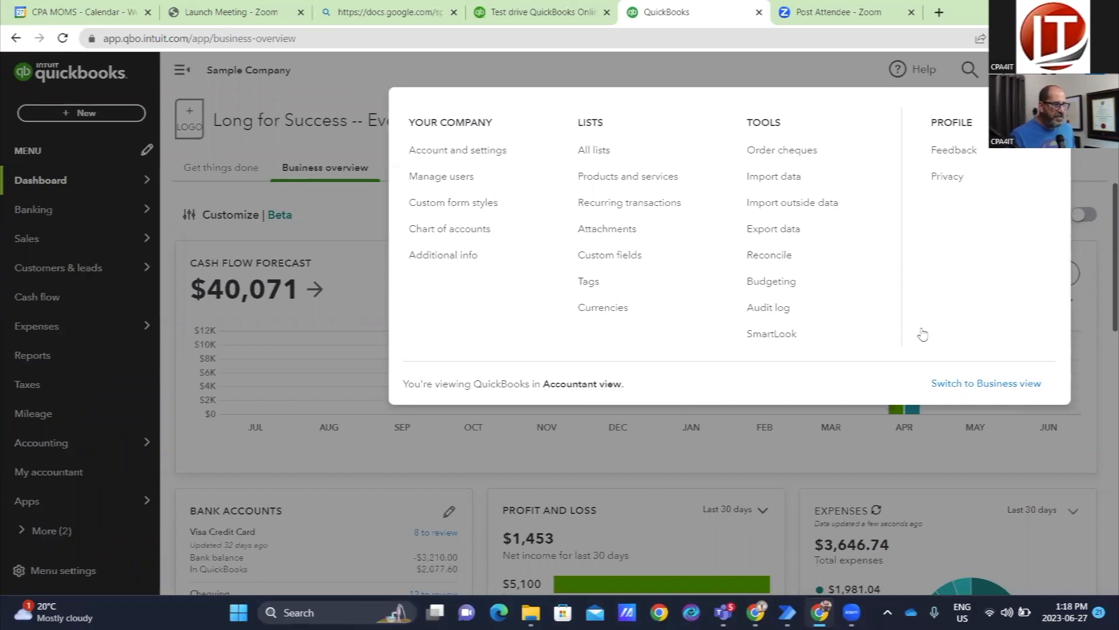
pyautogui.click(1000, 384)
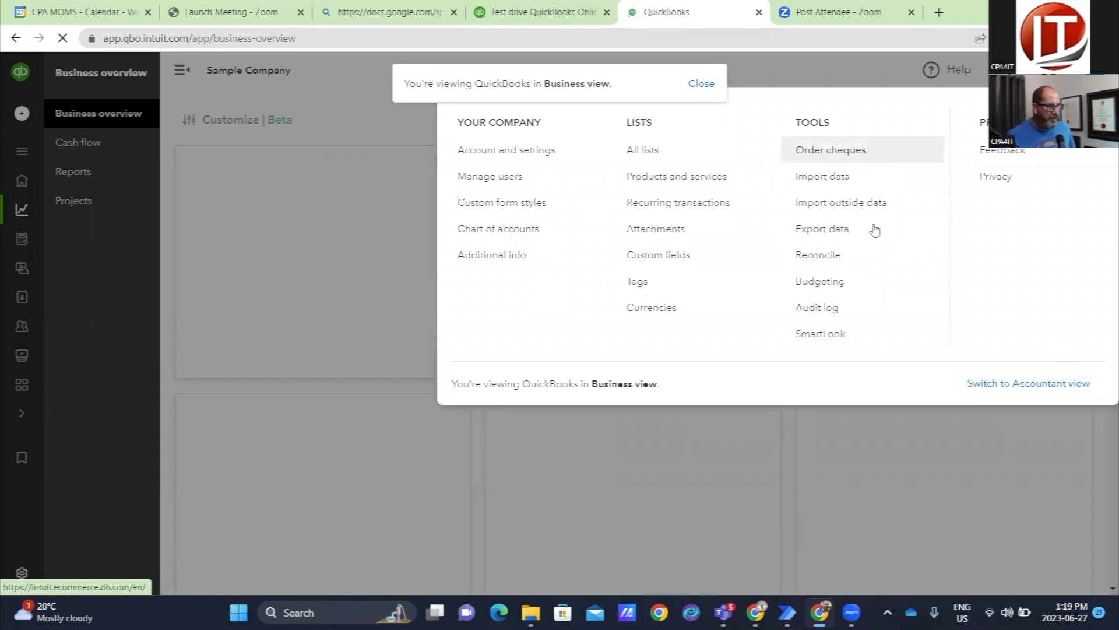
pyautogui.click(1028, 384)
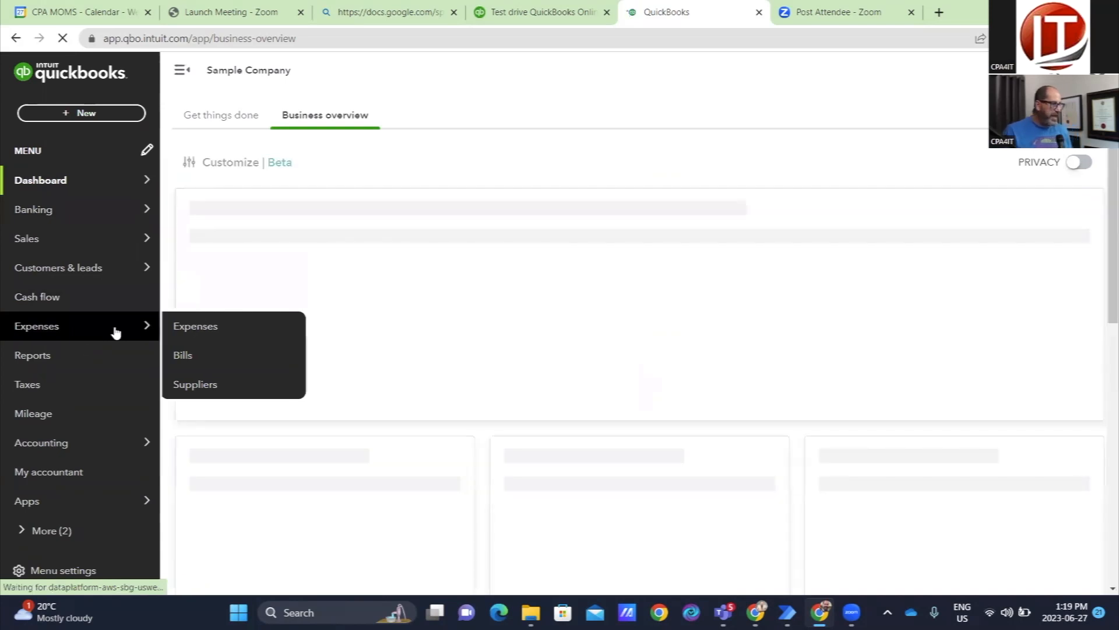
# - Open the list of expense transactions
pyautogui.click(227, 318)
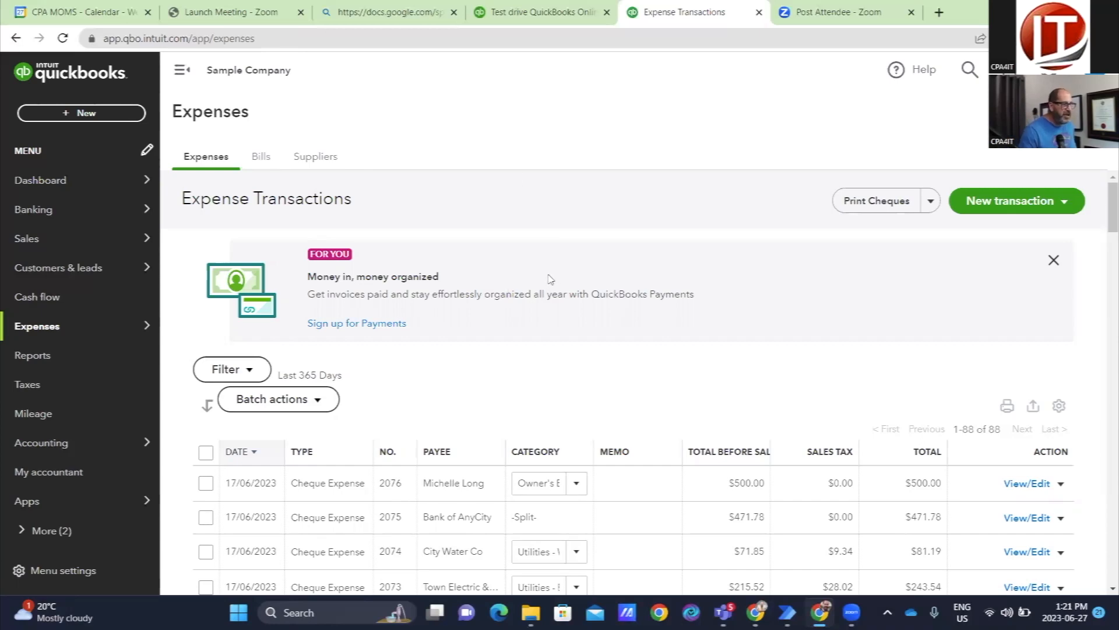
# - Examine the expense transactions down to the oldest entries, including their types, payees, categories and sales tax
pyautogui.scroll(-1, 618, 408)
pyautogui.scroll(1, 595, 387)
pyautogui.scroll(-6, 570, 399)
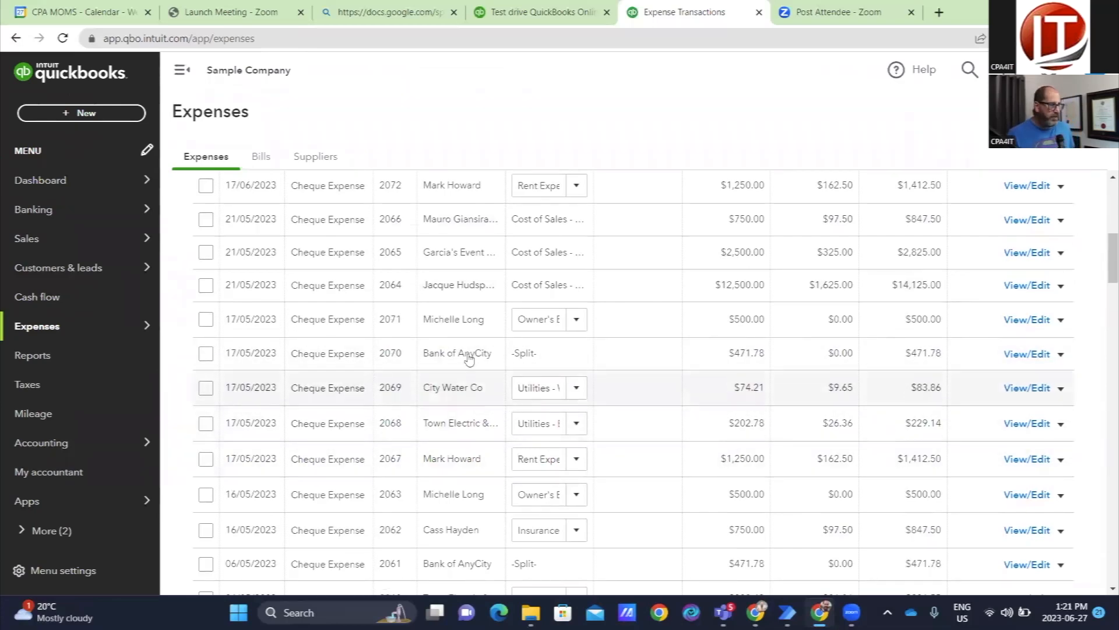
pyautogui.scroll(-3, 519, 384)
pyautogui.scroll(-6, 519, 384)
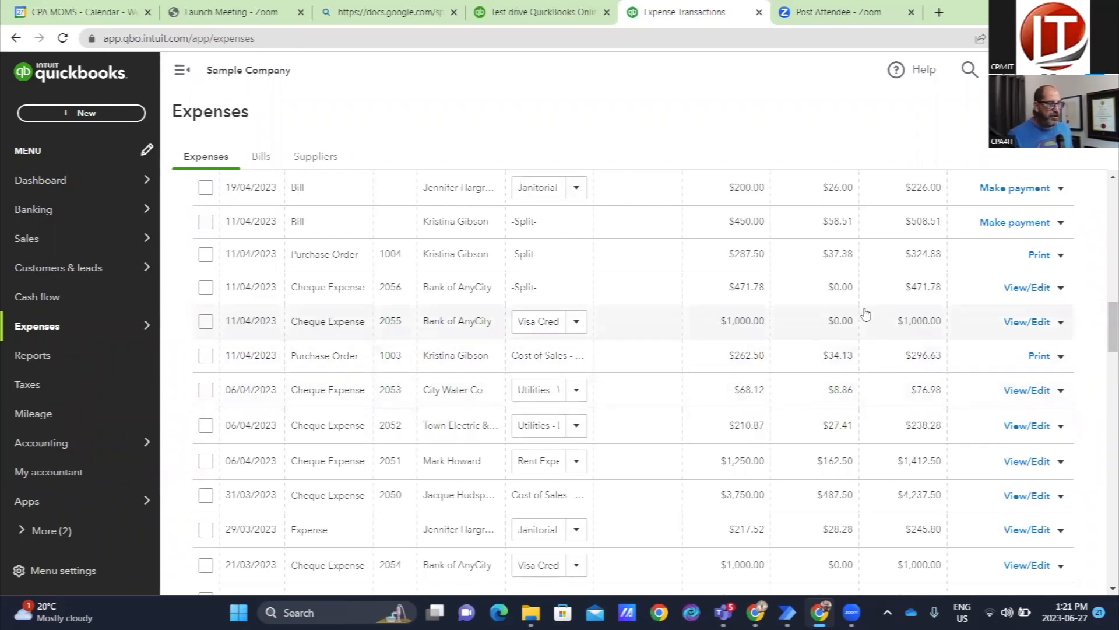
pyautogui.scroll(4, 865, 314)
pyautogui.scroll(3, 614, 350)
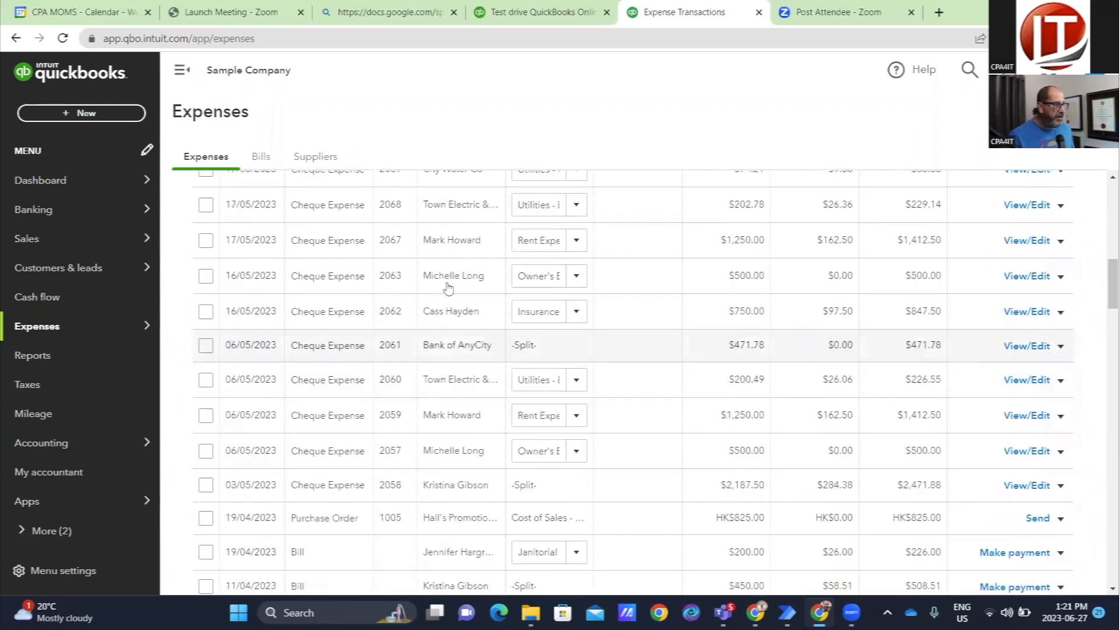
pyautogui.scroll(5, 420, 262)
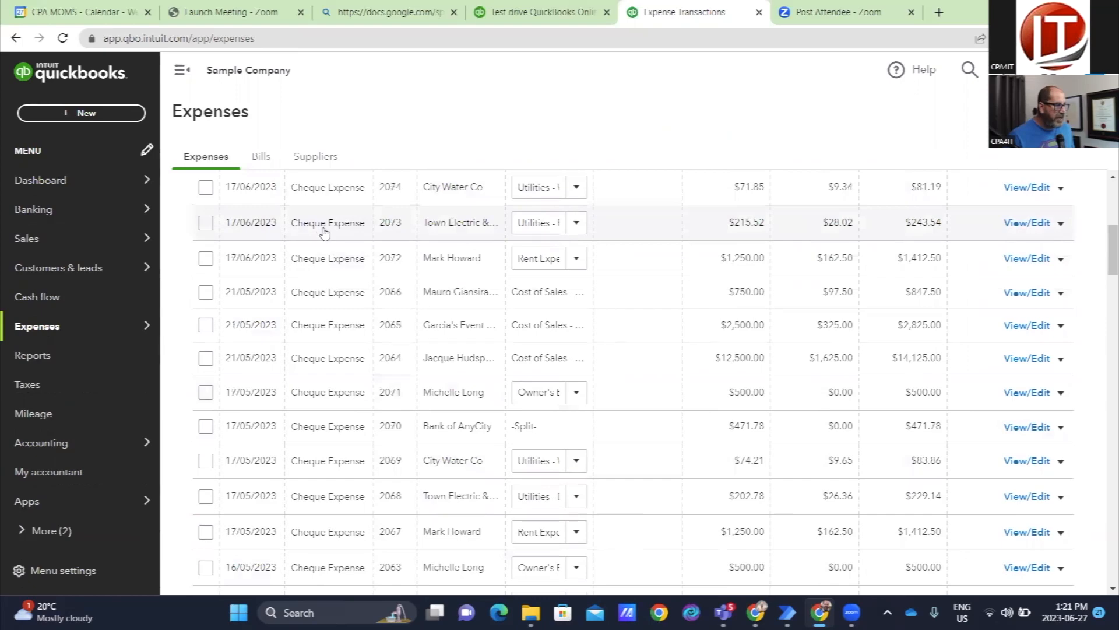
pyautogui.scroll(-10, 370, 365)
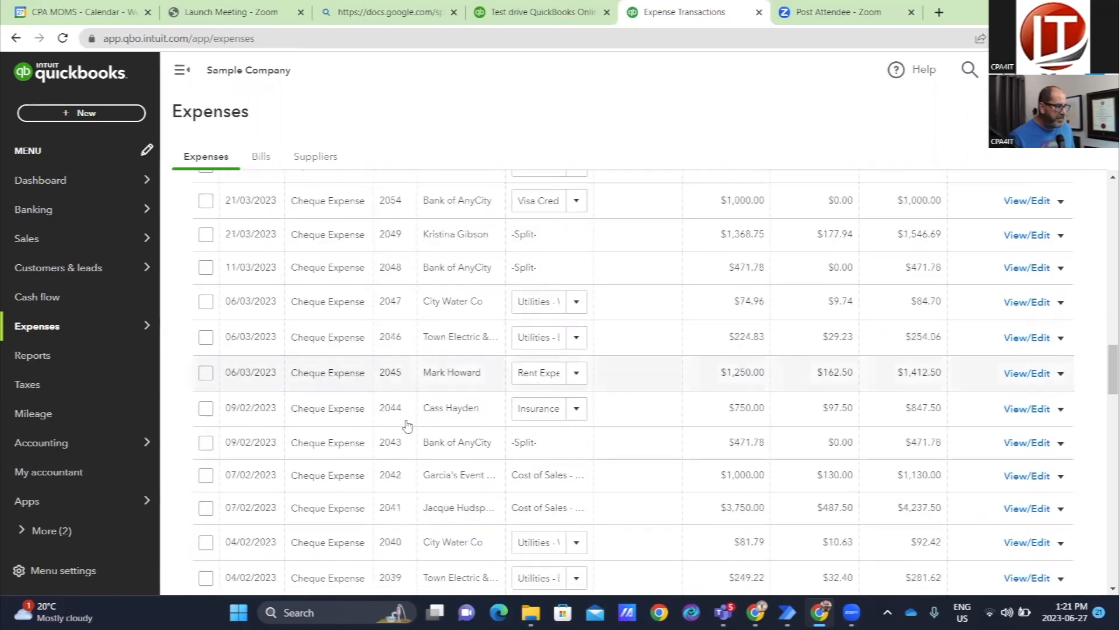
pyautogui.scroll(-20, 407, 425)
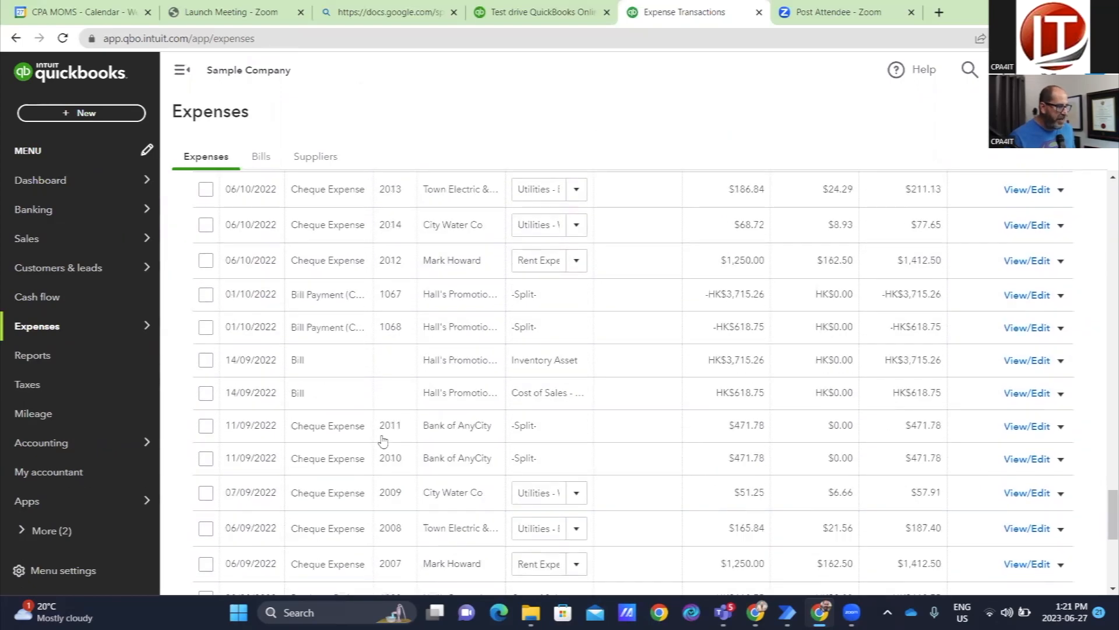
pyautogui.scroll(-4, 326, 373)
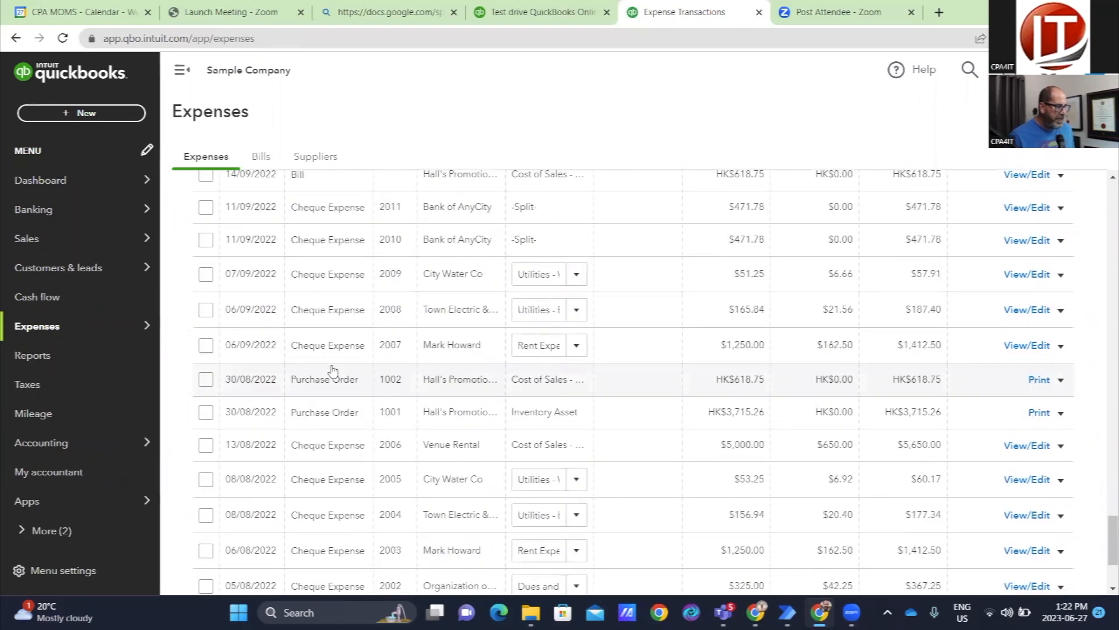
pyautogui.scroll(-3, 333, 370)
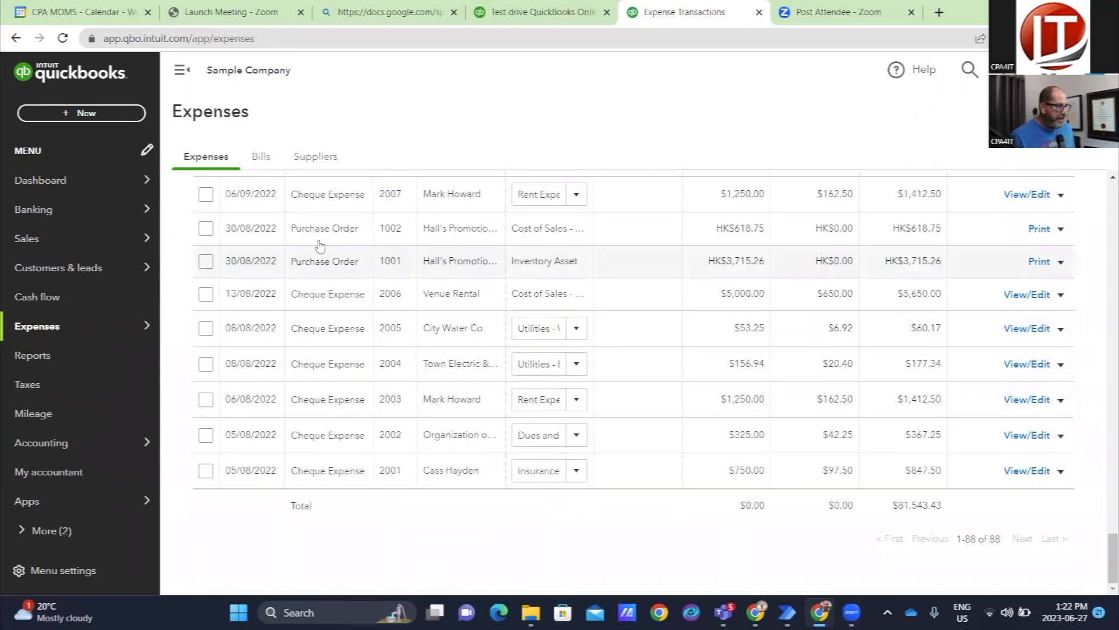
# - Open the rent cheque expense dated 06/09/2022, review its payee, category lines, HST and attachments area, and close it
pyautogui.click(330, 202)
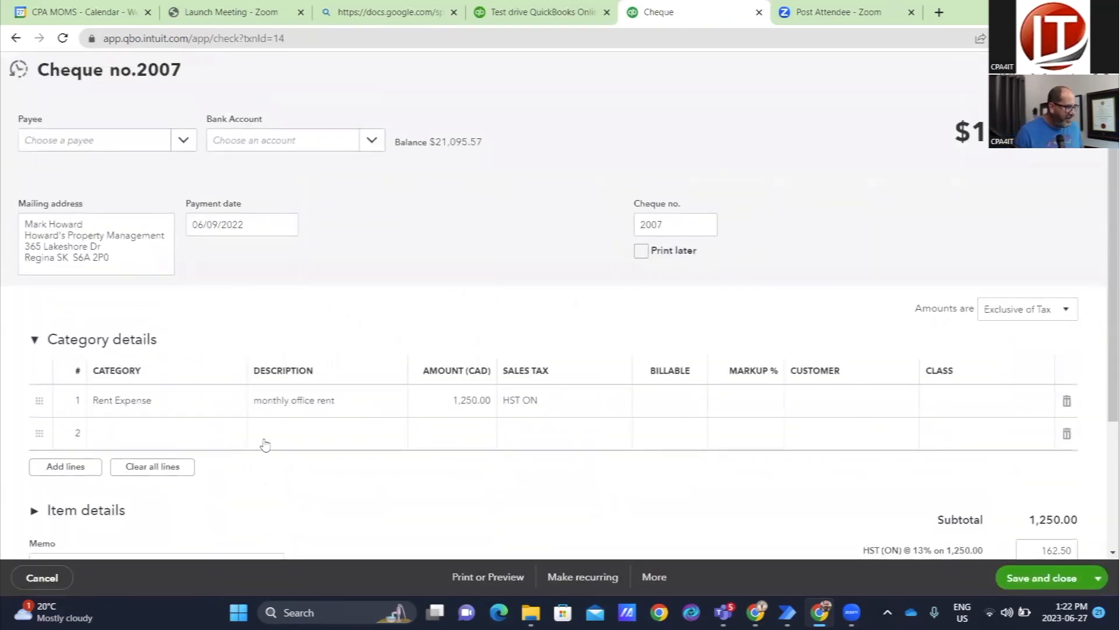
pyautogui.scroll(-3, 259, 448)
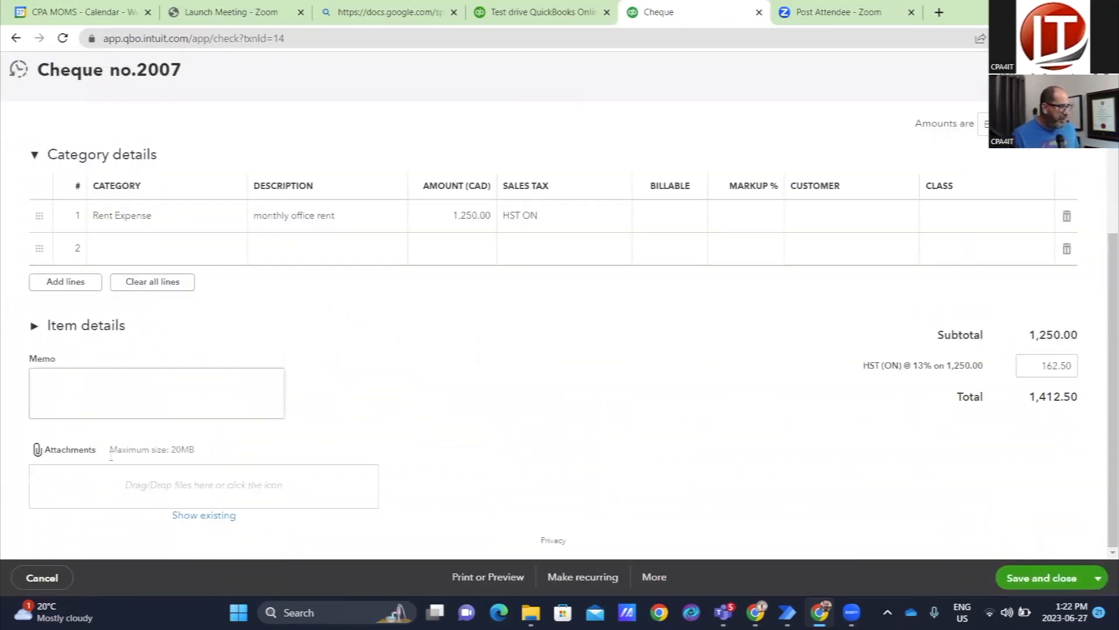
pyautogui.scroll(1, 105, 500)
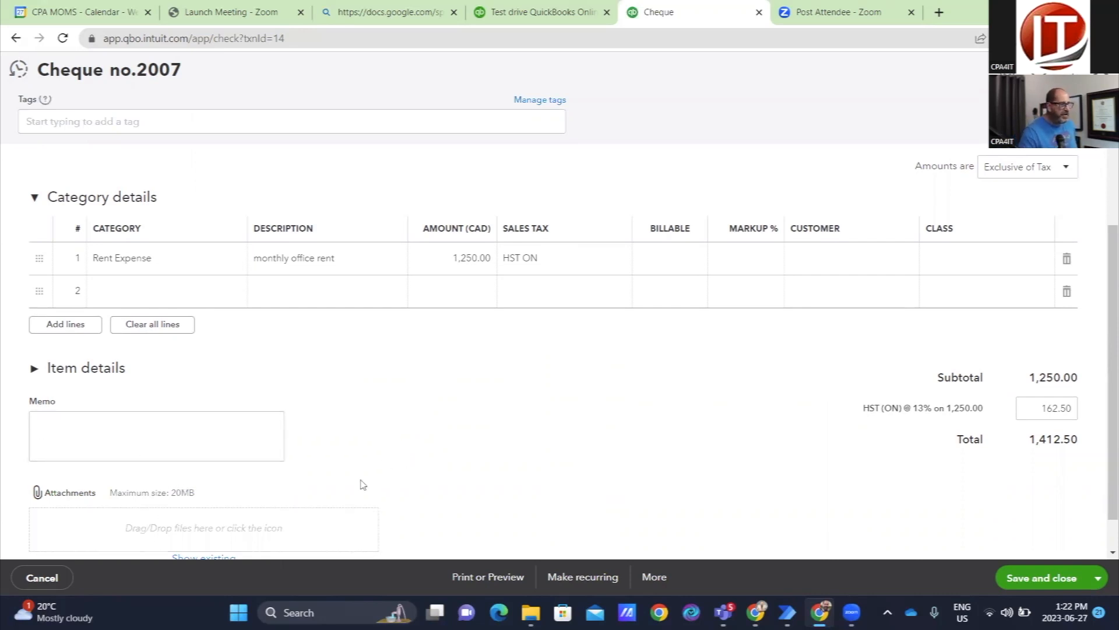
pyautogui.scroll(3, 363, 484)
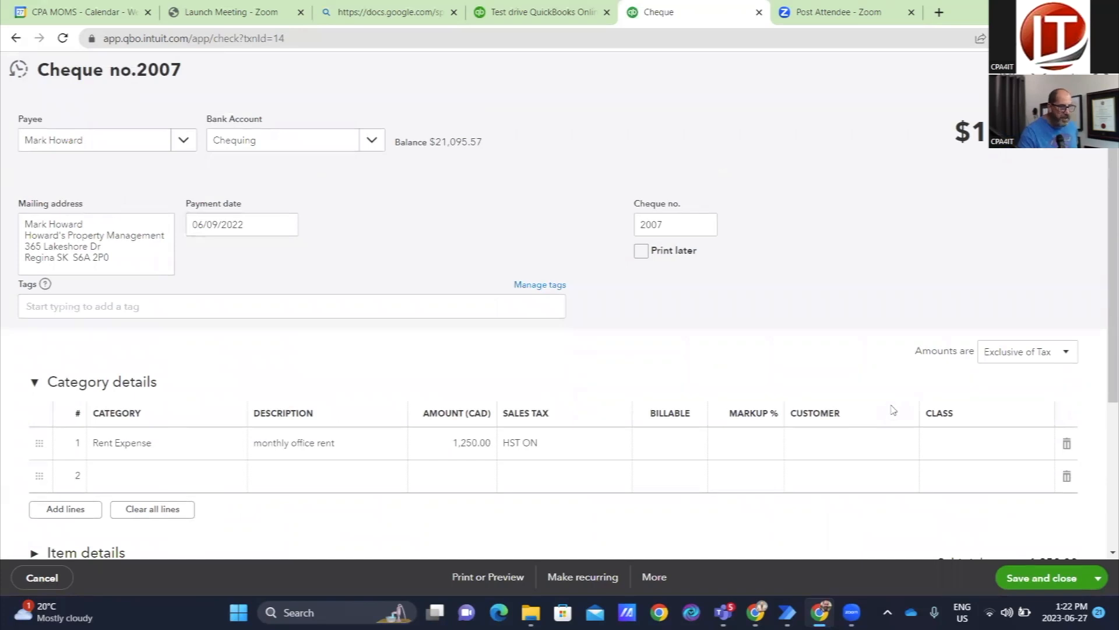
pyautogui.scroll(-3, 809, 412)
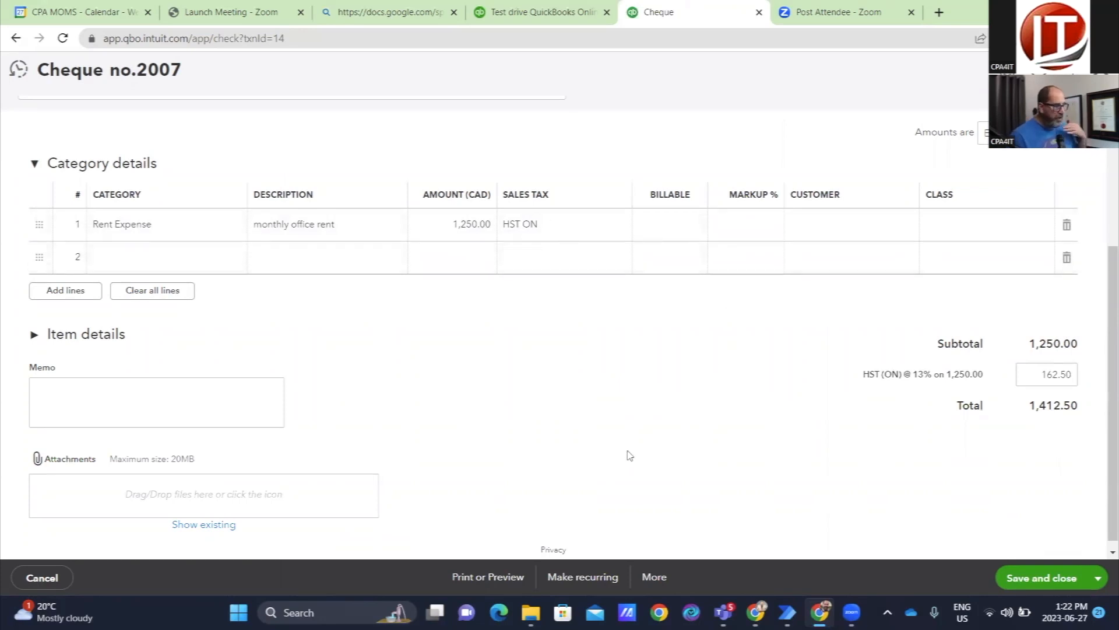
pyautogui.scroll(1, 1000, 371)
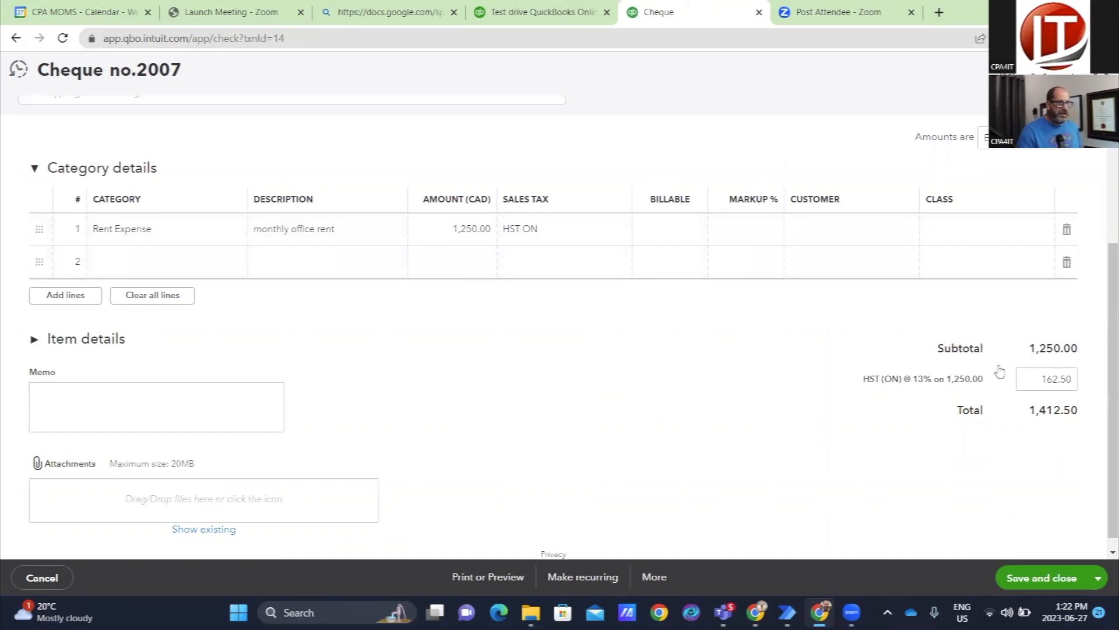
pyautogui.scroll(4, 1000, 372)
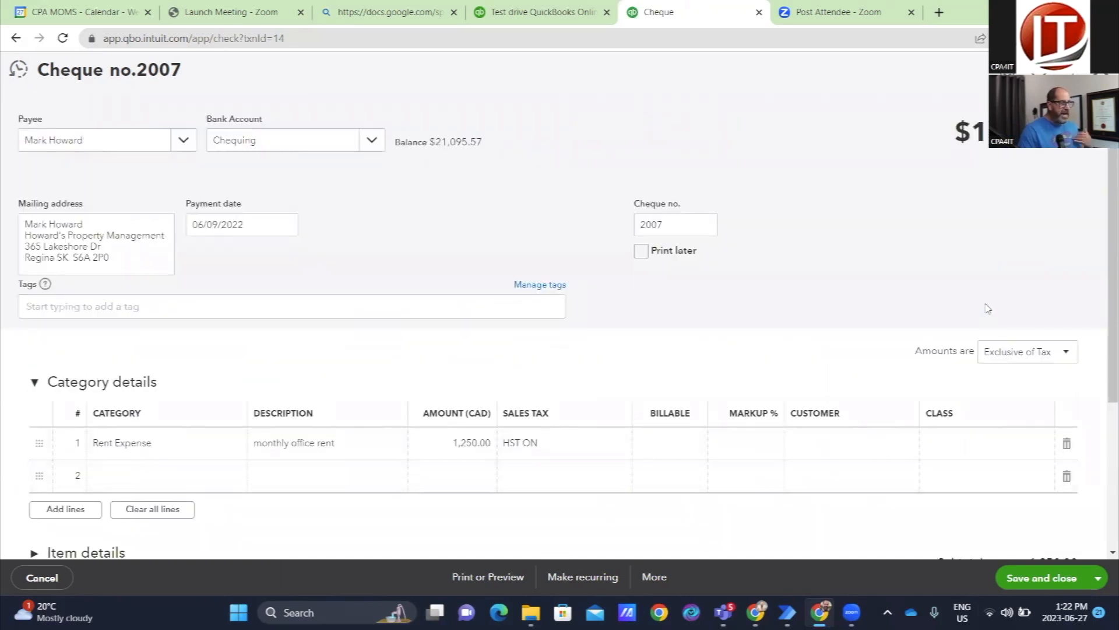
pyautogui.scroll(-1, 1012, 311)
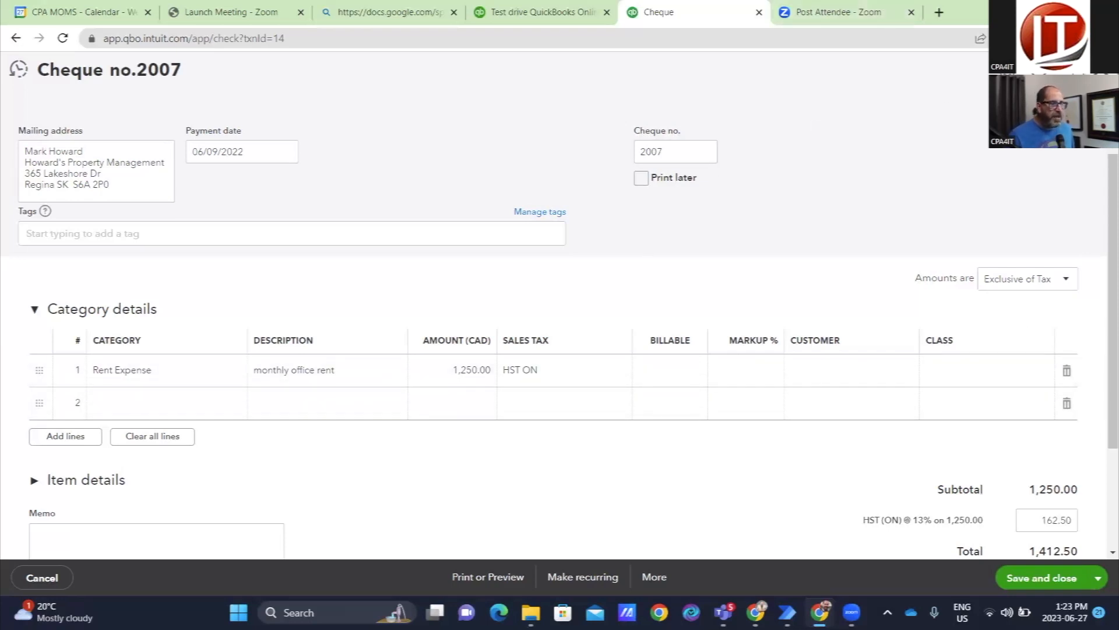
pyautogui.click(1094, 70)
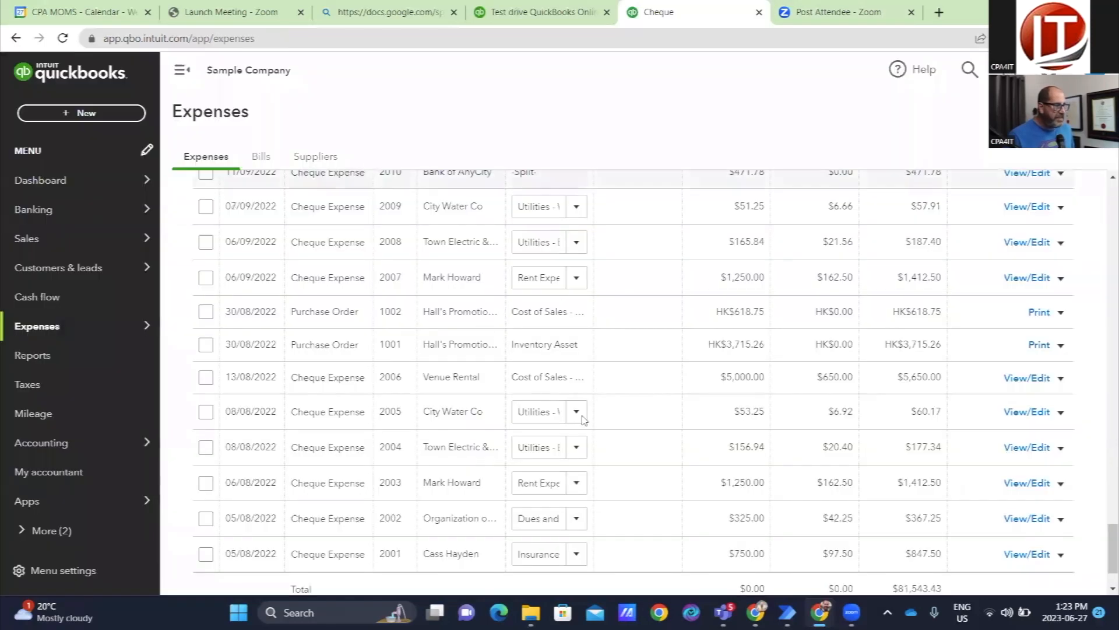
# - Open the Banking page's bank transactions and dismiss the bank connection introduction
pyautogui.scroll(5, 762, 430)
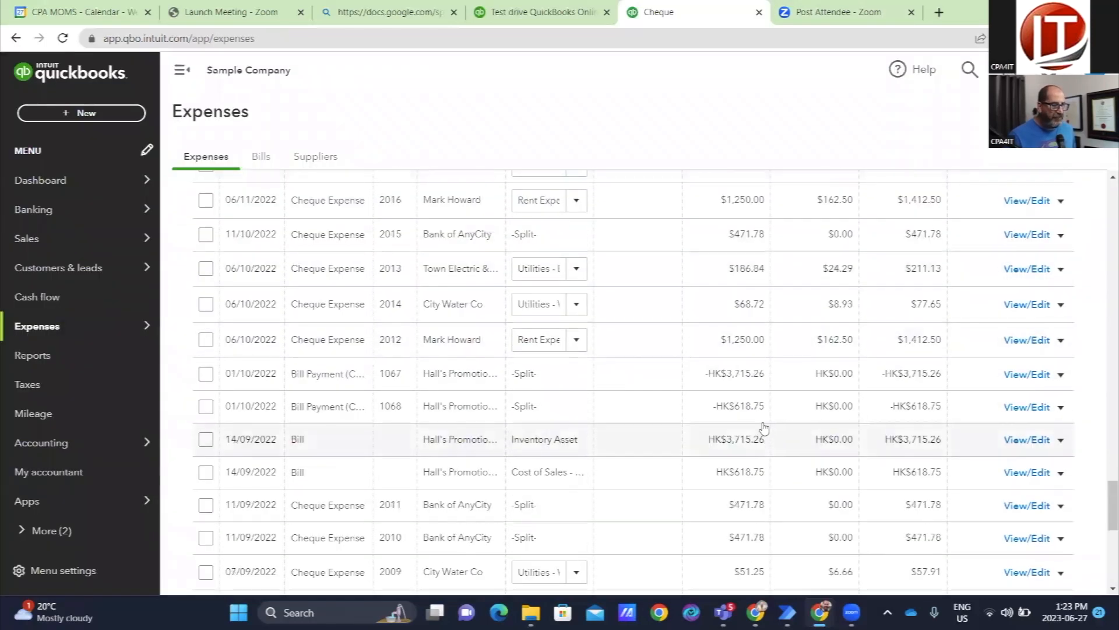
pyautogui.scroll(7, 763, 428)
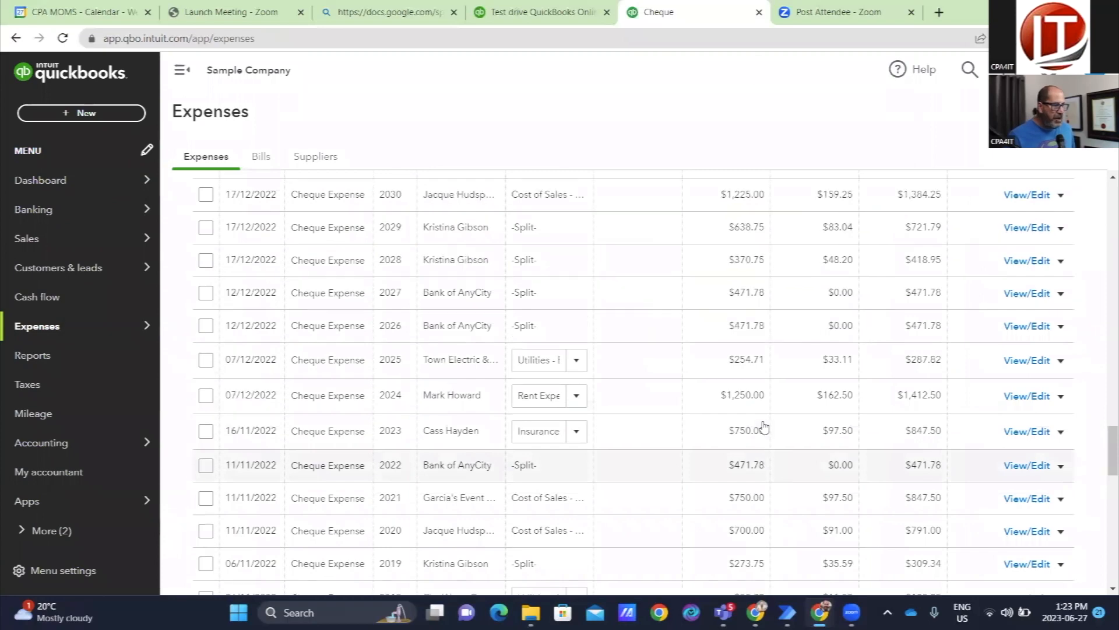
pyautogui.scroll(10, 763, 428)
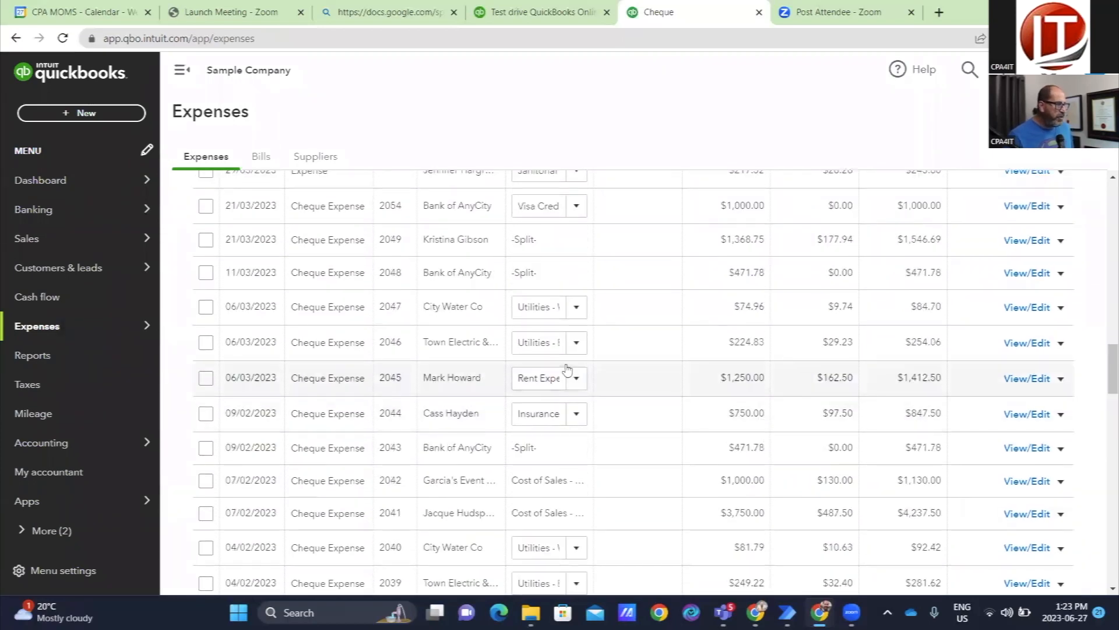
pyautogui.moveTo(52, 211)
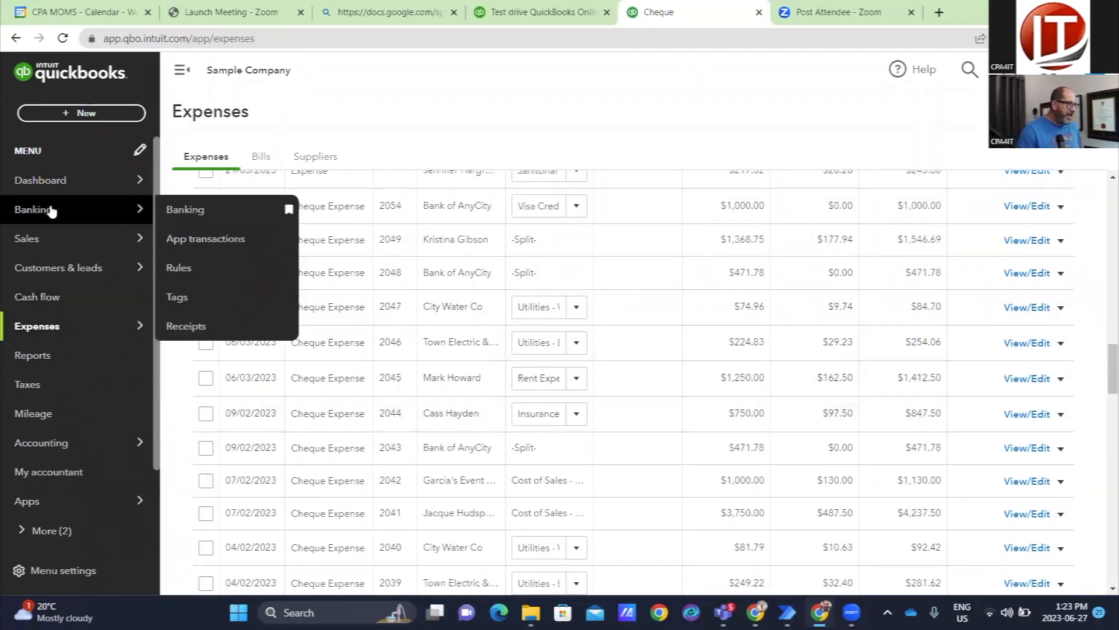
pyautogui.click(182, 215)
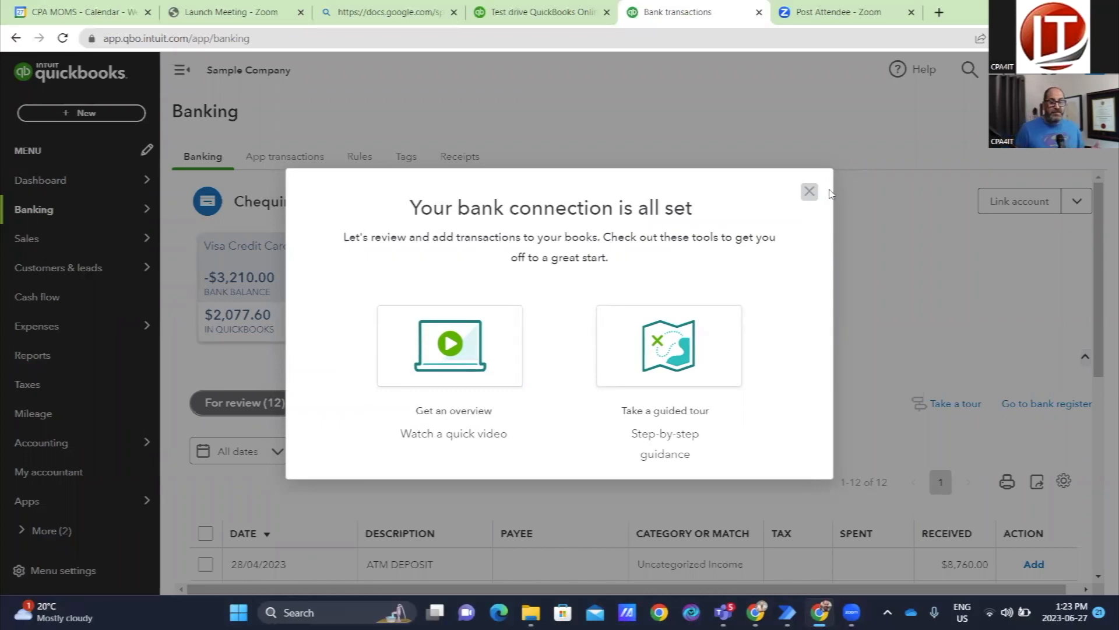
pyautogui.click(830, 195)
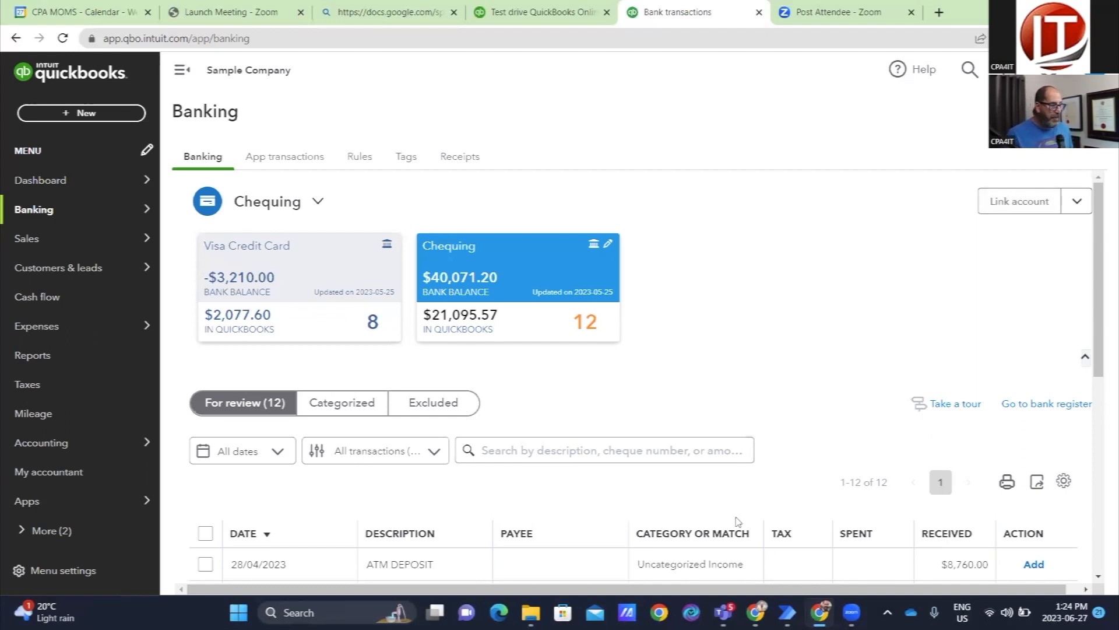
# - Examine the Chequing account's bank transactions awaiting review, including descriptions, suggested categories and spent or received amounts
pyautogui.scroll(-1, 729, 520)
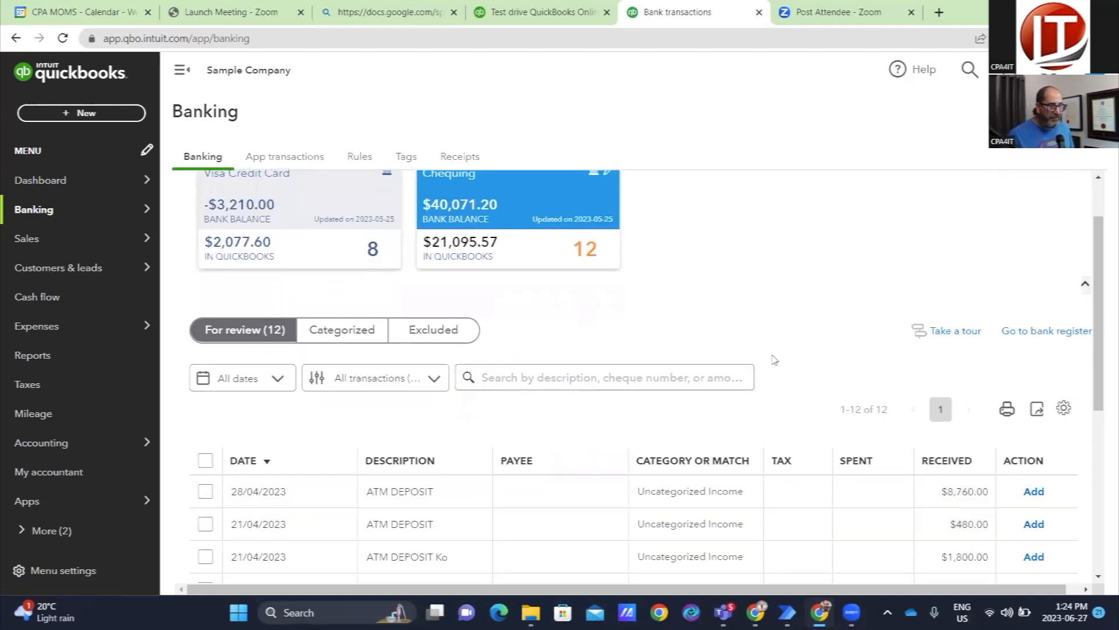
pyautogui.scroll(1, 768, 359)
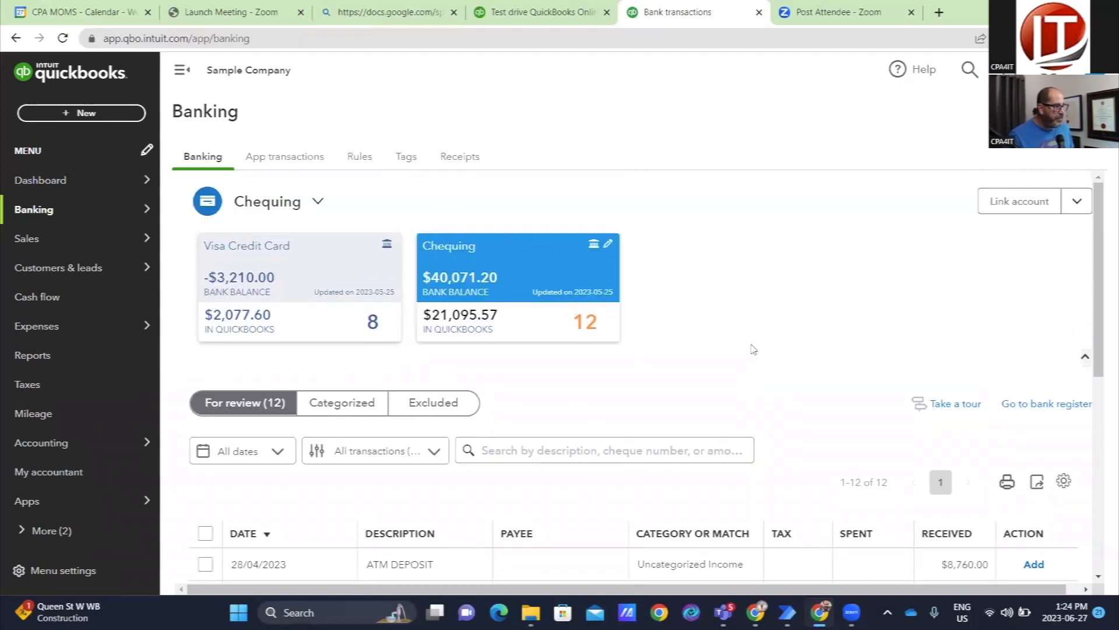
pyautogui.scroll(-2, 754, 348)
pyautogui.scroll(2, 792, 361)
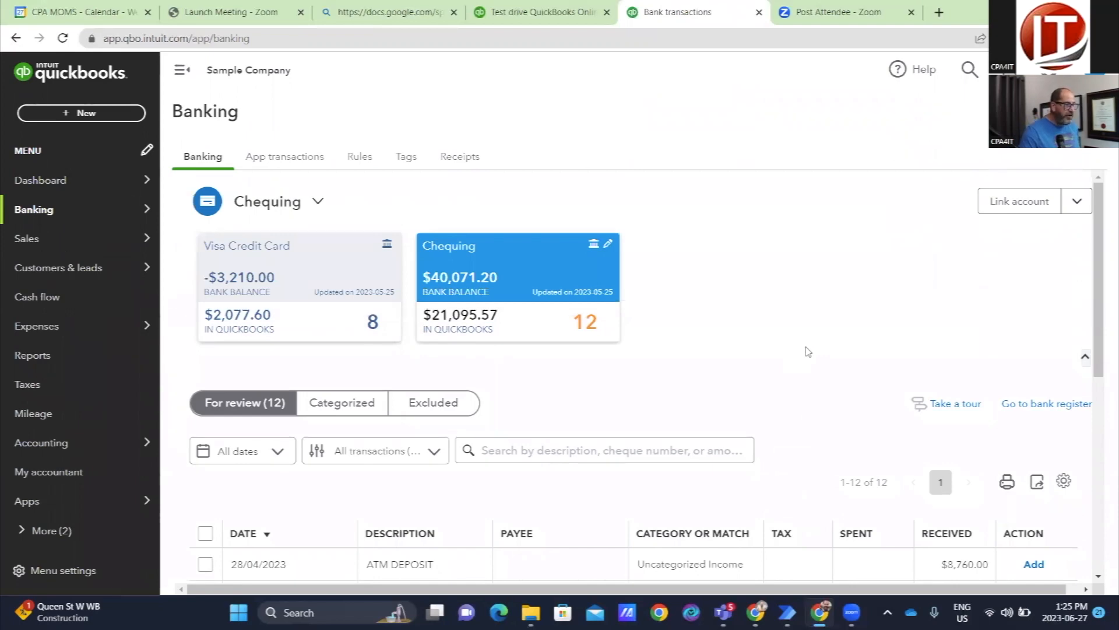
pyautogui.scroll(-2, 807, 354)
pyautogui.scroll(-3, 810, 354)
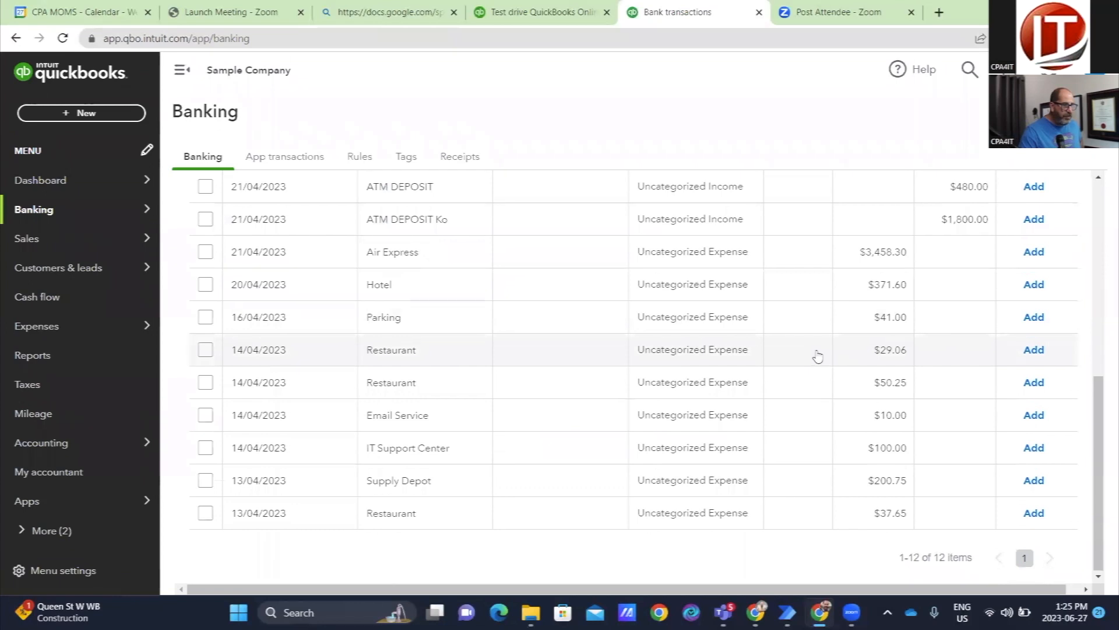
pyautogui.scroll(5, 816, 355)
pyautogui.scroll(-1, 816, 354)
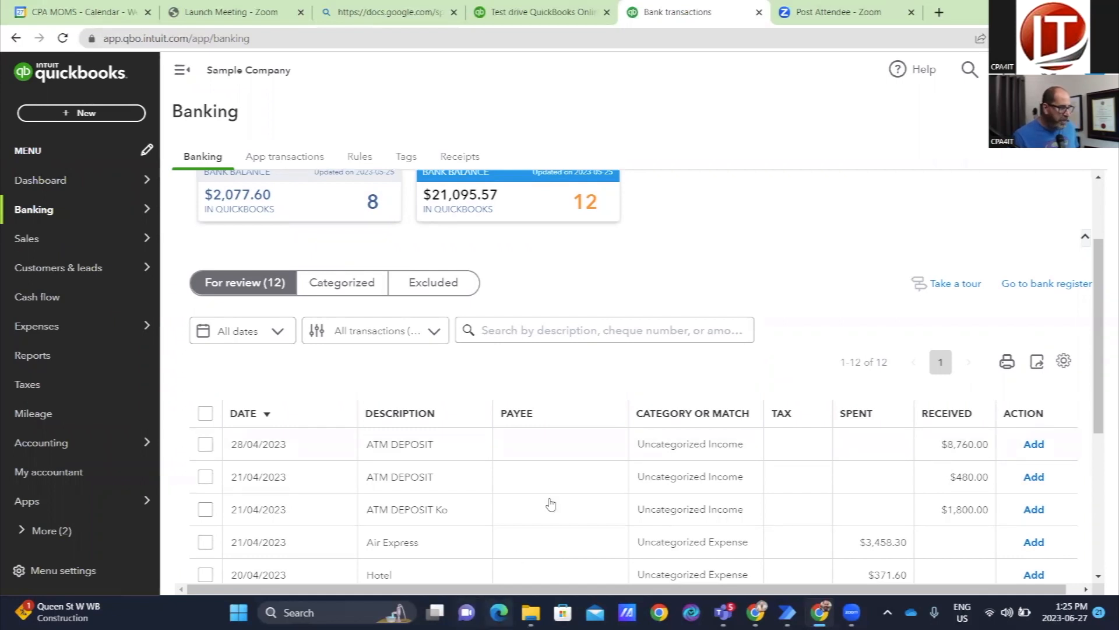
pyautogui.scroll(-1, 554, 510)
pyautogui.scroll(-2, 554, 513)
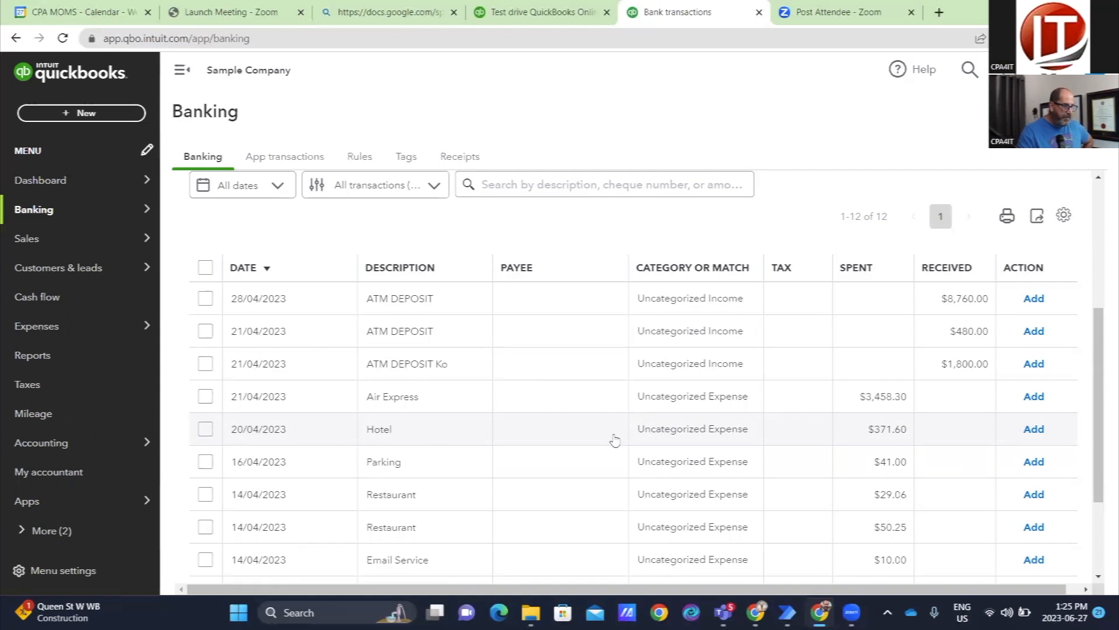
# - Inspect the Hotel and Air Express bank transactions in the For review list and leave both collapsed
pyautogui.click(672, 431)
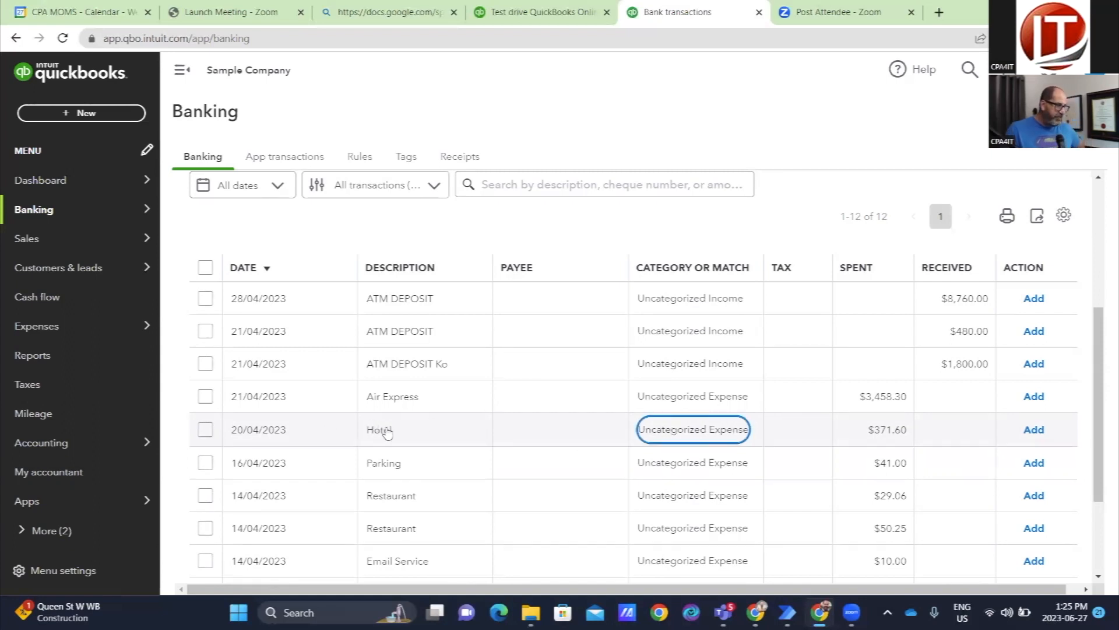
pyautogui.click(676, 407)
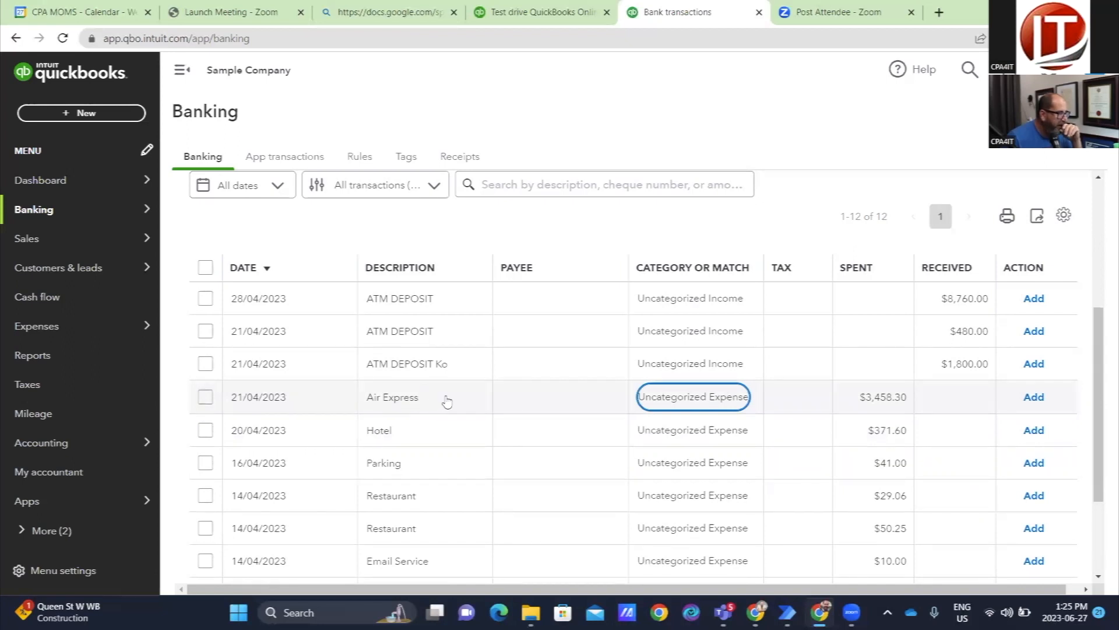
pyautogui.click(307, 393)
pyautogui.click(382, 396)
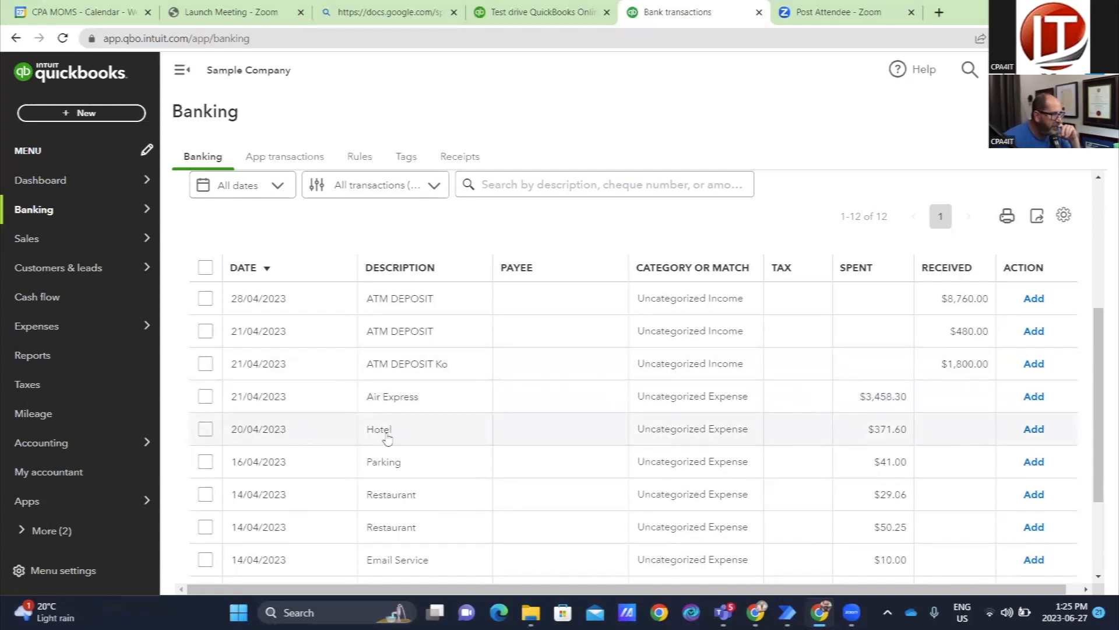
# - Expand the Hotel transaction dated 20/04/2023 and review its categorization options, from transaction type and category to tax and memo
pyautogui.click(683, 435)
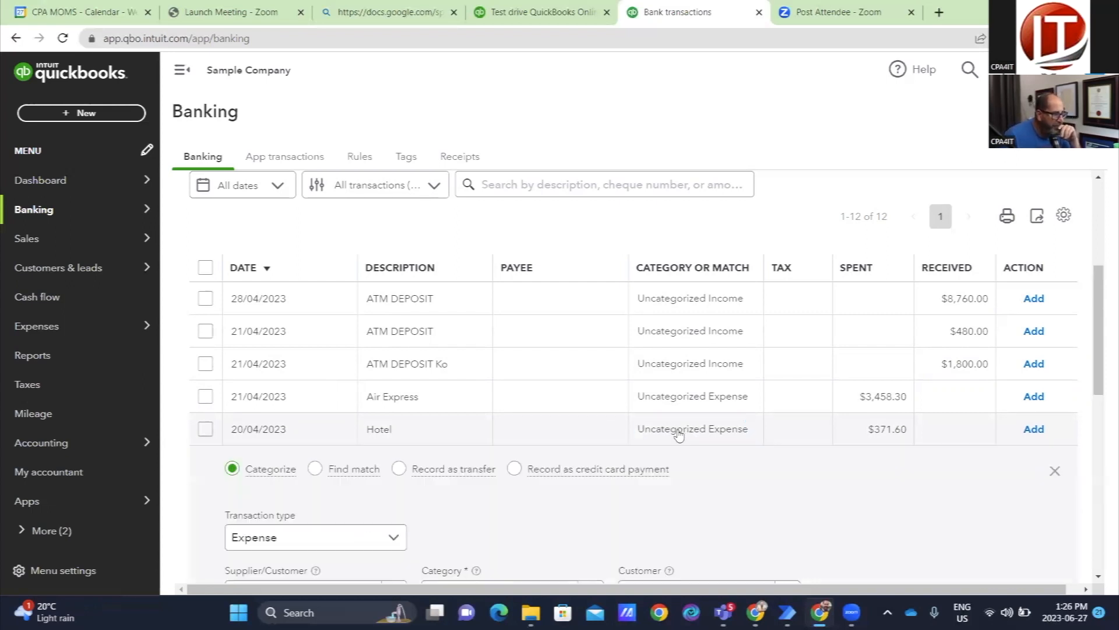
pyautogui.scroll(-4, 488, 455)
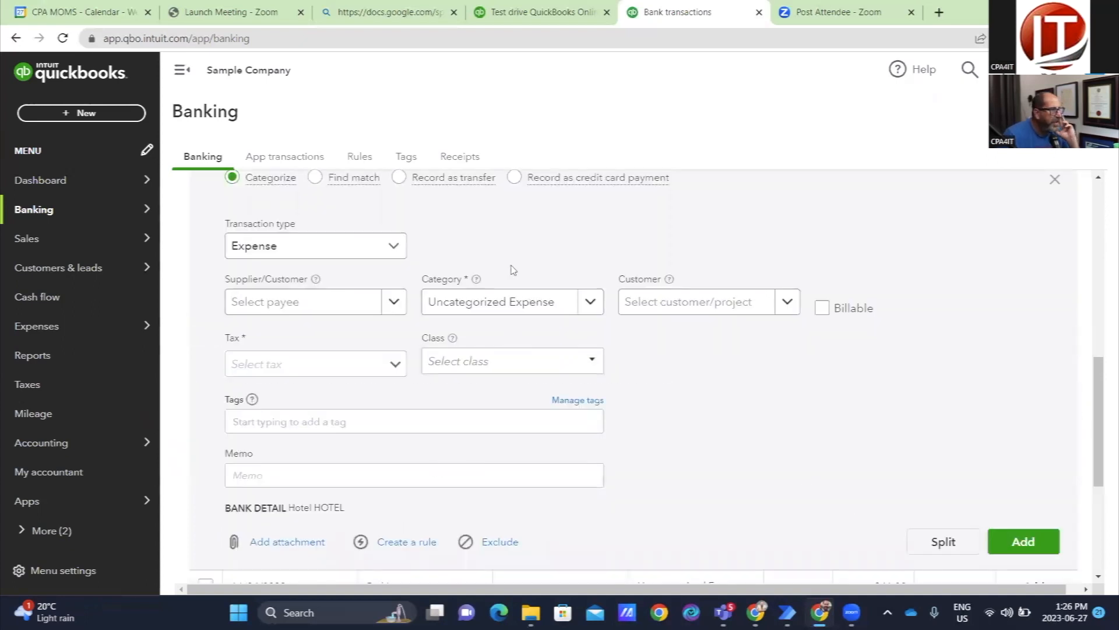
pyautogui.scroll(-3, 451, 373)
pyautogui.scroll(4, 462, 368)
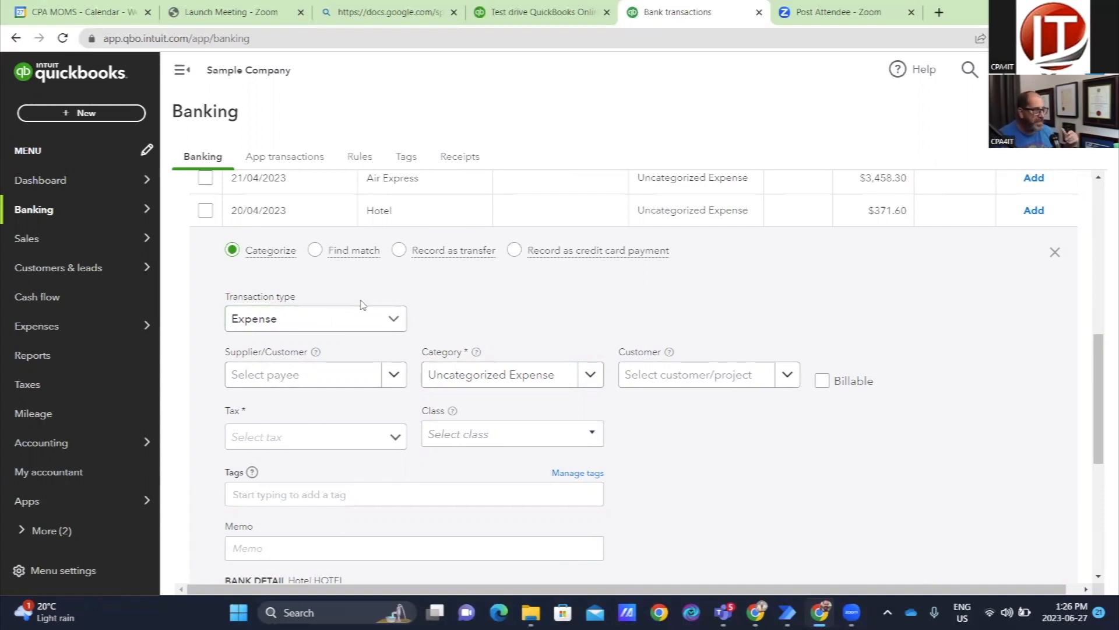
# - Review the existing bills and cheques offered as possible matches for the Hotel transaction, leaving without matching any
pyautogui.scroll(-1, 418, 389)
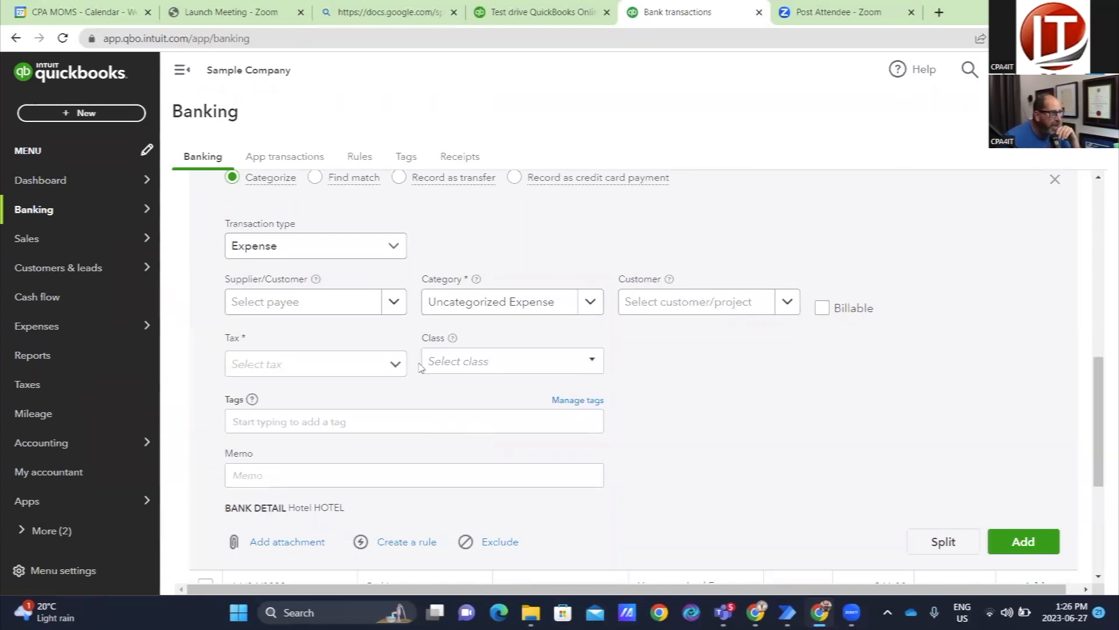
pyautogui.click(318, 183)
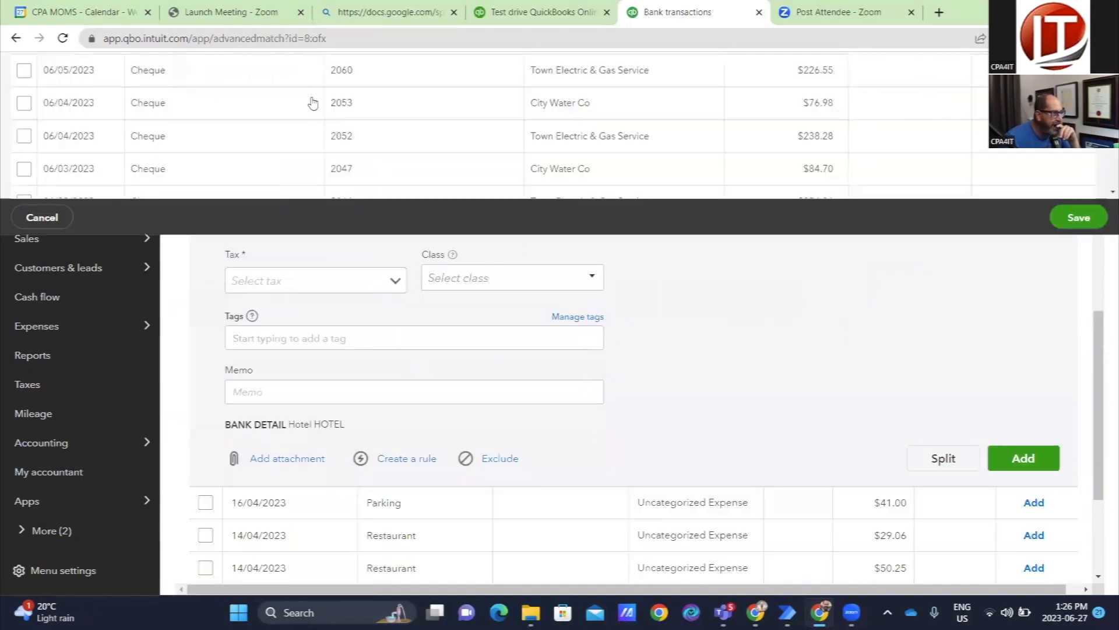
pyautogui.scroll(-4, 450, 390)
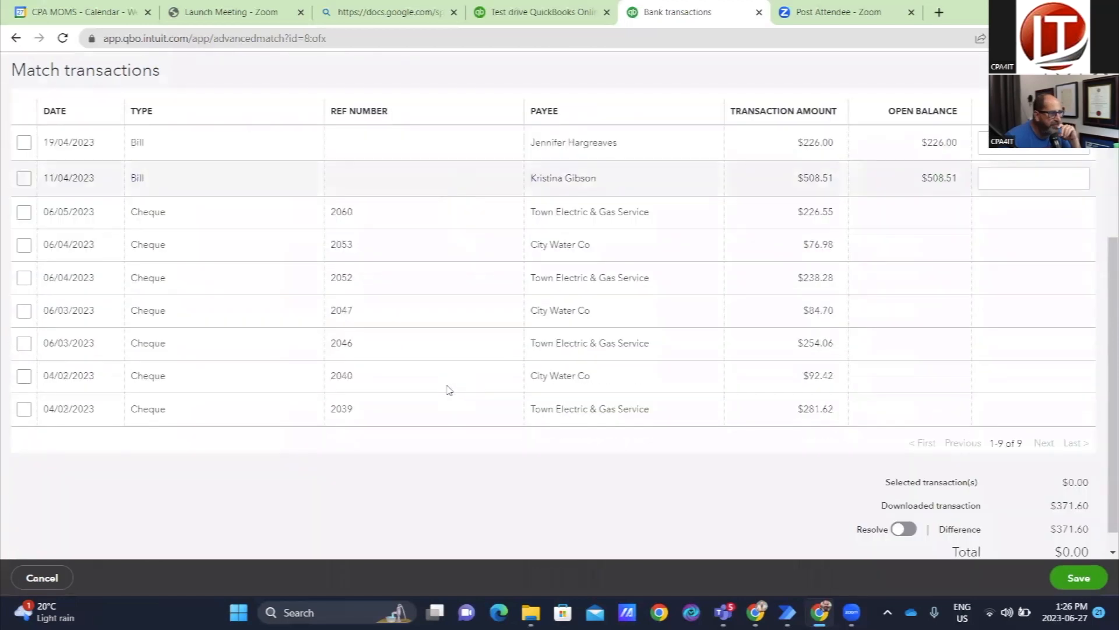
pyautogui.scroll(1, 462, 400)
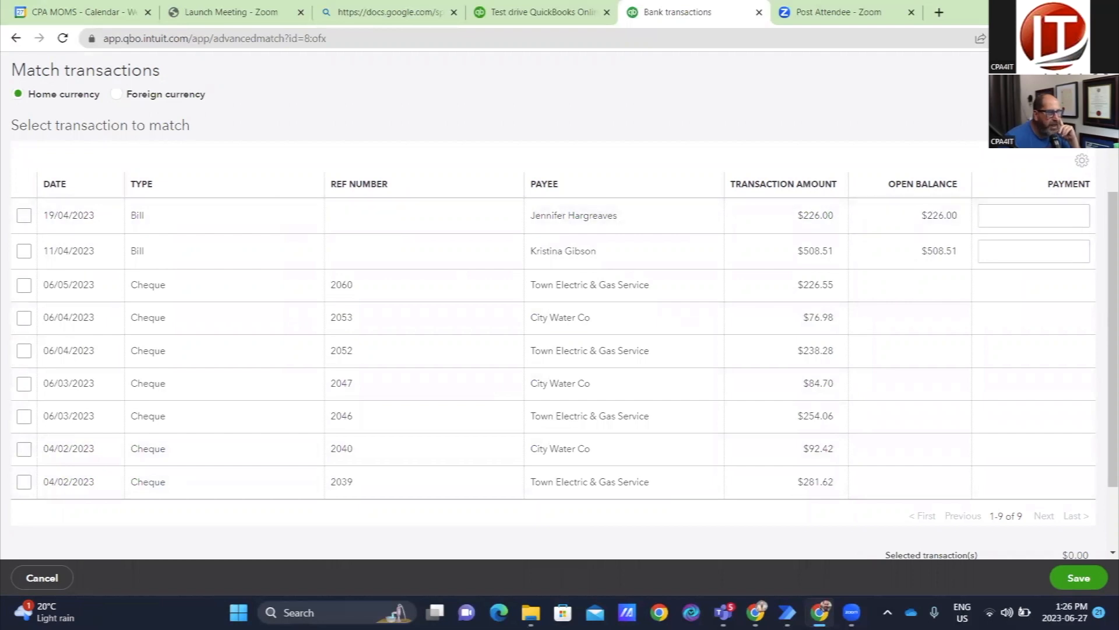
pyautogui.click(1095, 70)
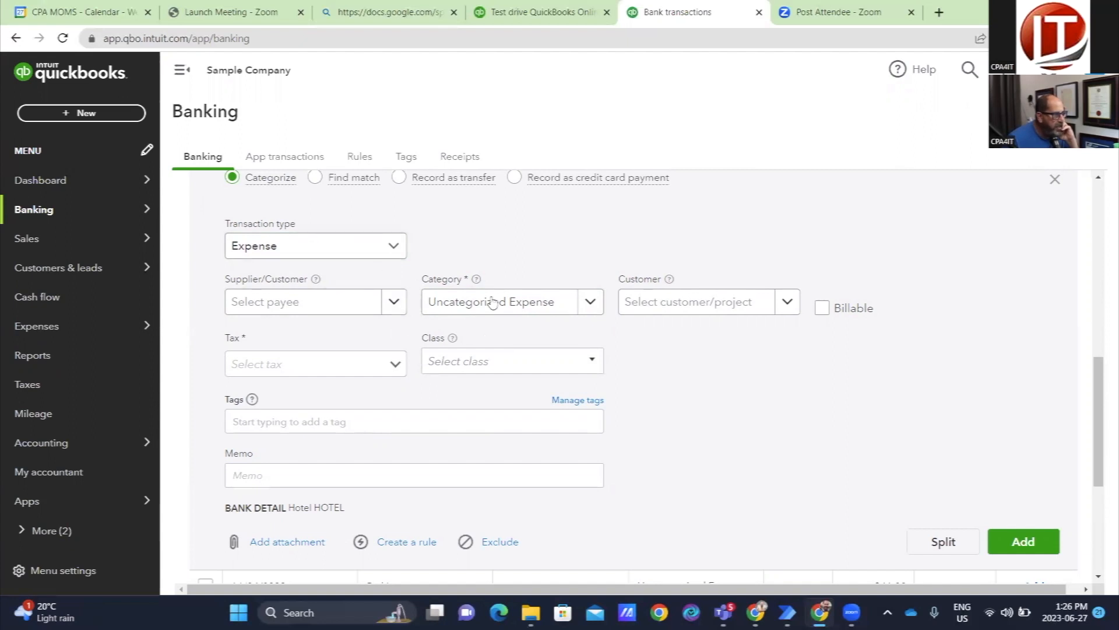
# - Set the Hotel transaction's category to Travel
pyautogui.click(595, 307)
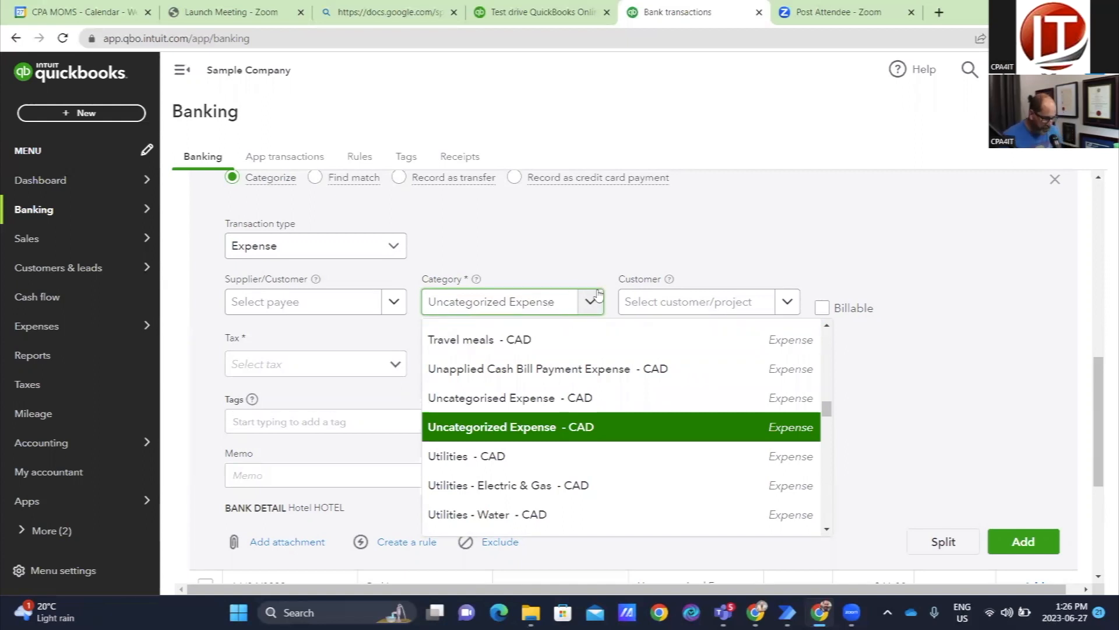
pyautogui.click(368, 330)
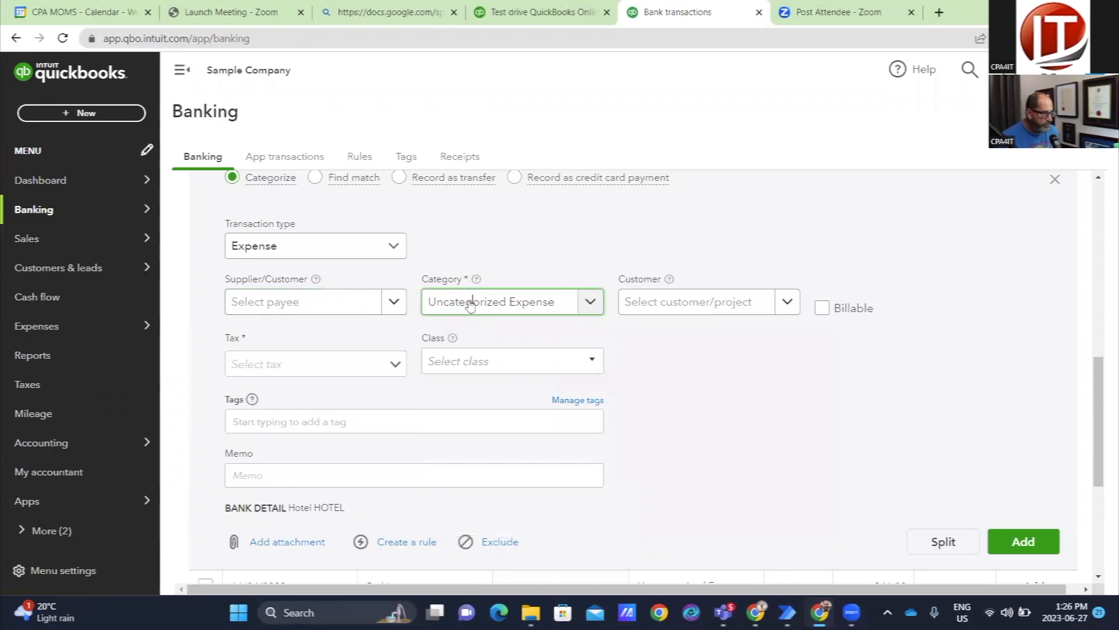
pyautogui.click(475, 303)
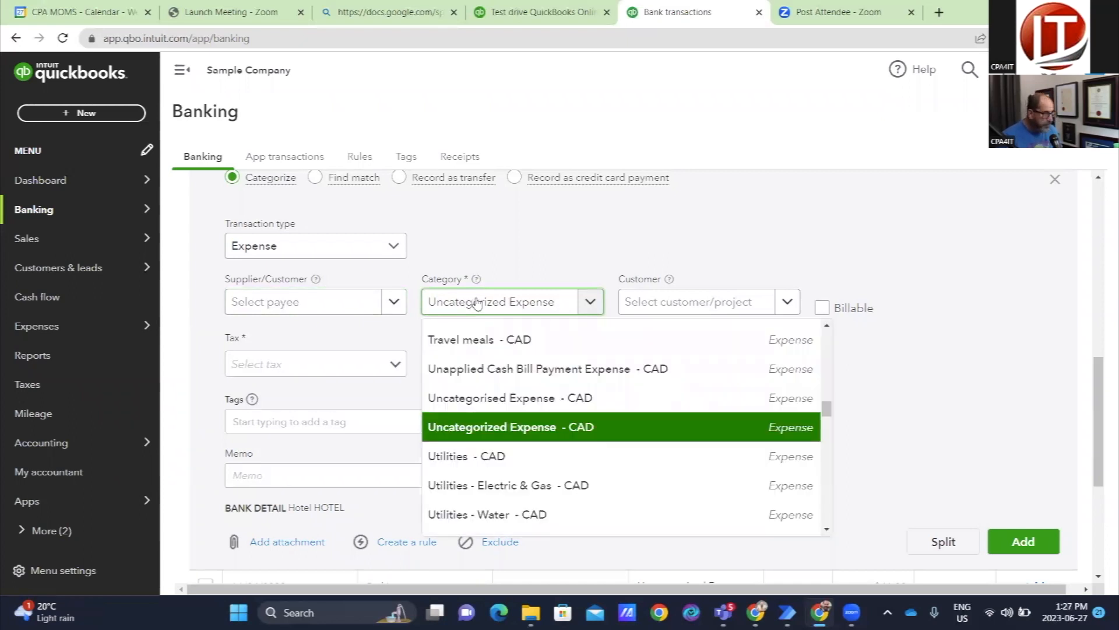
pyautogui.write('tratr')
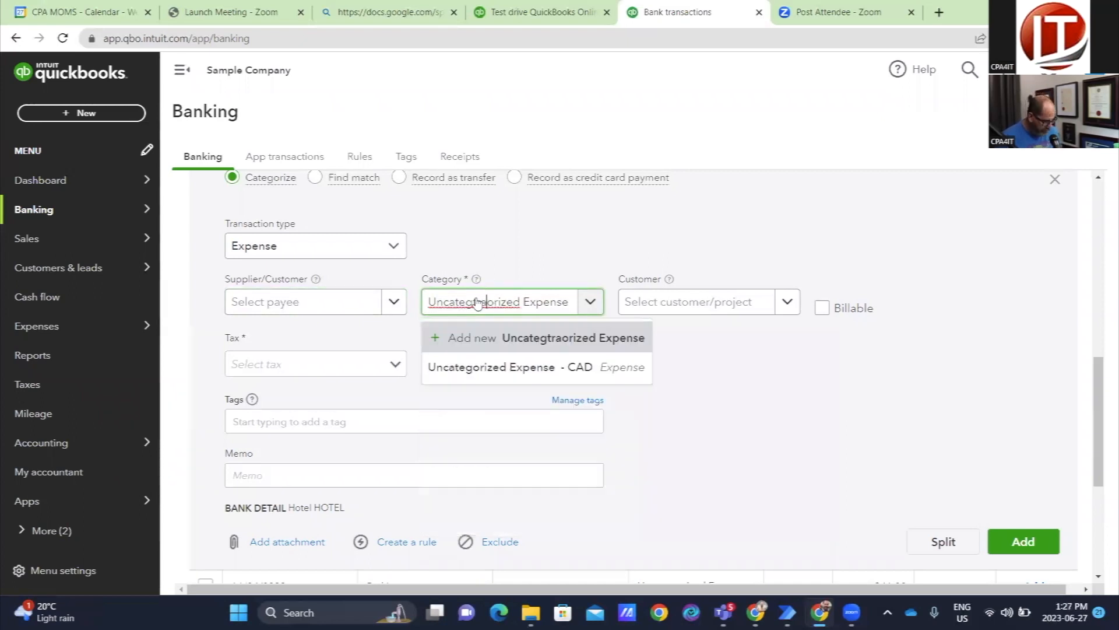
pyautogui.write('a')
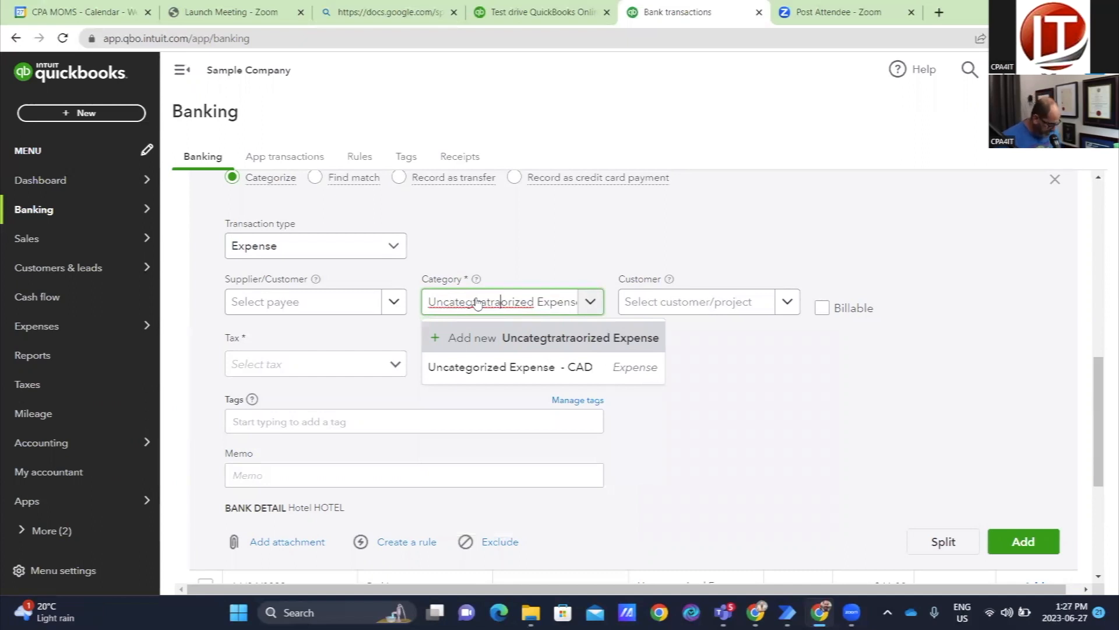
pyautogui.hotkey('ctrl', 'a')
pyautogui.press('BackSpace')
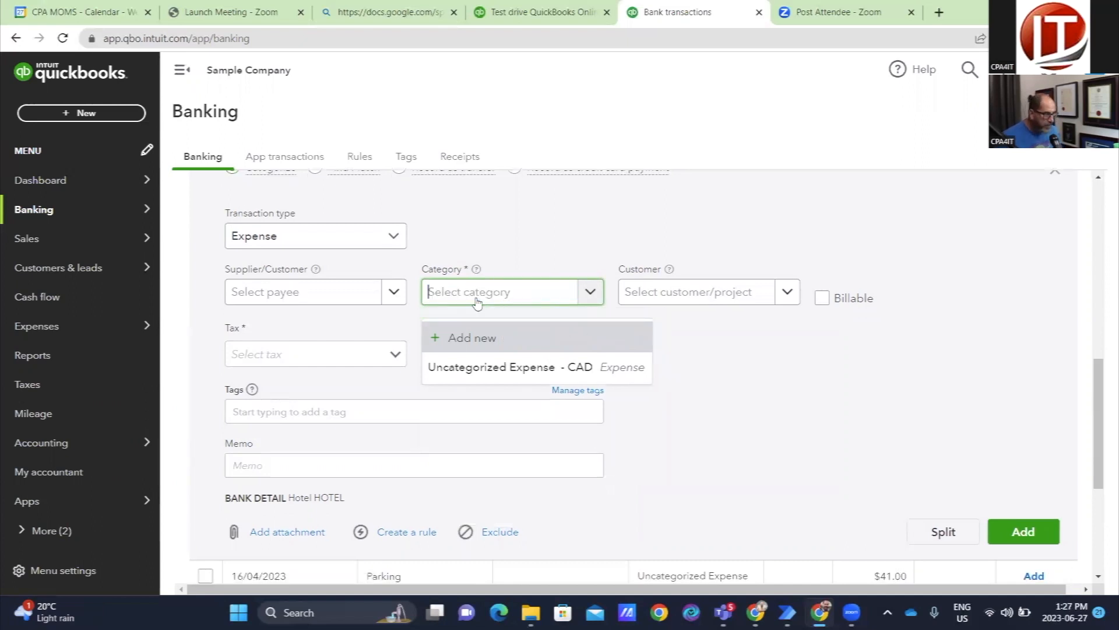
pyautogui.write('trave')
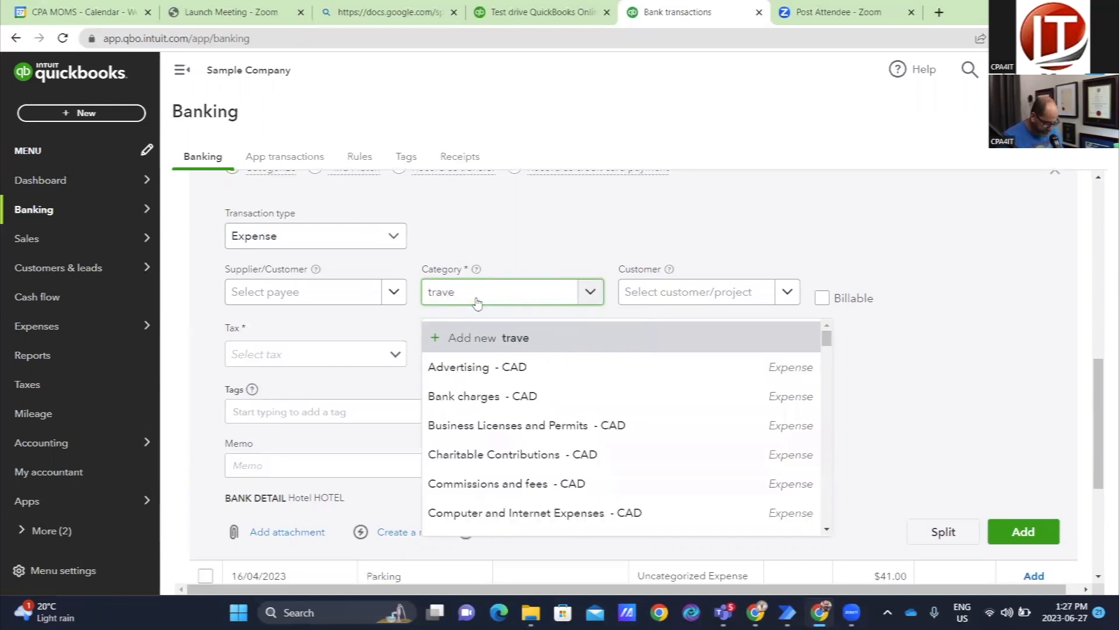
pyautogui.write('l')
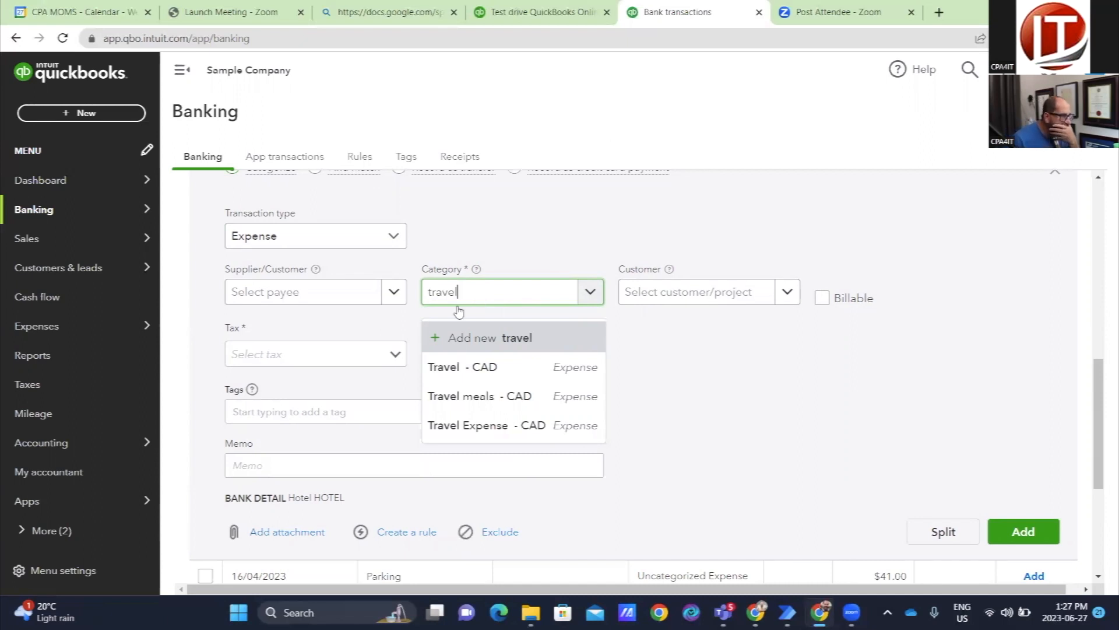
pyautogui.click(519, 378)
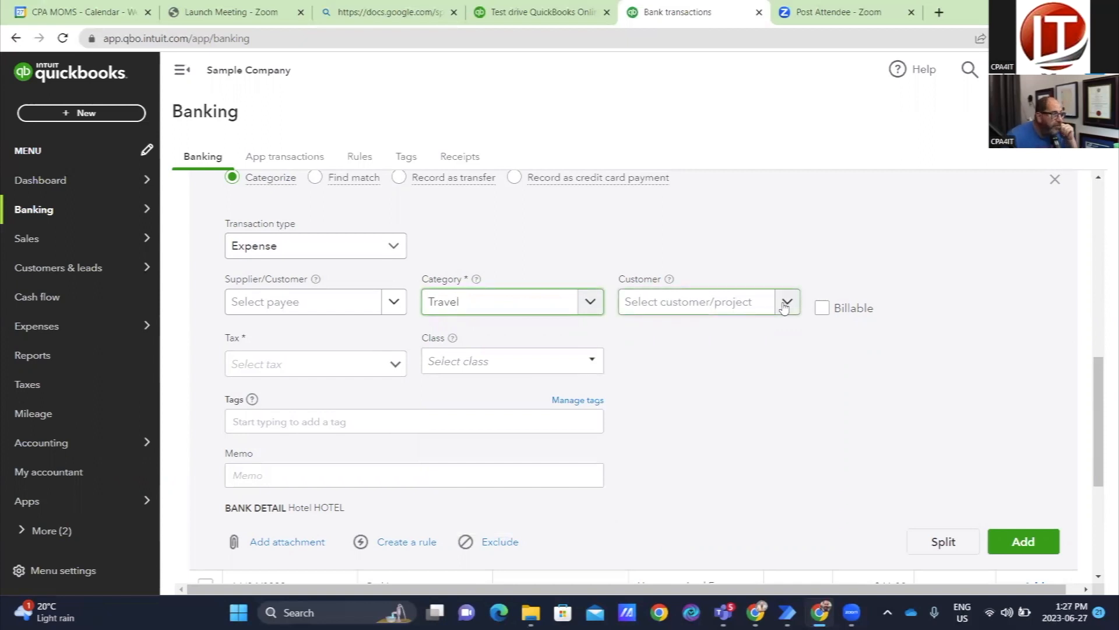
# - Apply HST ON (13%) to the Hotel transaction, accepting it as Travel's default tax code, and add the transaction
pyautogui.click(392, 363)
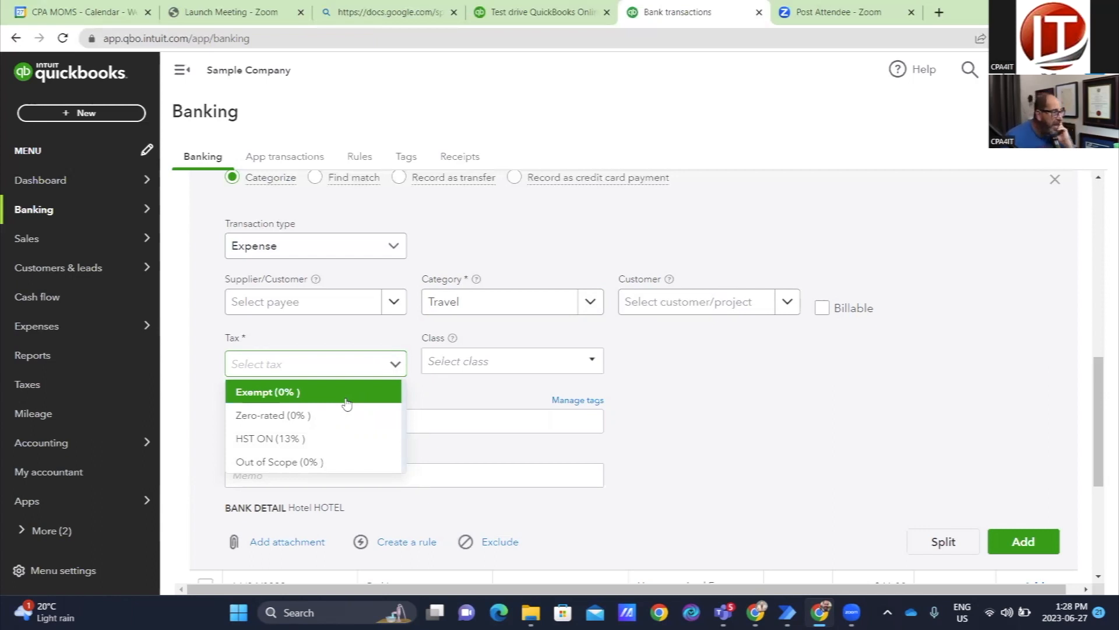
pyautogui.click(286, 438)
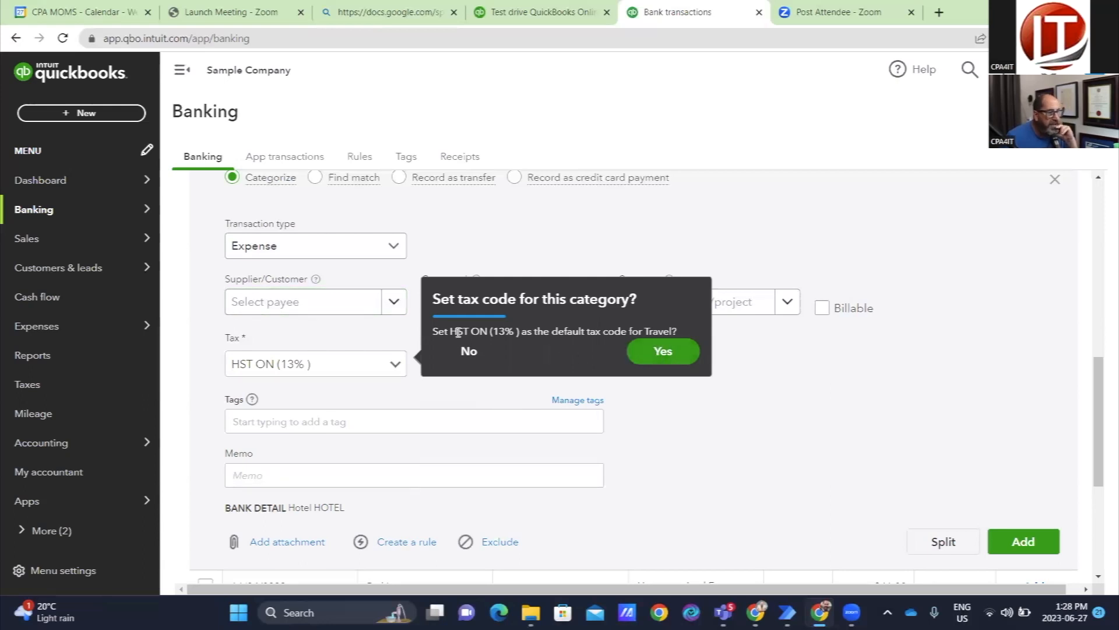
pyautogui.click(665, 351)
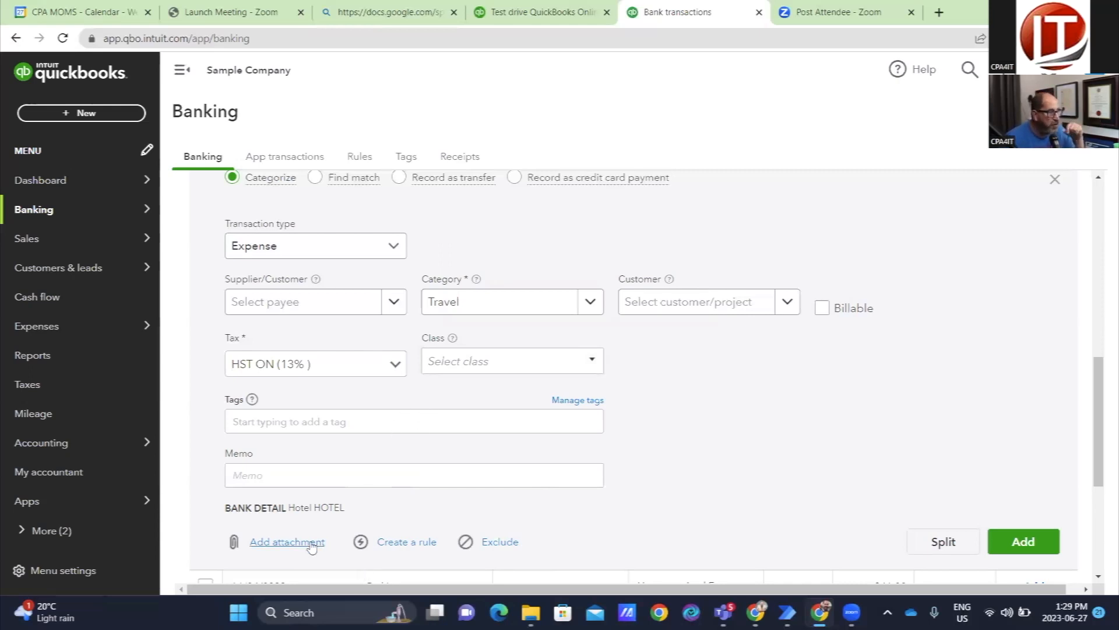
pyautogui.click(1023, 541)
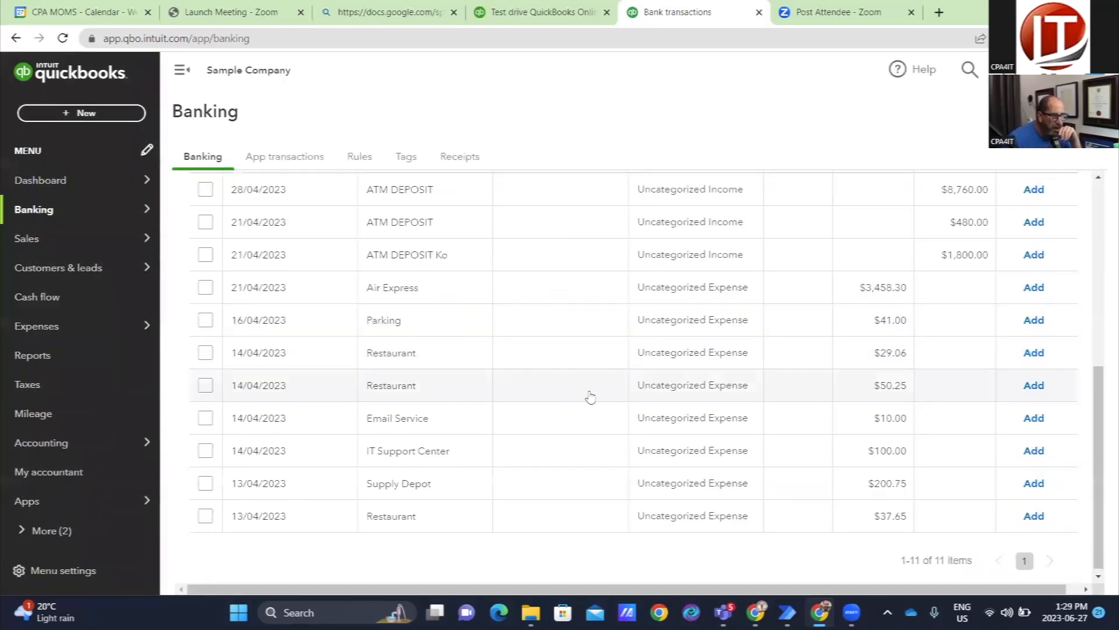
# - Expand the ATM DEPOSIT transaction dated 28/04/2023 and set its category to Services
pyautogui.scroll(5, 583, 391)
pyautogui.scroll(-3, 542, 431)
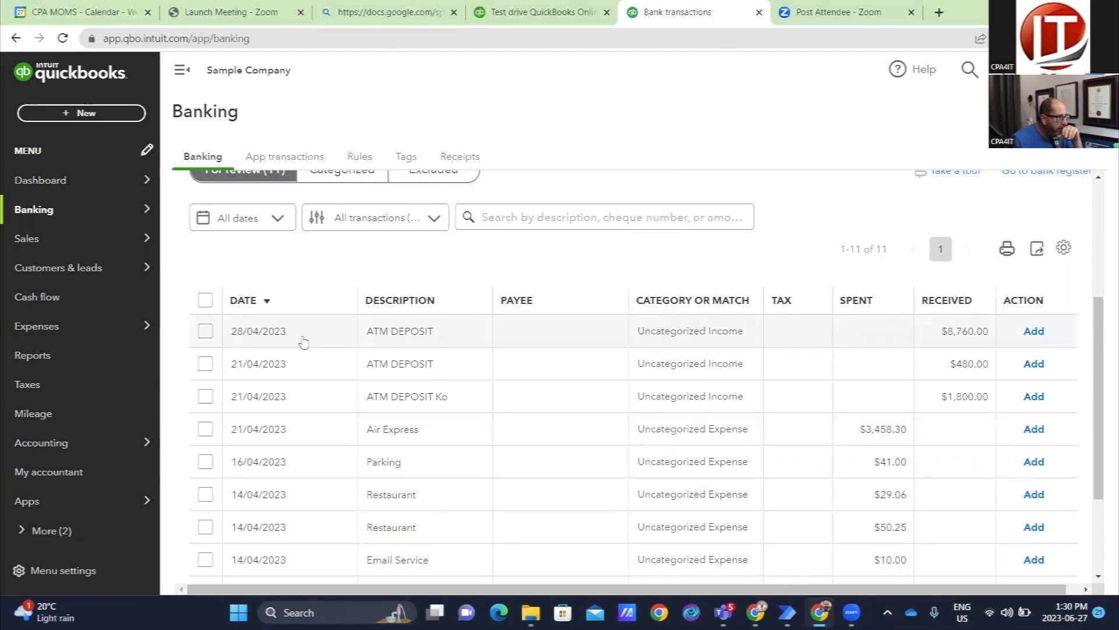
pyautogui.click(696, 329)
pyautogui.scroll(-2, 598, 401)
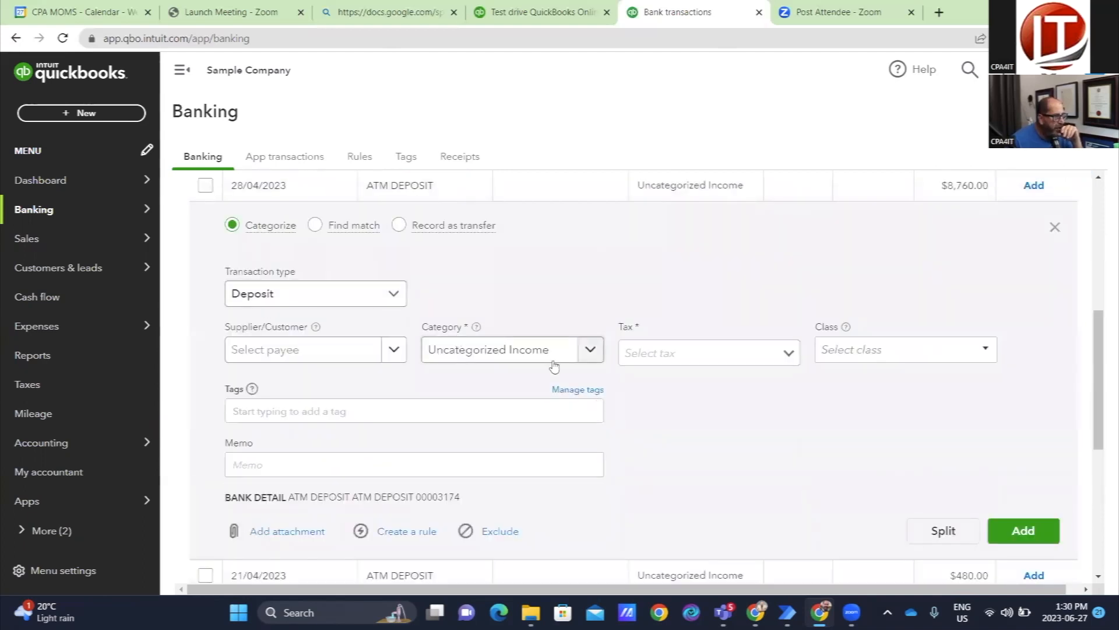
pyautogui.click(590, 350)
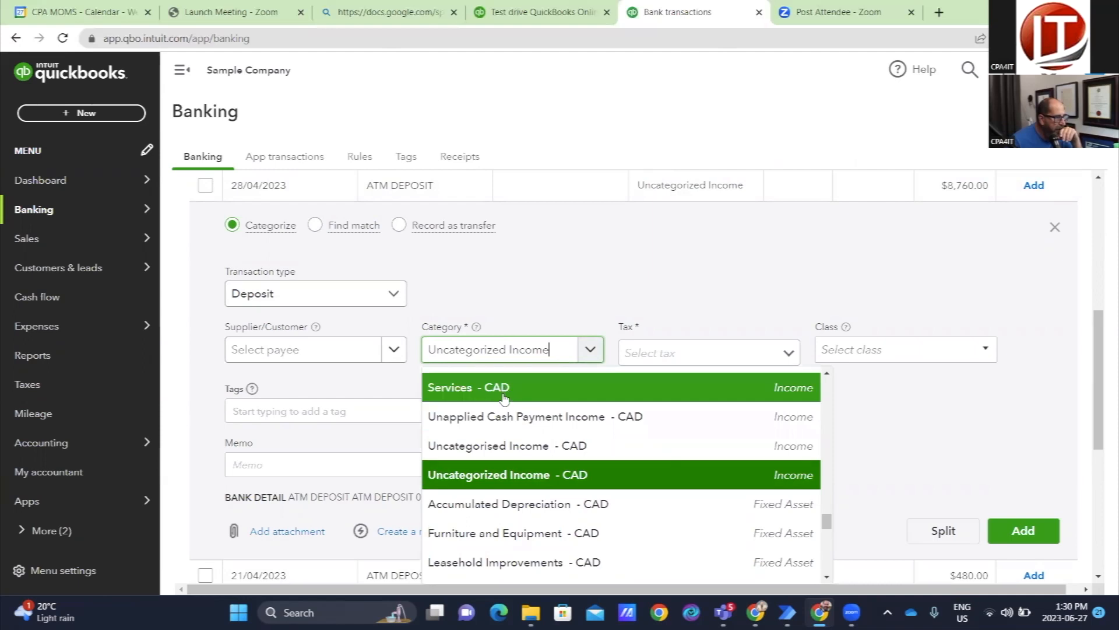
pyautogui.click(722, 385)
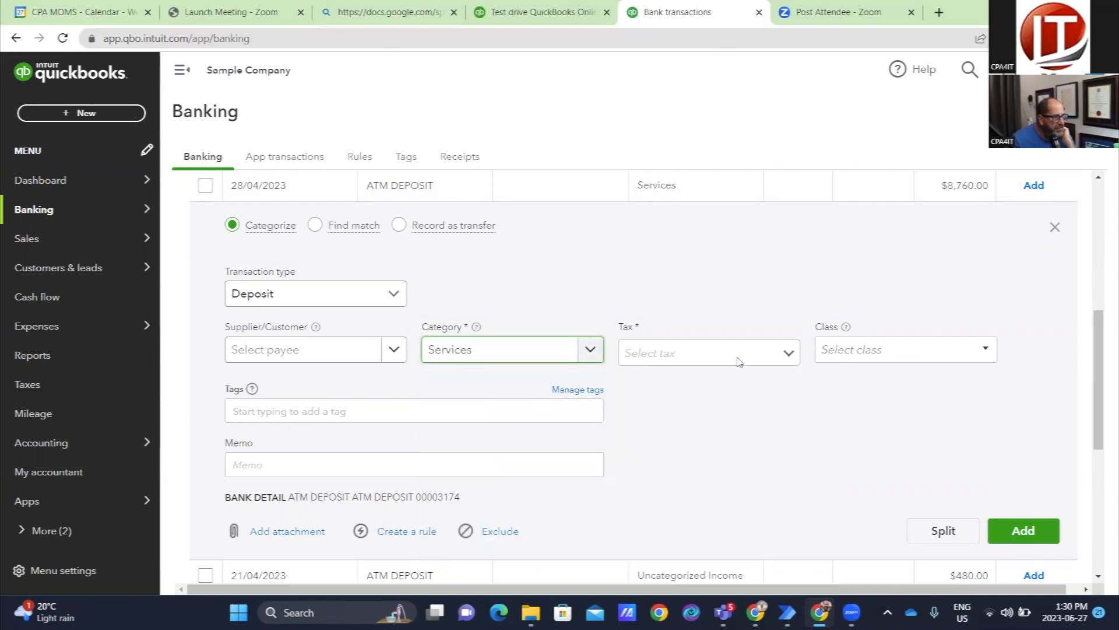
# - Set the 28/04/2023 ATM deposit's tax to HST ON (13% Sales) and dismiss the offer to make it the category default
pyautogui.click(797, 360)
pyautogui.click(789, 352)
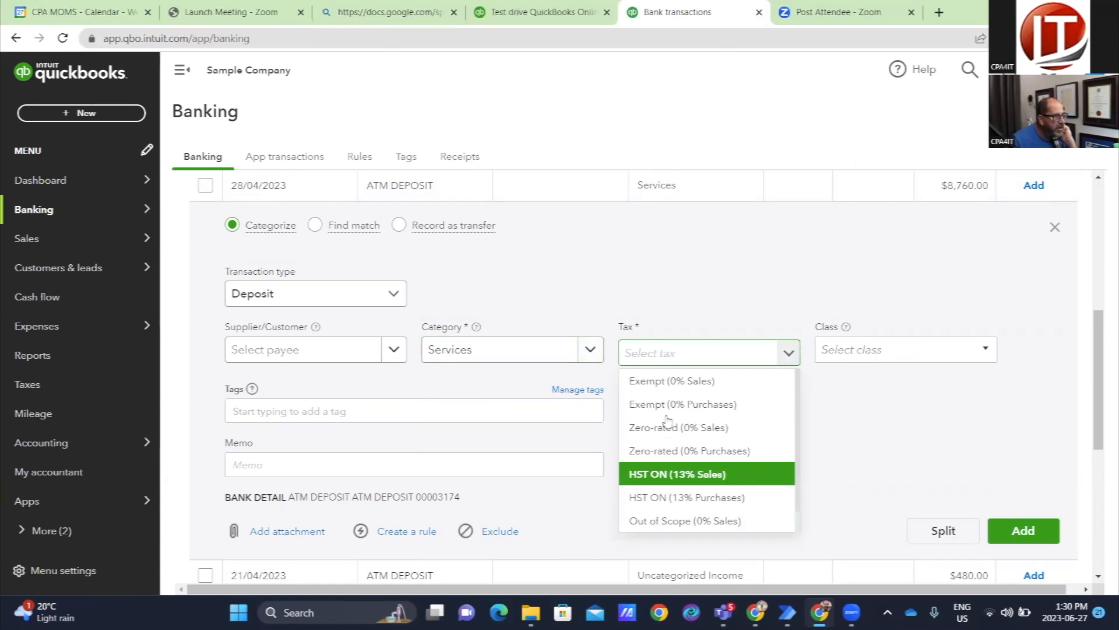
pyautogui.press('Return')
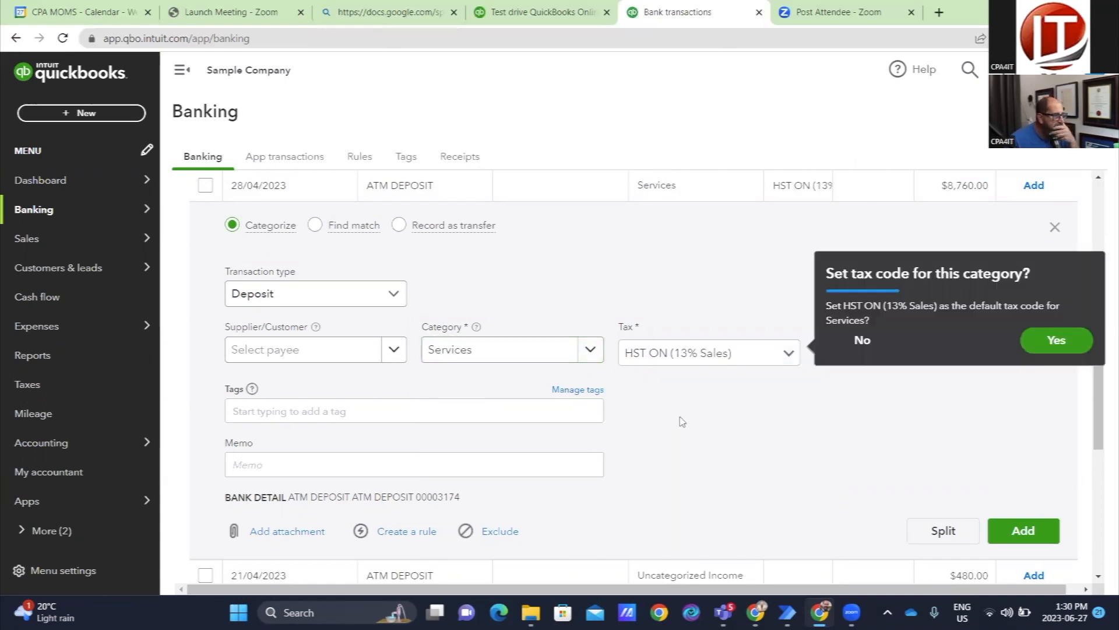
pyautogui.click(801, 423)
# - Review the 28/04/2023 ATM deposit's categorization details and add the transaction
pyautogui.scroll(-2, 703, 422)
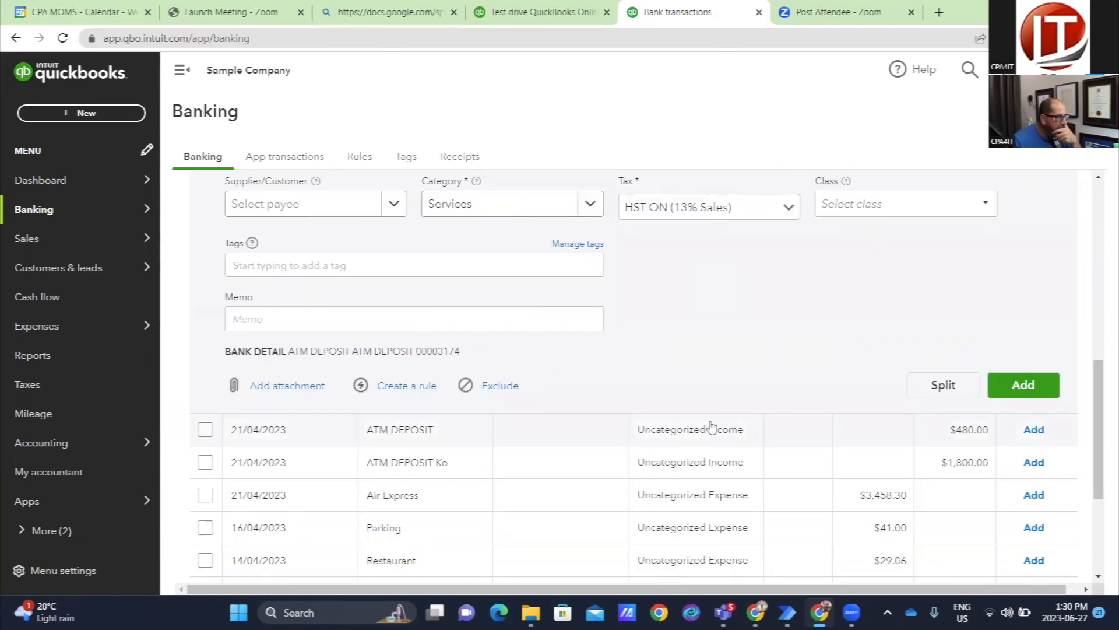
pyautogui.scroll(3, 631, 357)
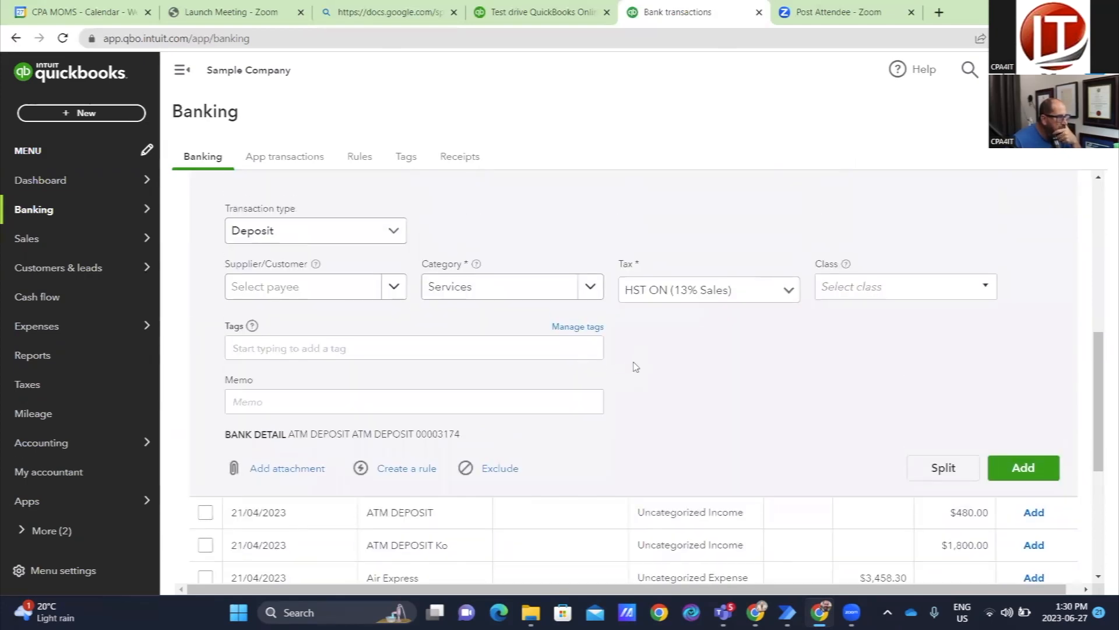
pyautogui.scroll(-1, 639, 366)
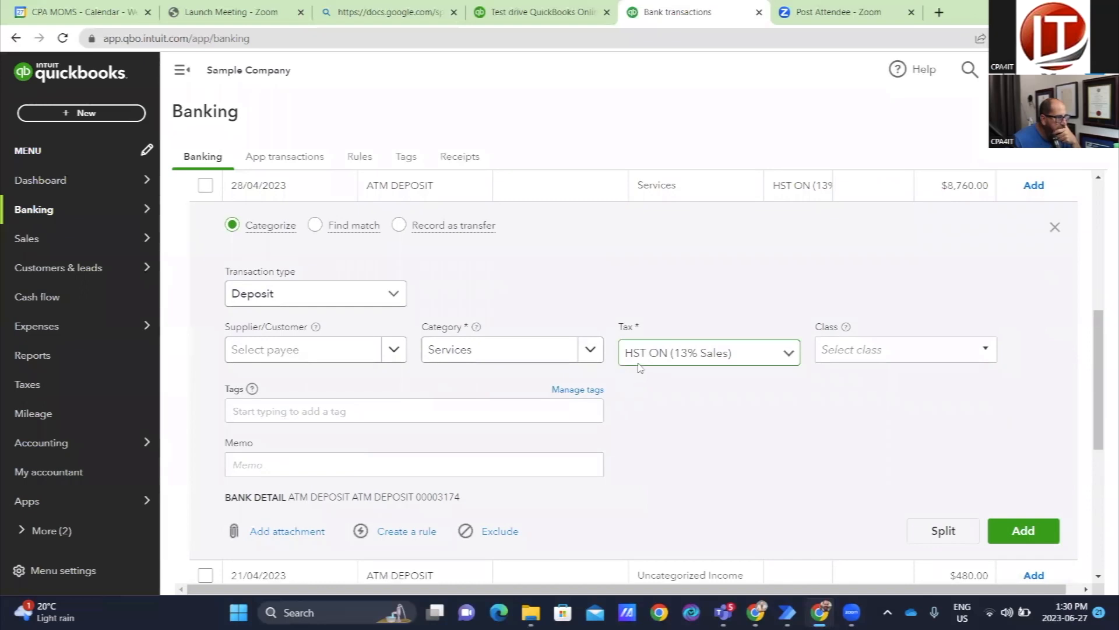
pyautogui.scroll(-1, 640, 366)
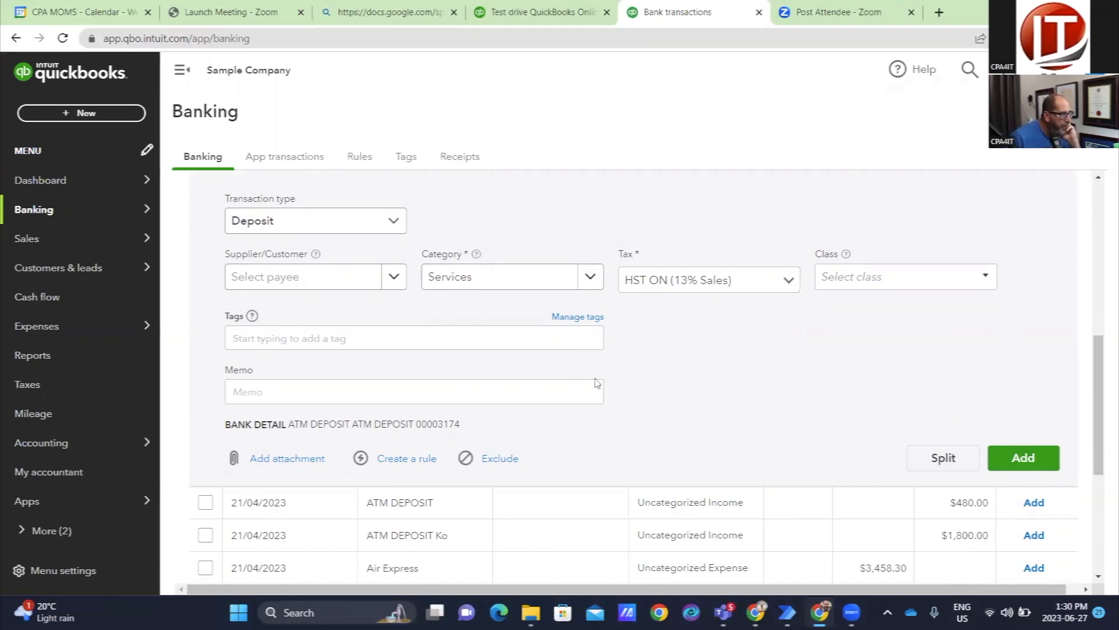
pyautogui.scroll(-3, 620, 387)
pyautogui.scroll(1, 622, 390)
pyautogui.scroll(3, 622, 390)
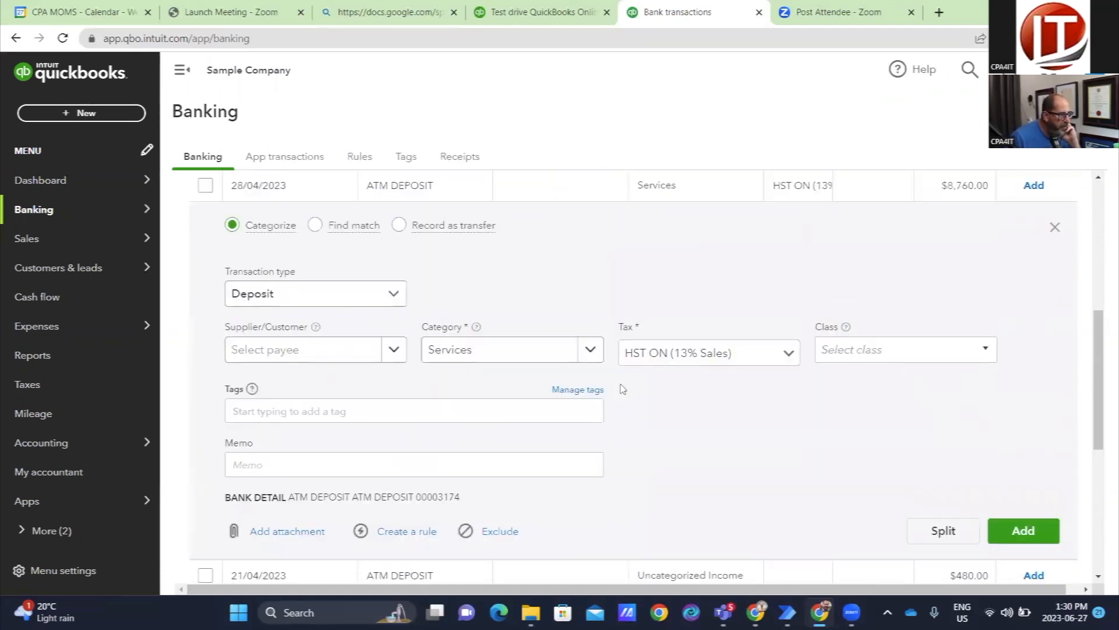
pyautogui.scroll(-1, 622, 389)
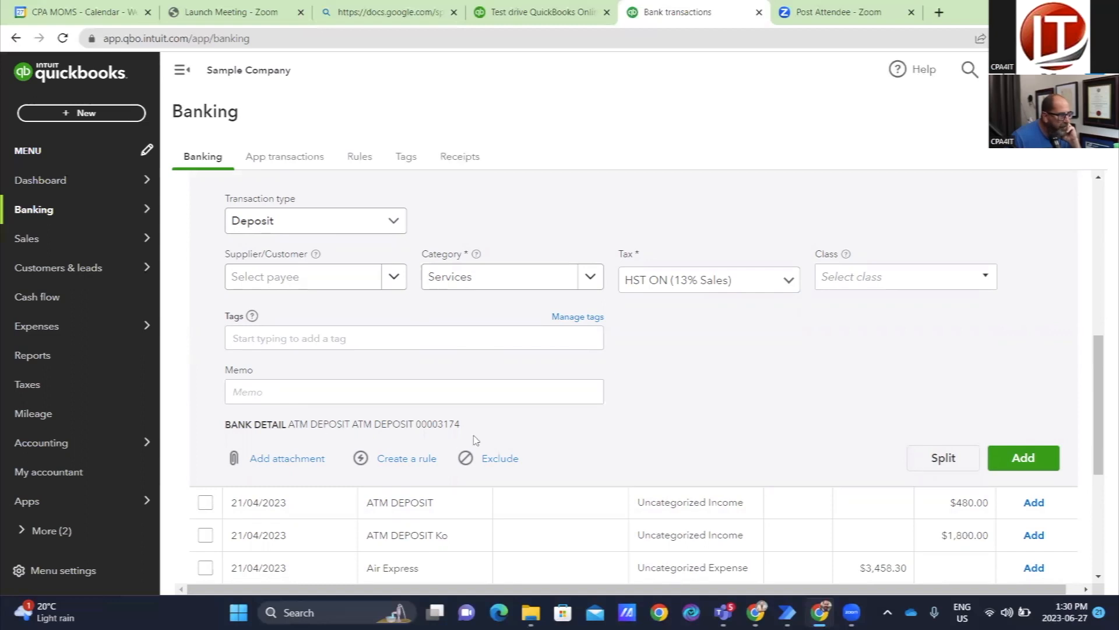
pyautogui.scroll(-1, 517, 422)
pyautogui.scroll(3, 519, 422)
pyautogui.scroll(-1, 530, 429)
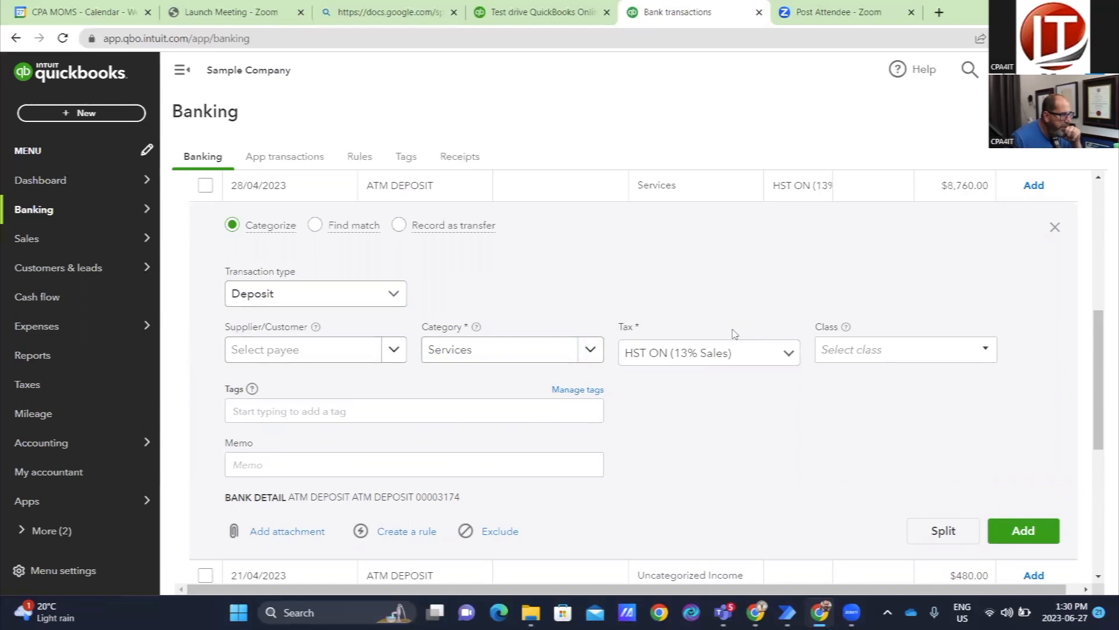
pyautogui.click(1024, 532)
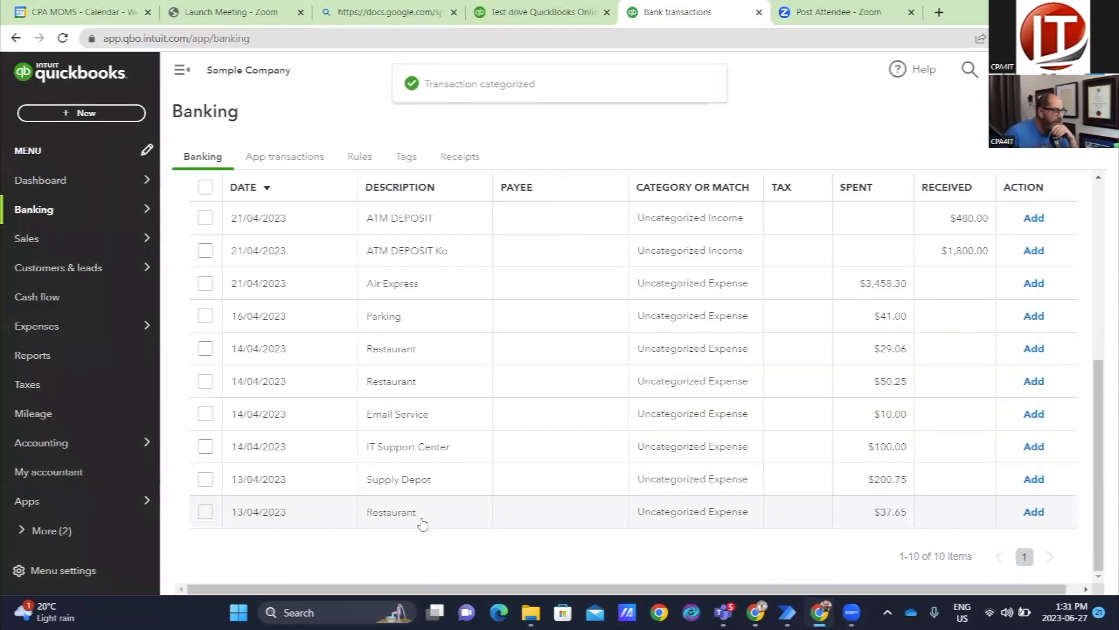
# - Set the category of the $480.00 ATM DEPOSIT transaction dated 21/04/2023 to Services
pyautogui.scroll(5, 512, 510)
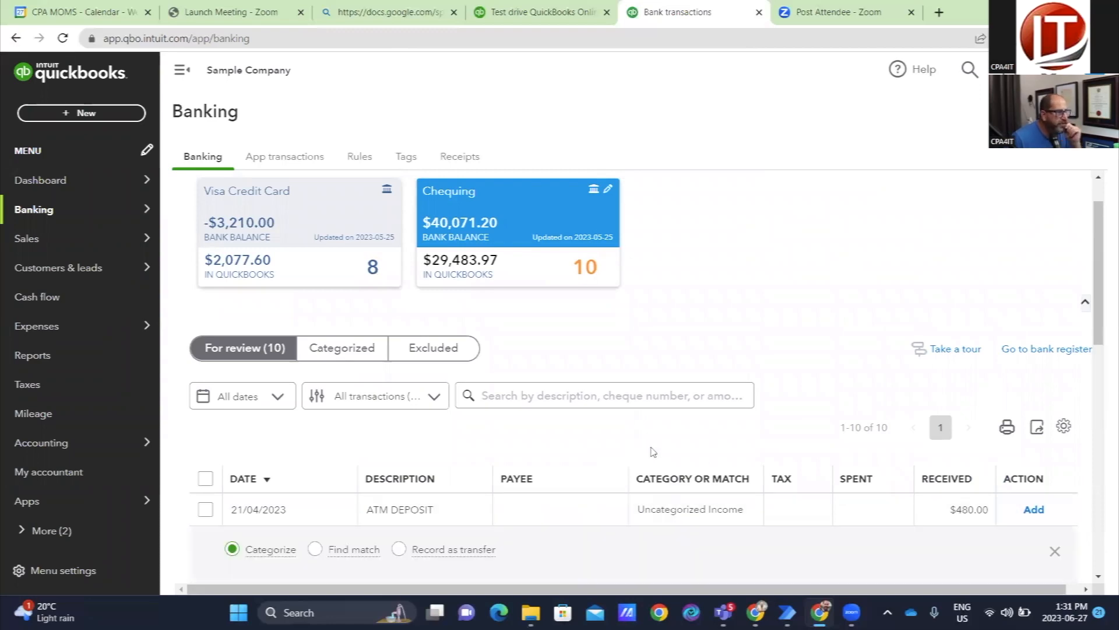
pyautogui.scroll(-3, 653, 456)
pyautogui.scroll(-2, 587, 437)
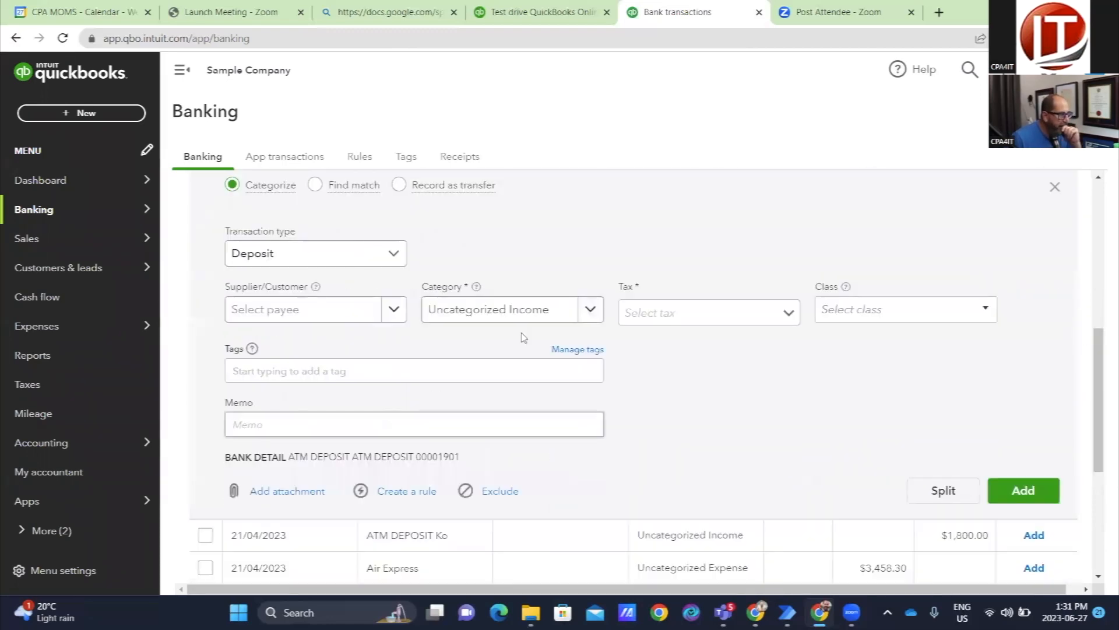
pyautogui.click(591, 313)
pyautogui.click(565, 351)
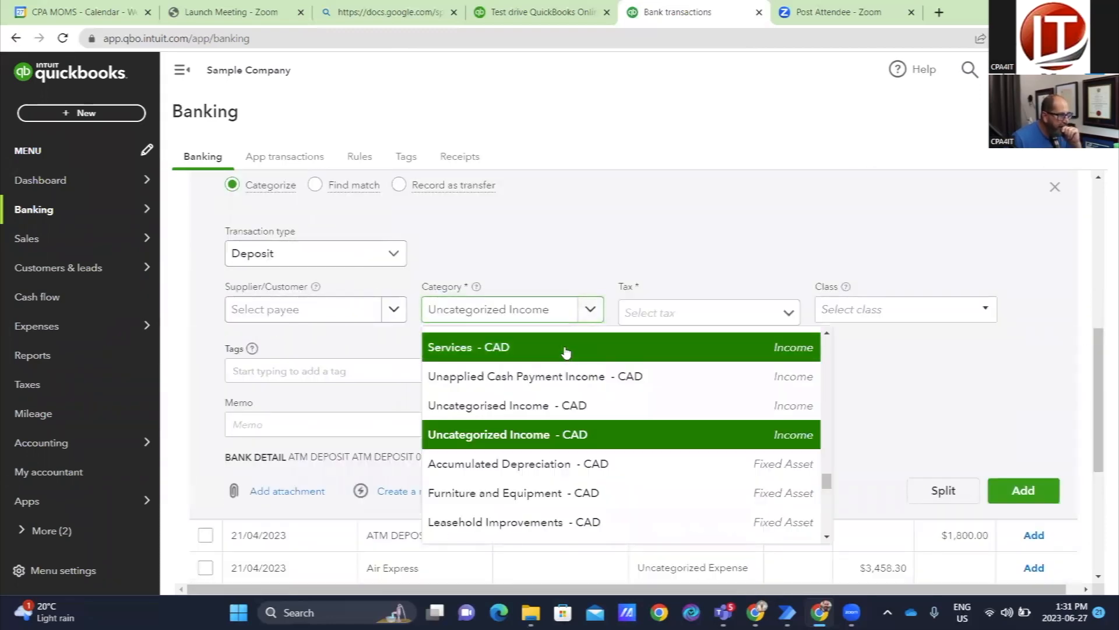
# - Set the tax of the $480.00 ATM DEPOSIT transaction dated 21/04/2023 to HST ON (13% Sales)
pyautogui.click(781, 325)
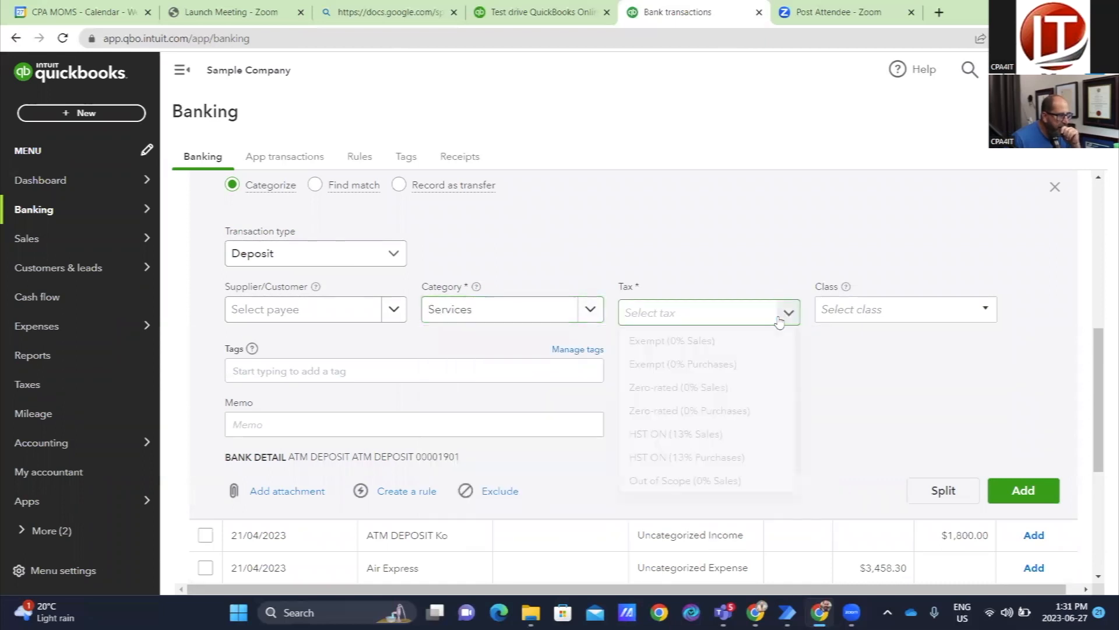
pyautogui.click(1055, 191)
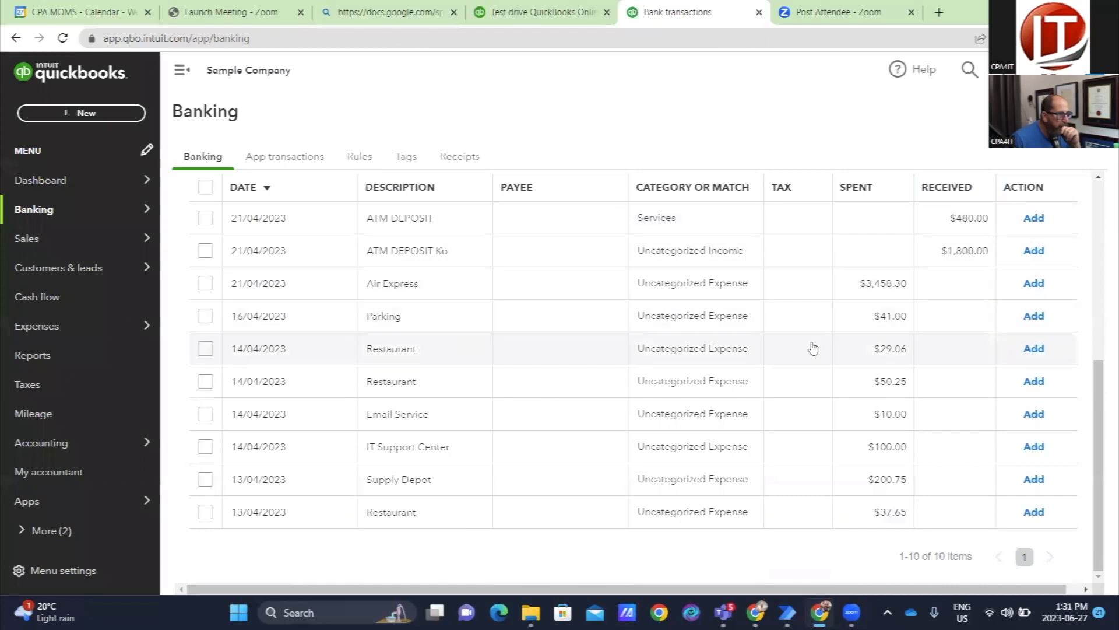
pyautogui.scroll(4, 813, 348)
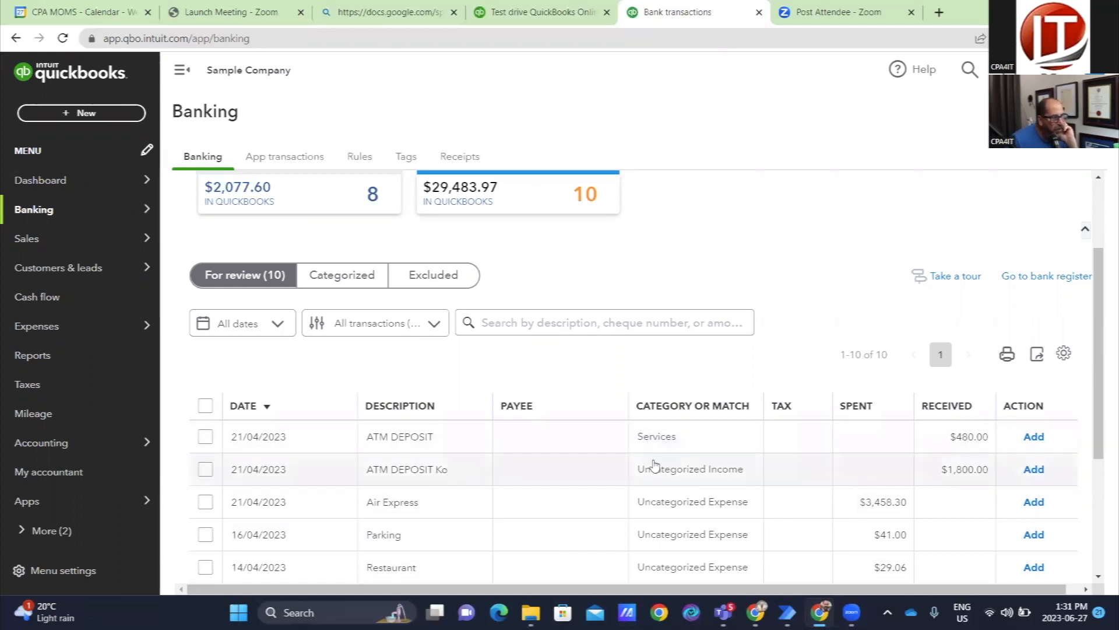
pyautogui.click(723, 445)
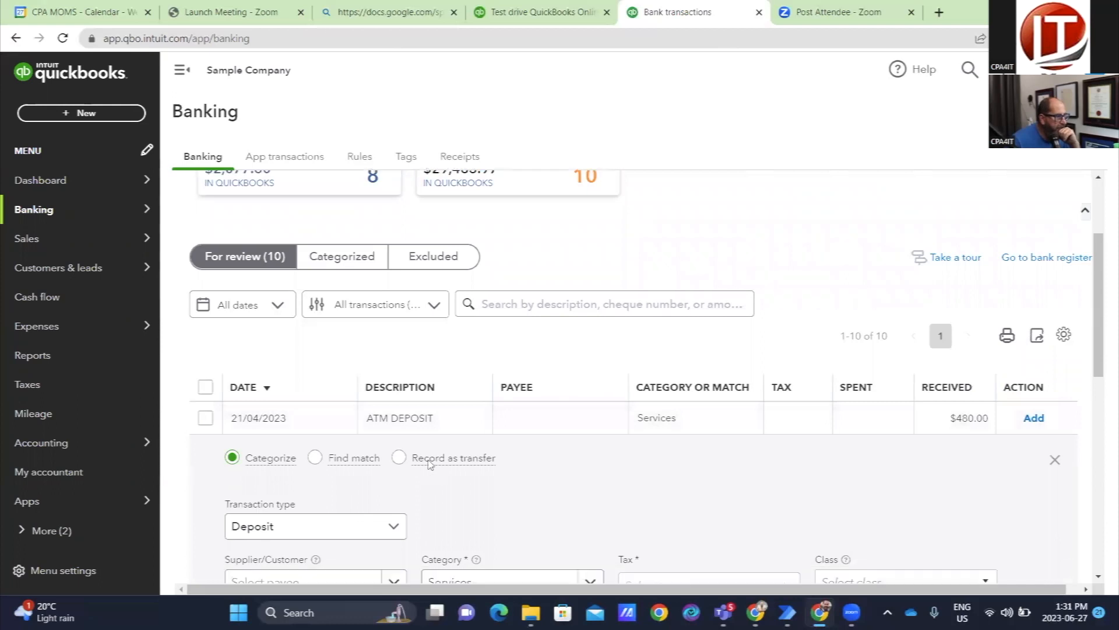
pyautogui.scroll(-4, 430, 465)
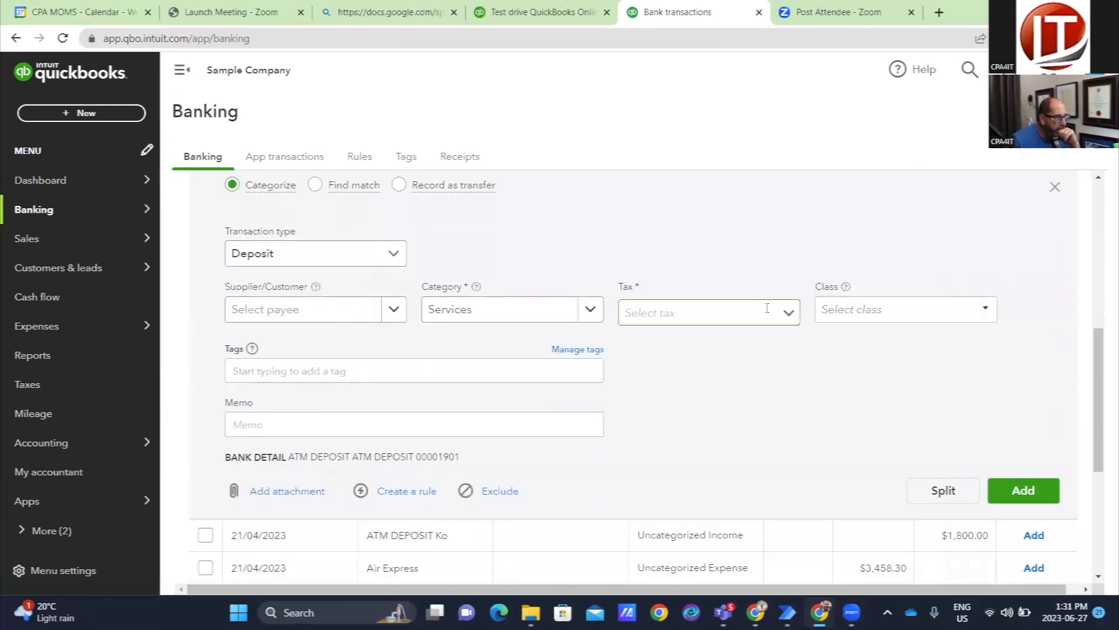
pyautogui.click(788, 324)
pyautogui.click(788, 313)
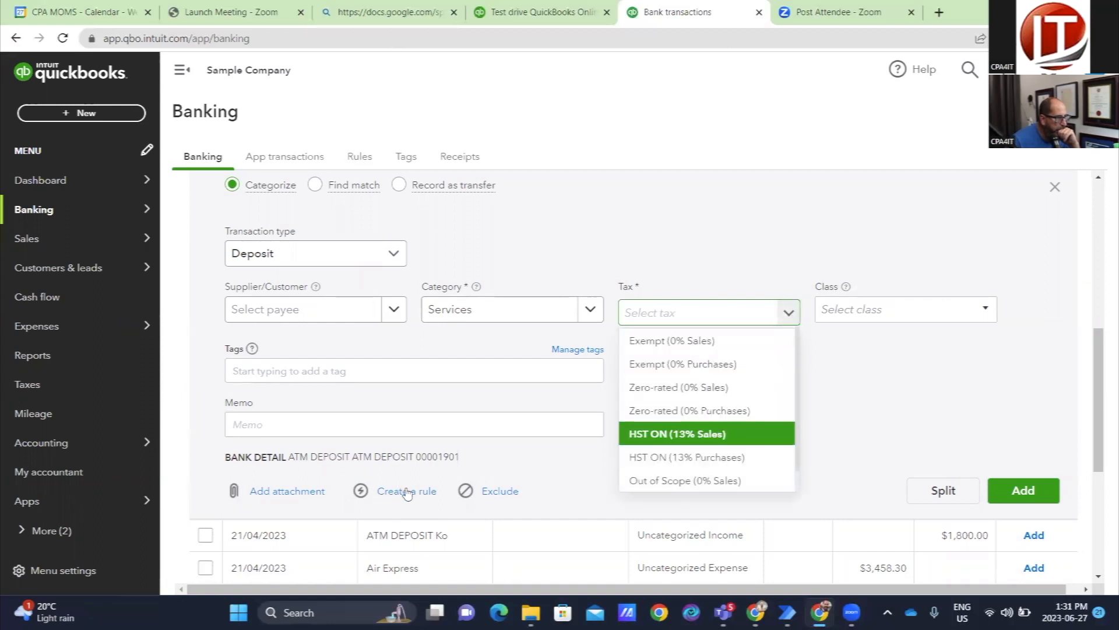
pyautogui.click(695, 434)
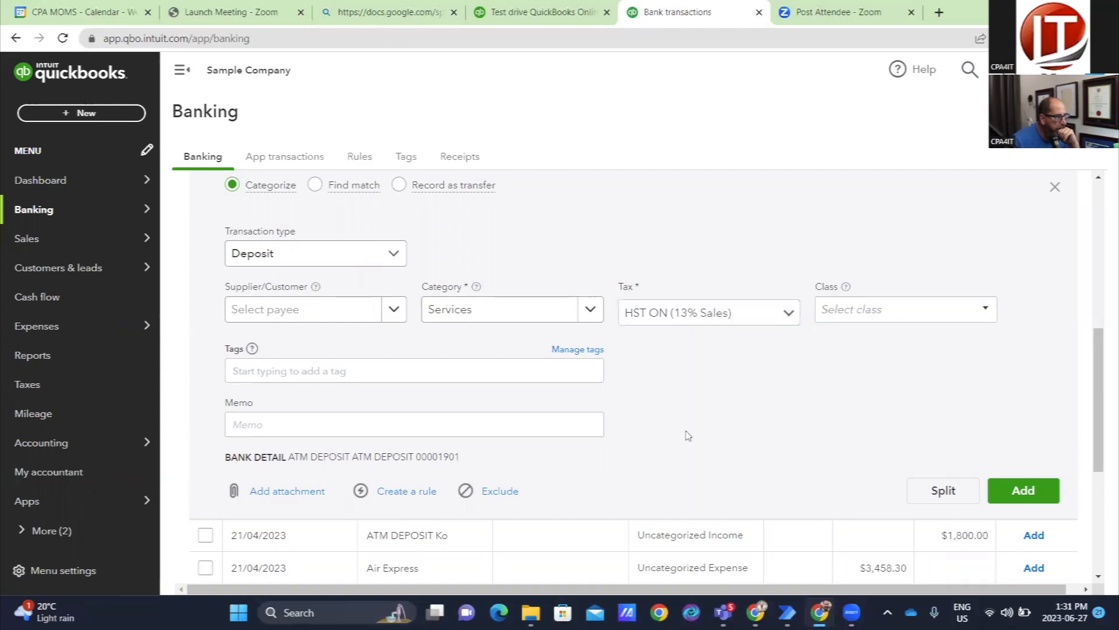
# - Start a bank rule from the $480.00 ATM deposit, name it "bank deposits" and apply it to all bank accounts
pyautogui.click(401, 494)
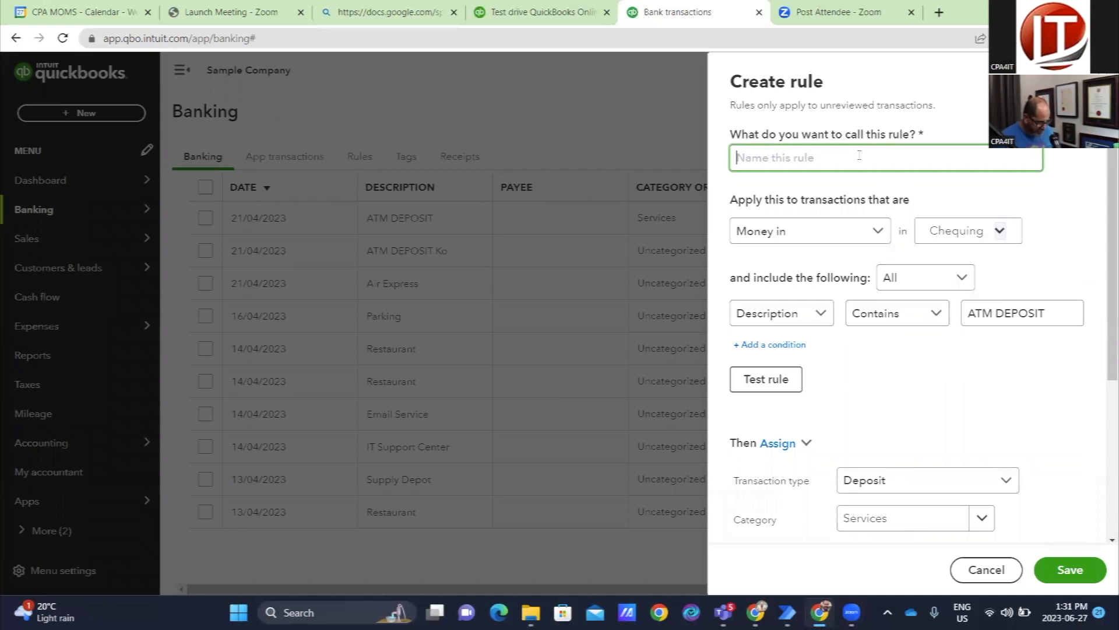
pyautogui.write('bank deposti')
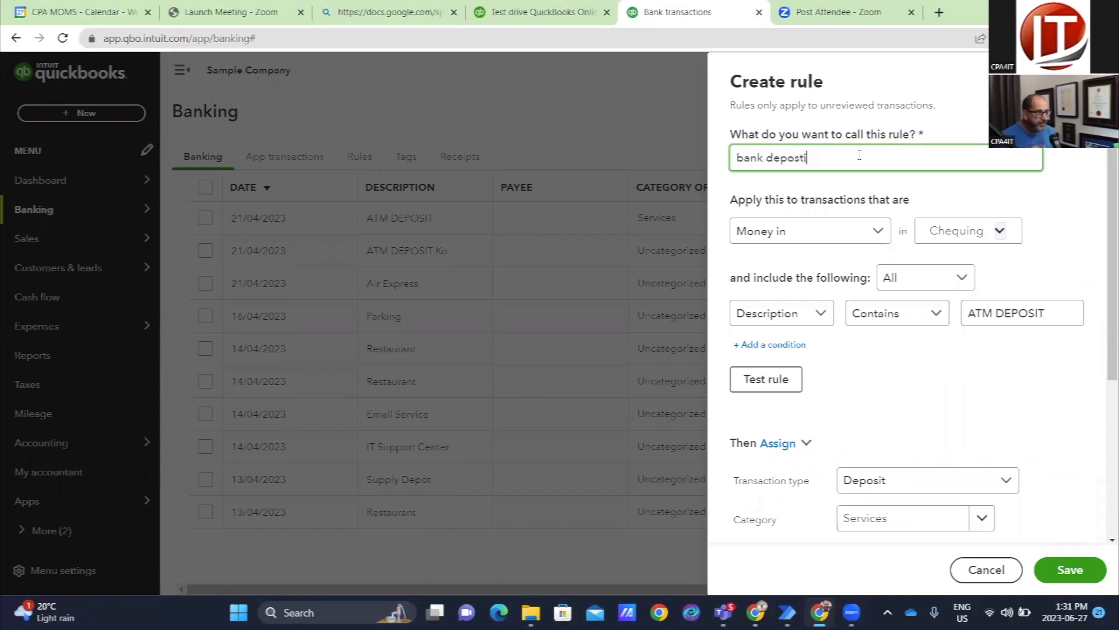
pyautogui.press('BackSpace')
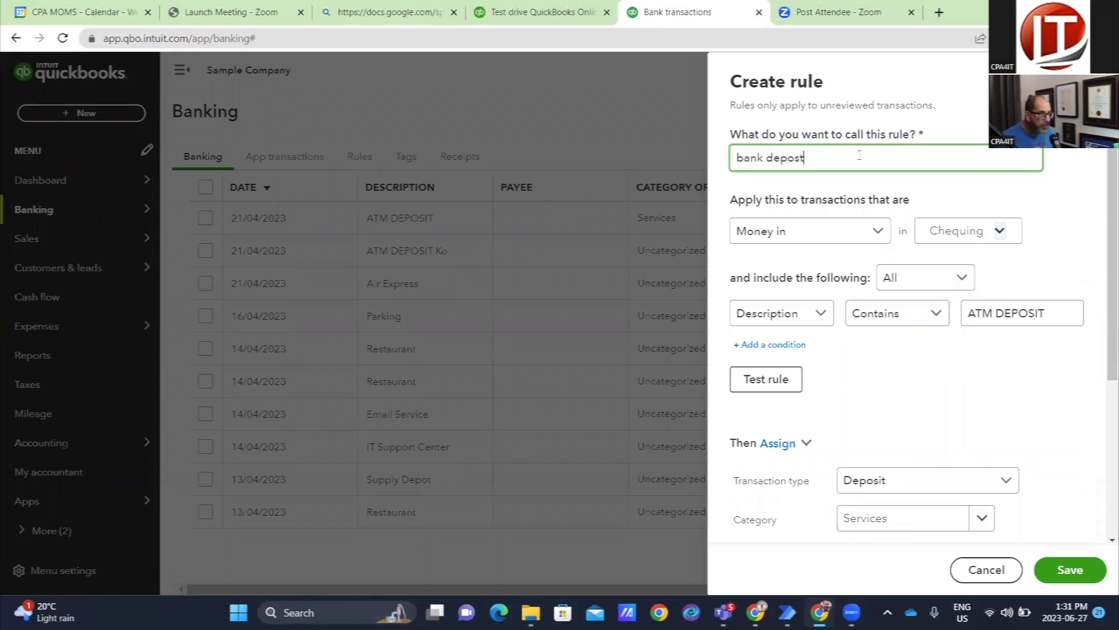
pyautogui.write('its')
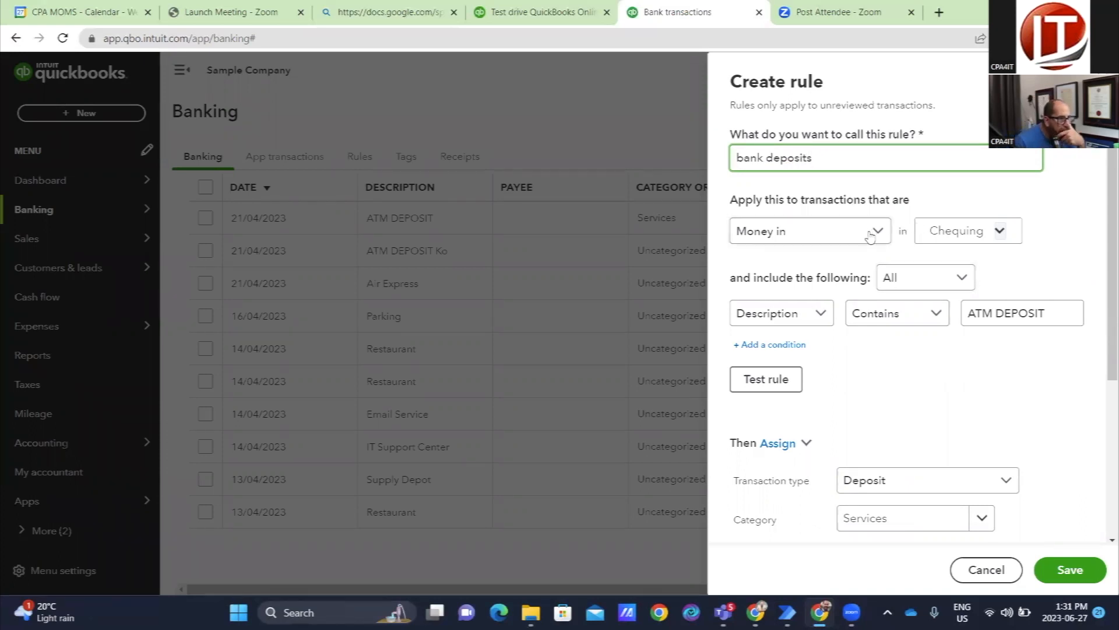
pyautogui.click(999, 231)
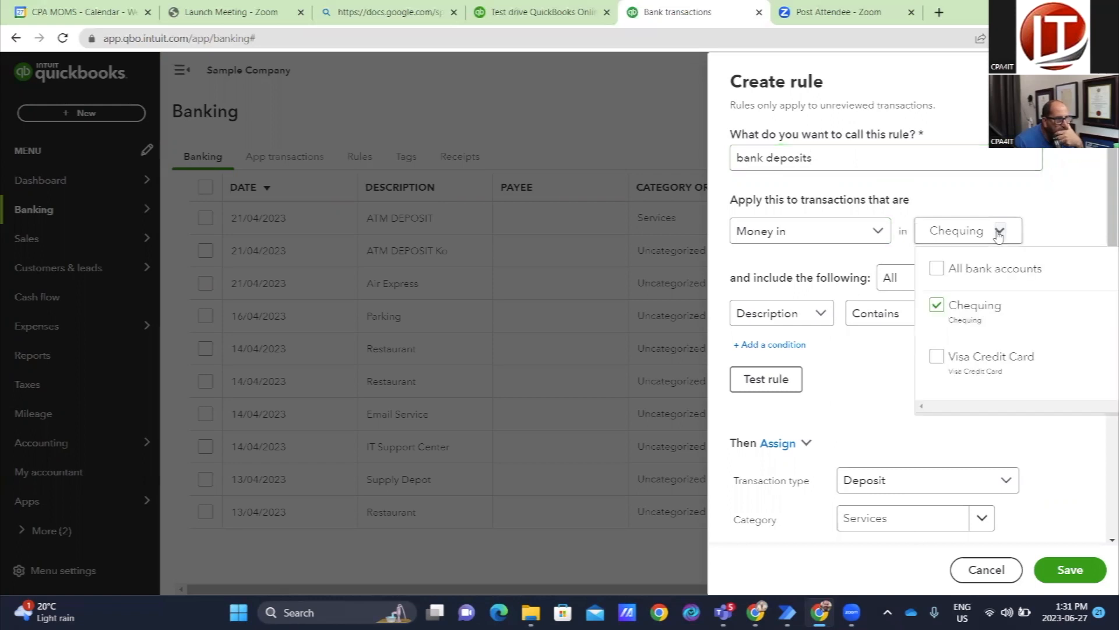
pyautogui.click(936, 269)
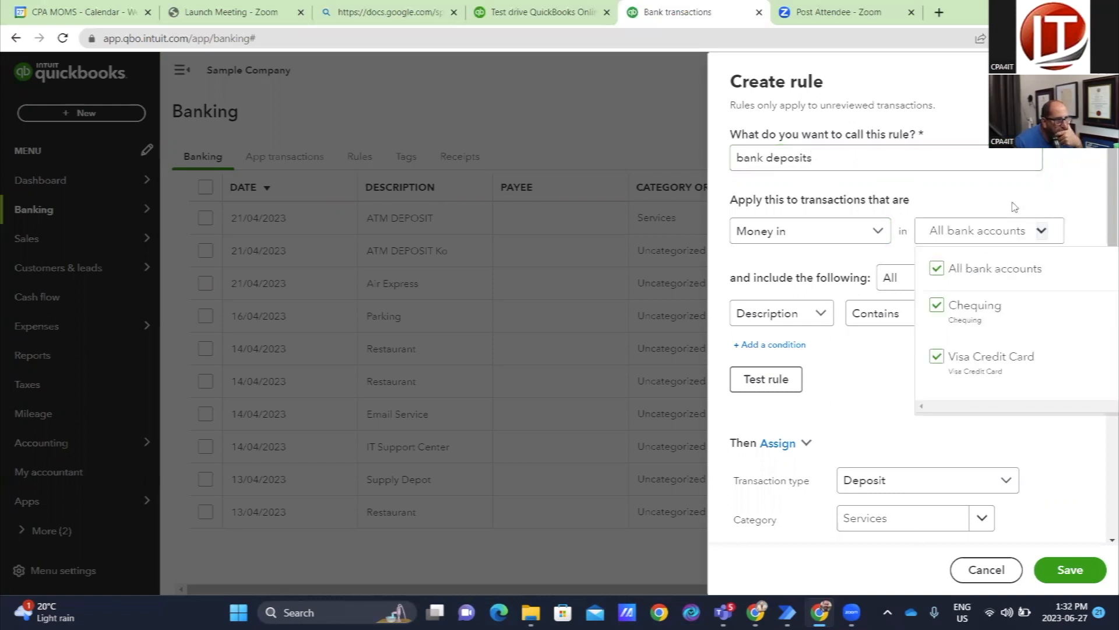
pyautogui.click(1065, 205)
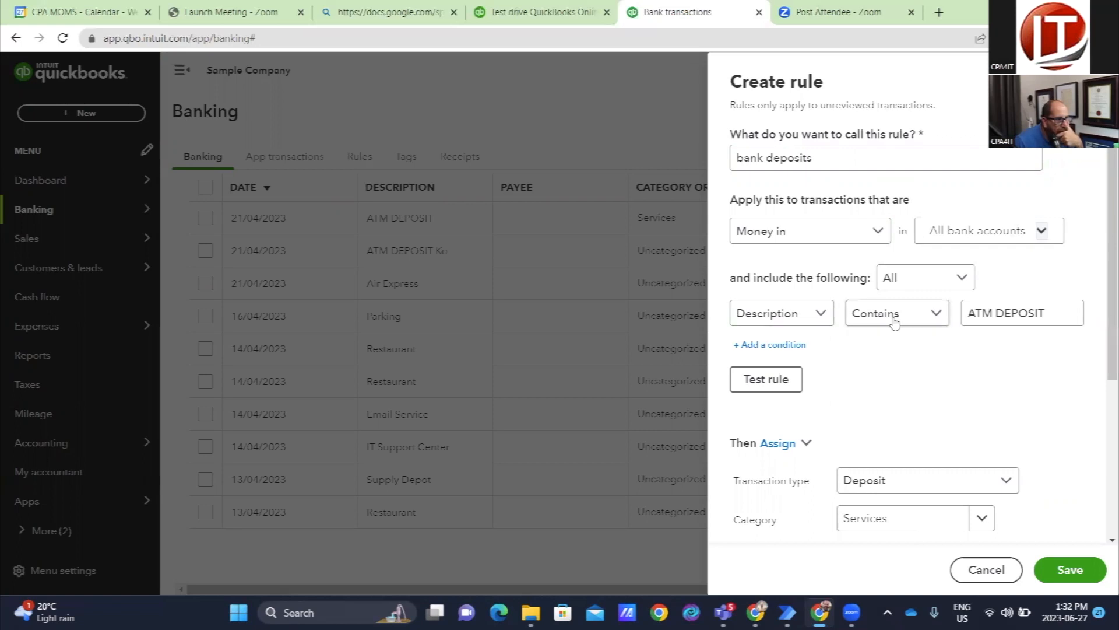
# - Shorten the rule's condition so that the description contains only DEPOSIT
pyautogui.click(996, 315)
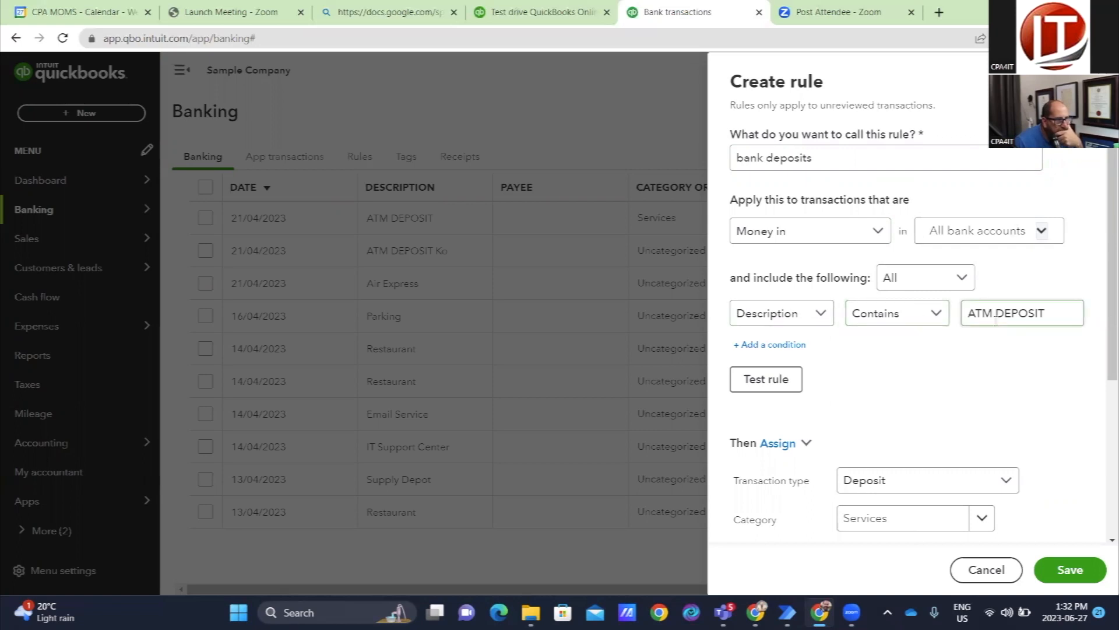
pyautogui.tripleClick(997, 316)
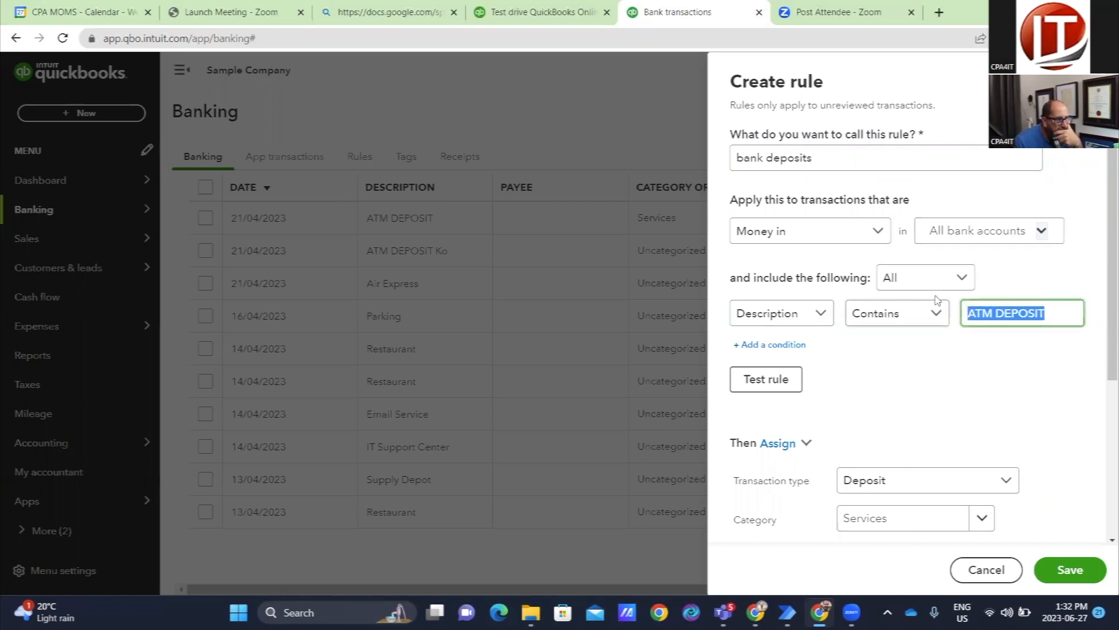
pyautogui.click(996, 315)
pyautogui.press('BackSpace')
pyautogui.press('BackSpace')
pyautogui.press('BackSpace')
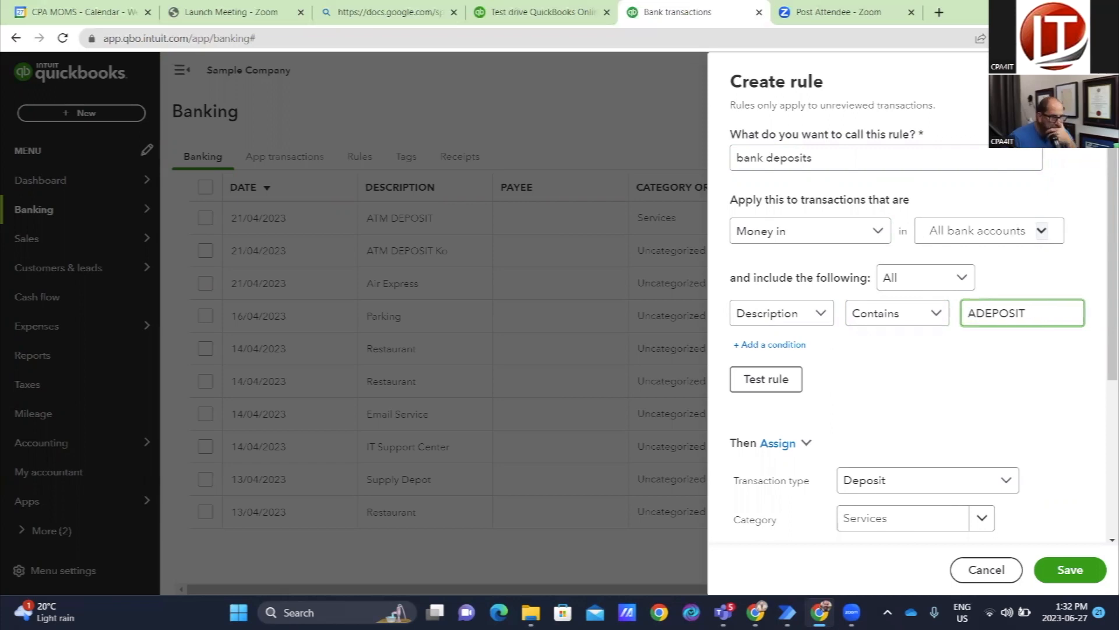
pyautogui.press('BackSpace')
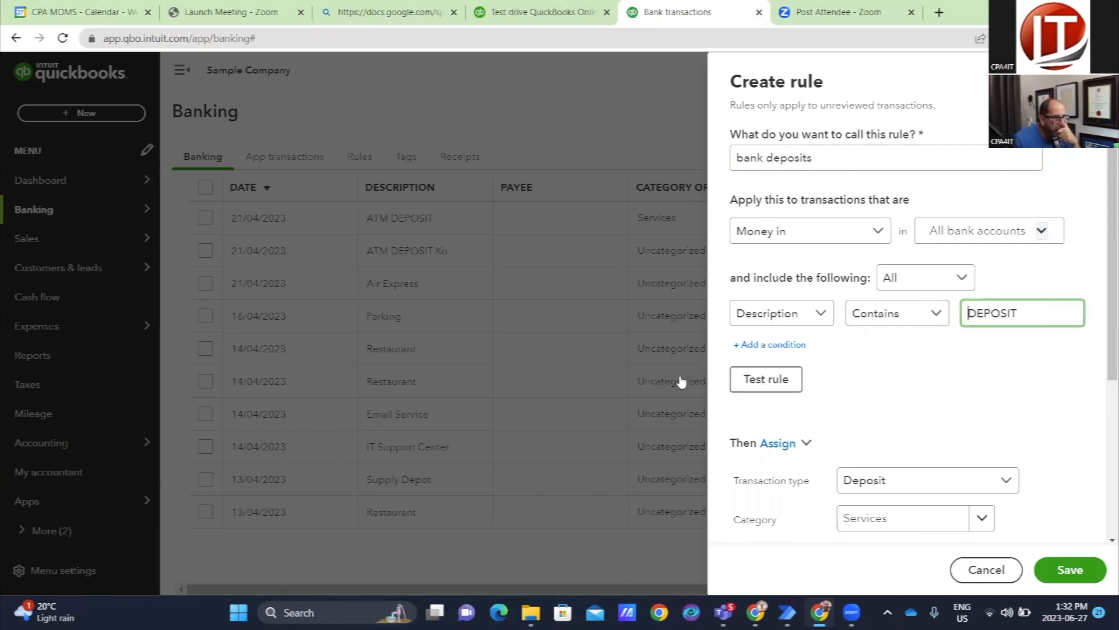
# - Check the rule's assigned category and tax, turn off Auto-add and save the rule
pyautogui.scroll(-2, 939, 404)
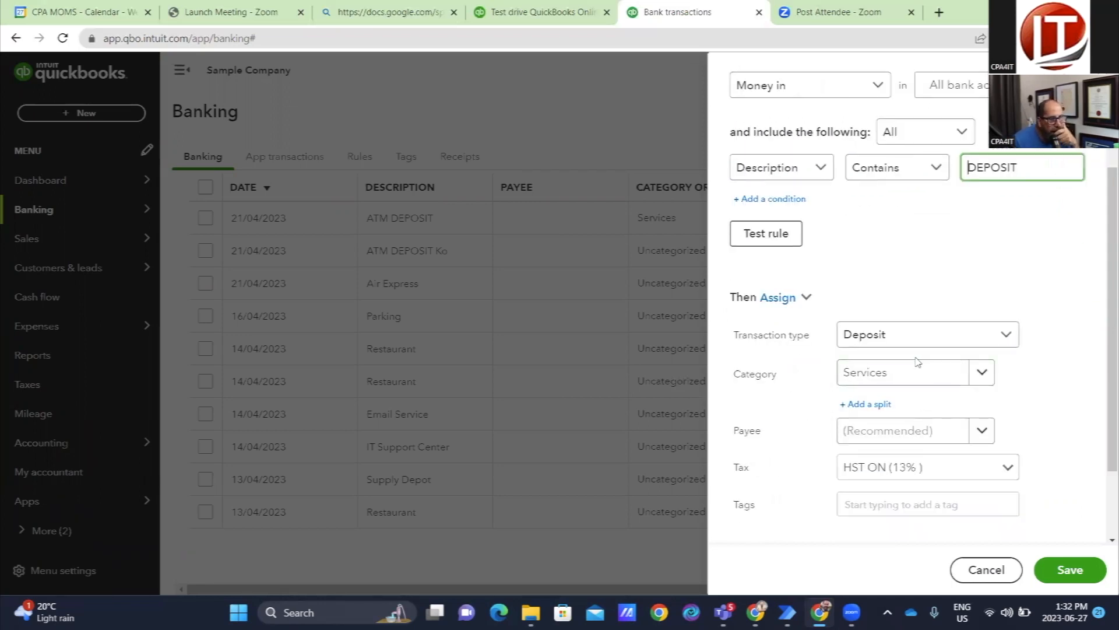
pyautogui.scroll(-2, 914, 368)
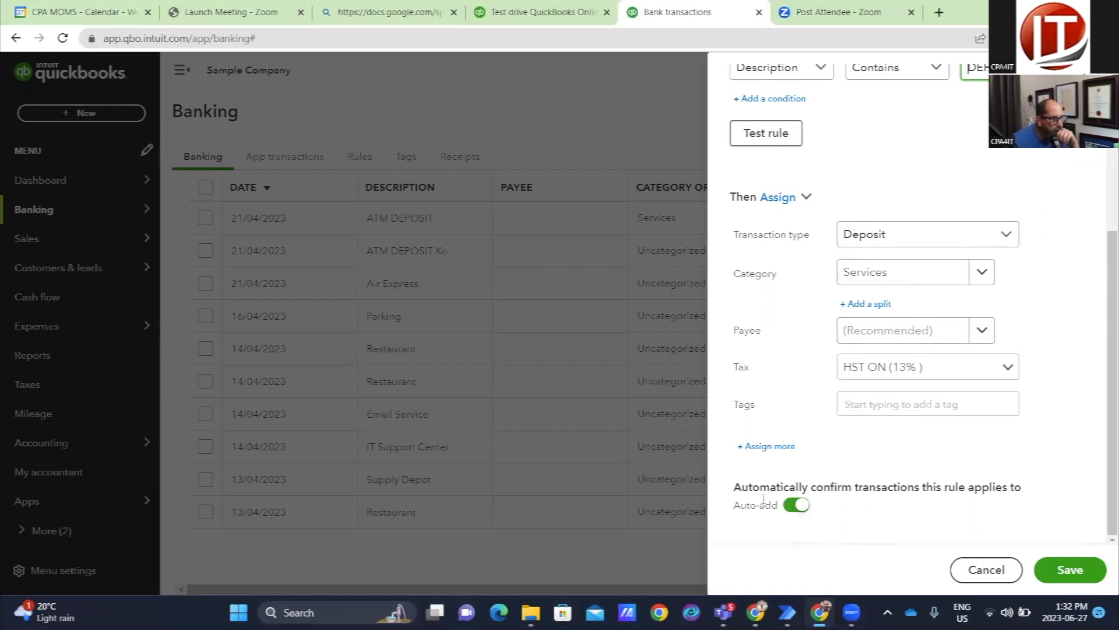
pyautogui.click(794, 506)
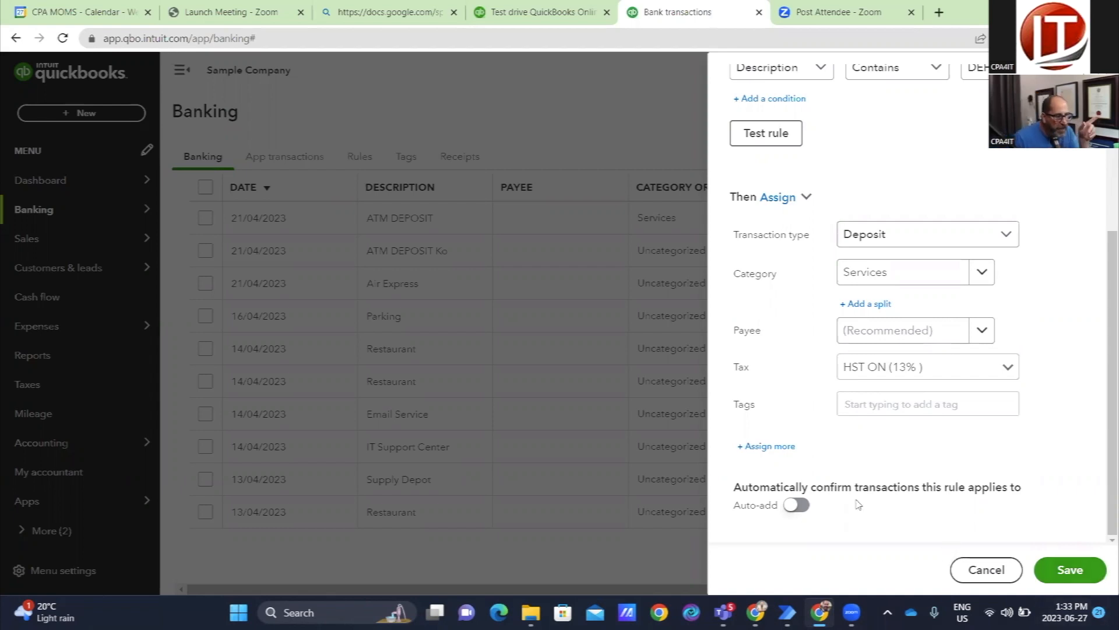
pyautogui.click(1088, 574)
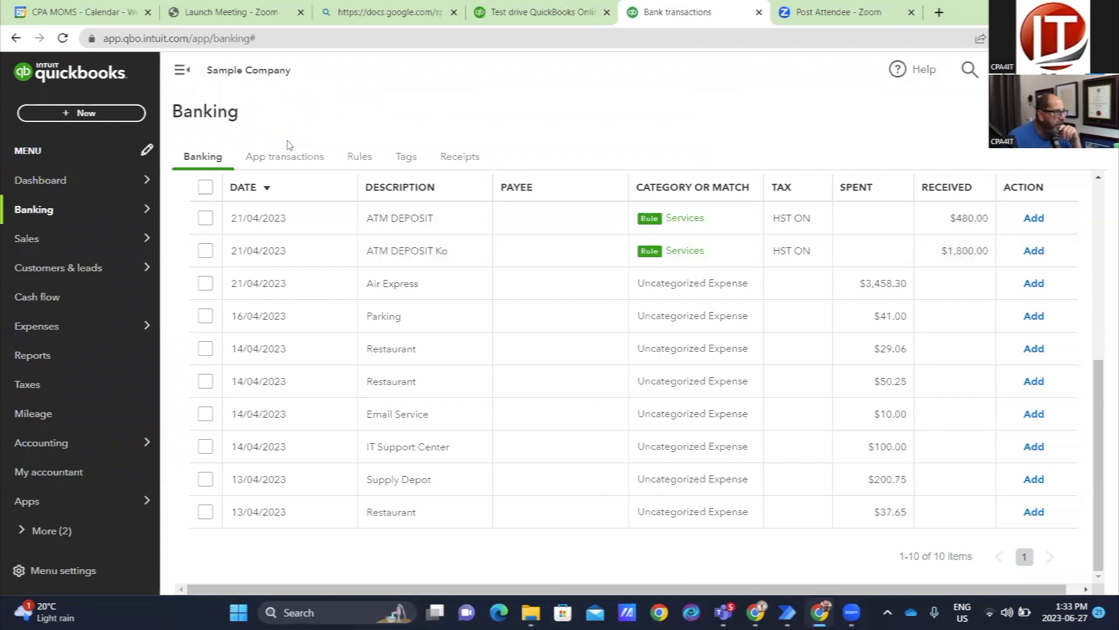
# - Accept the two rule-categorized ATM deposits dated 21/04/2023, for $480.00 and $1,800.00
pyautogui.click(207, 219)
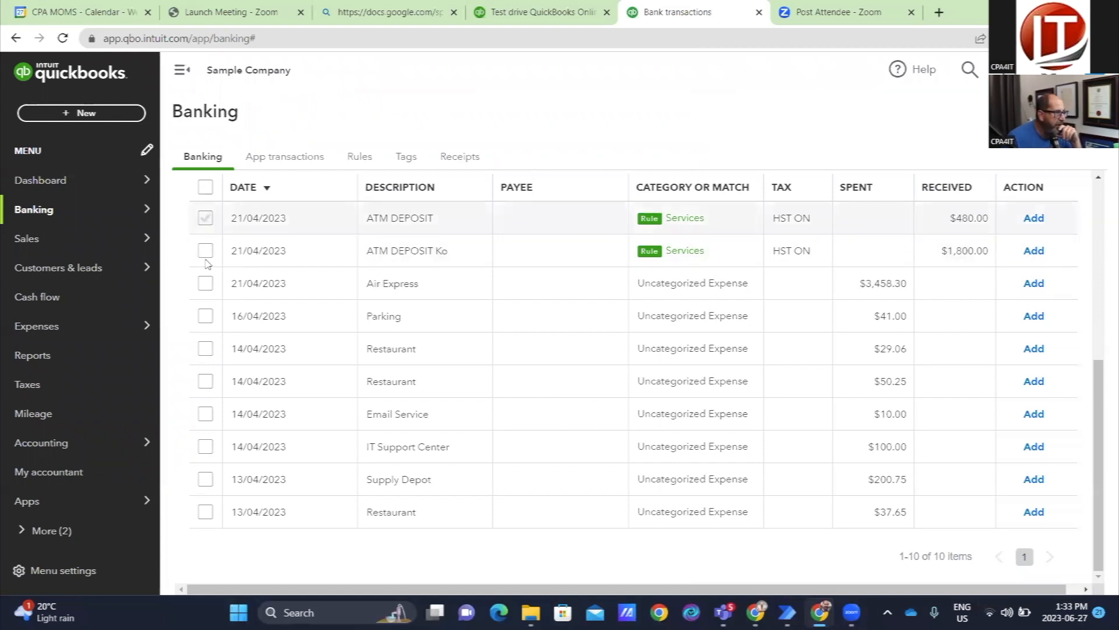
pyautogui.click(206, 252)
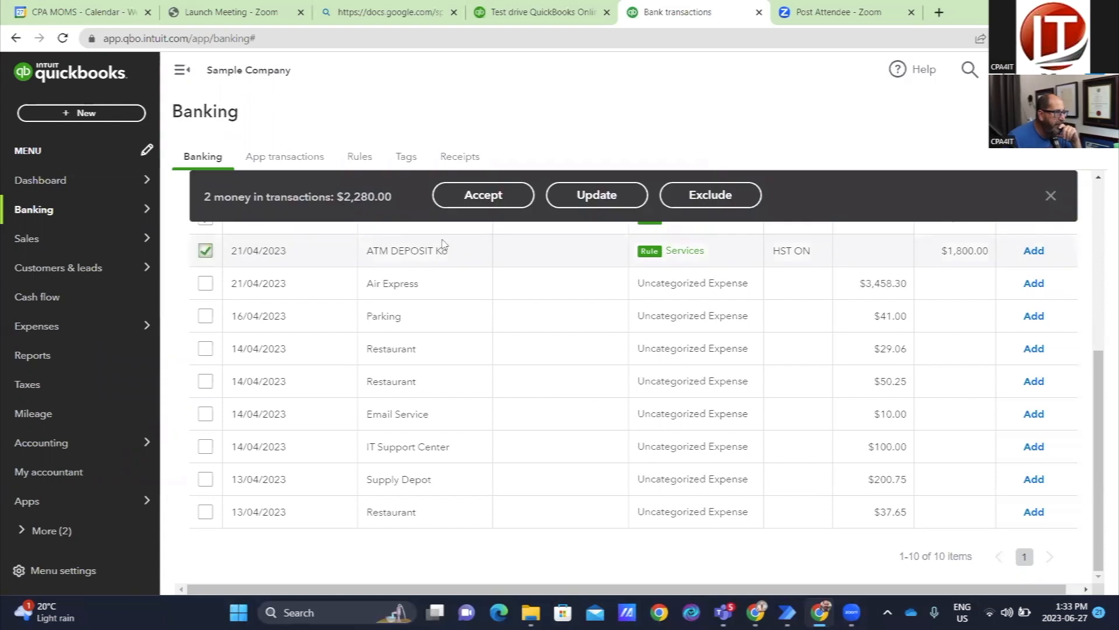
pyautogui.click(497, 200)
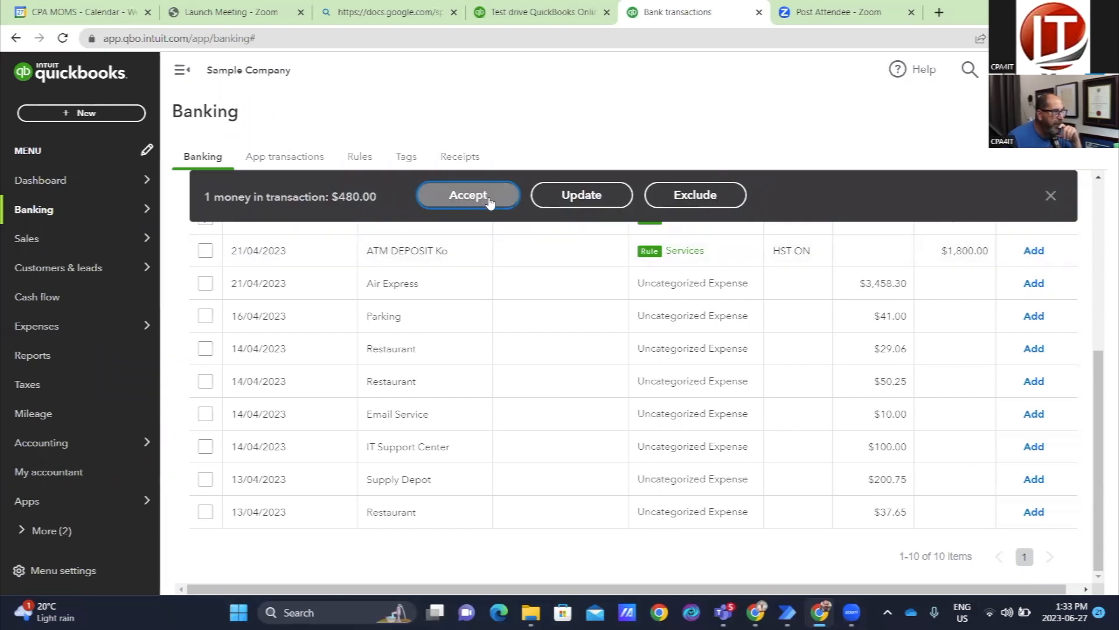
pyautogui.click(490, 203)
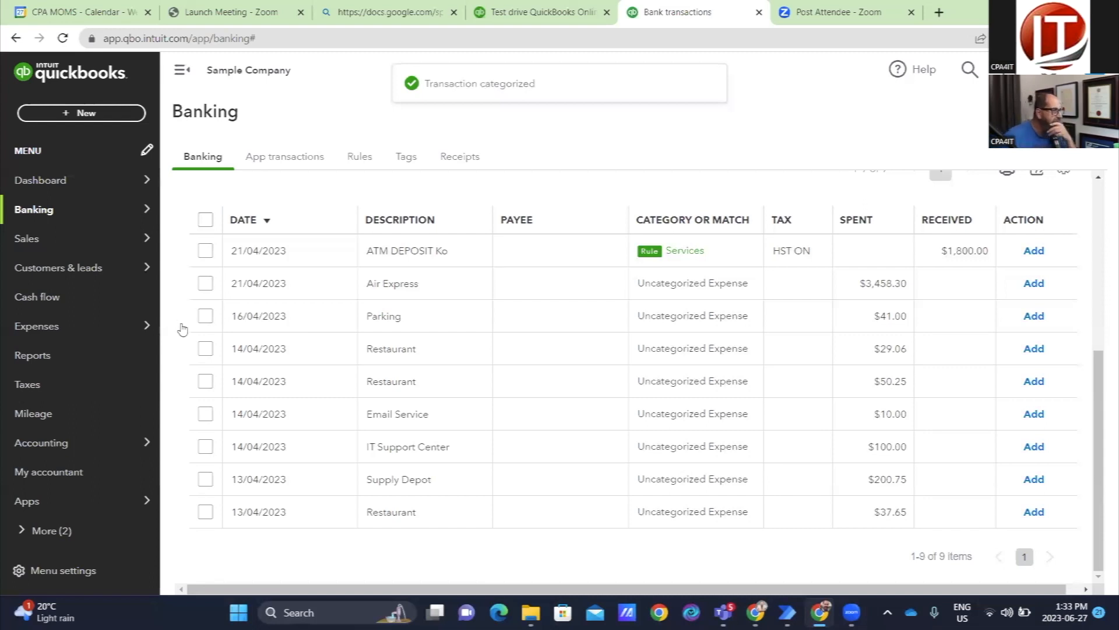
pyautogui.click(205, 251)
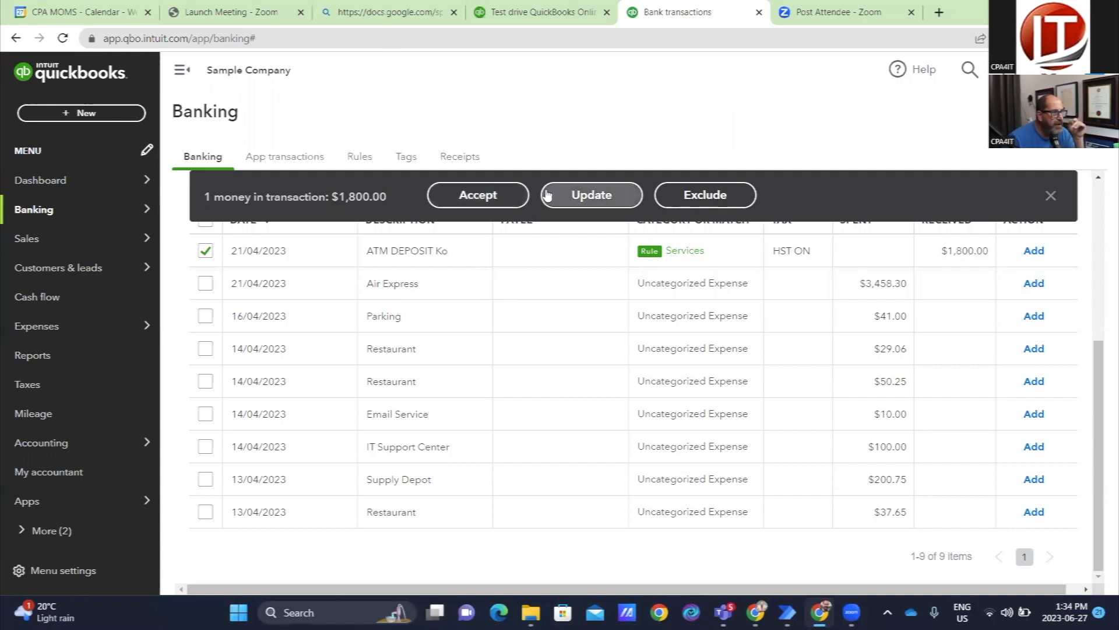
pyautogui.click(479, 204)
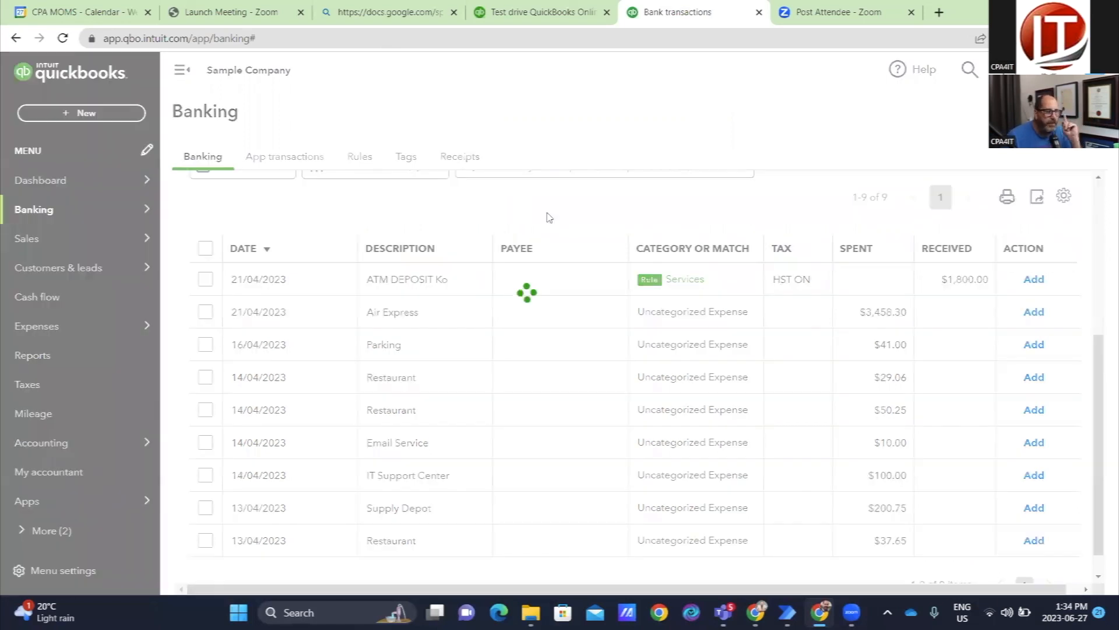
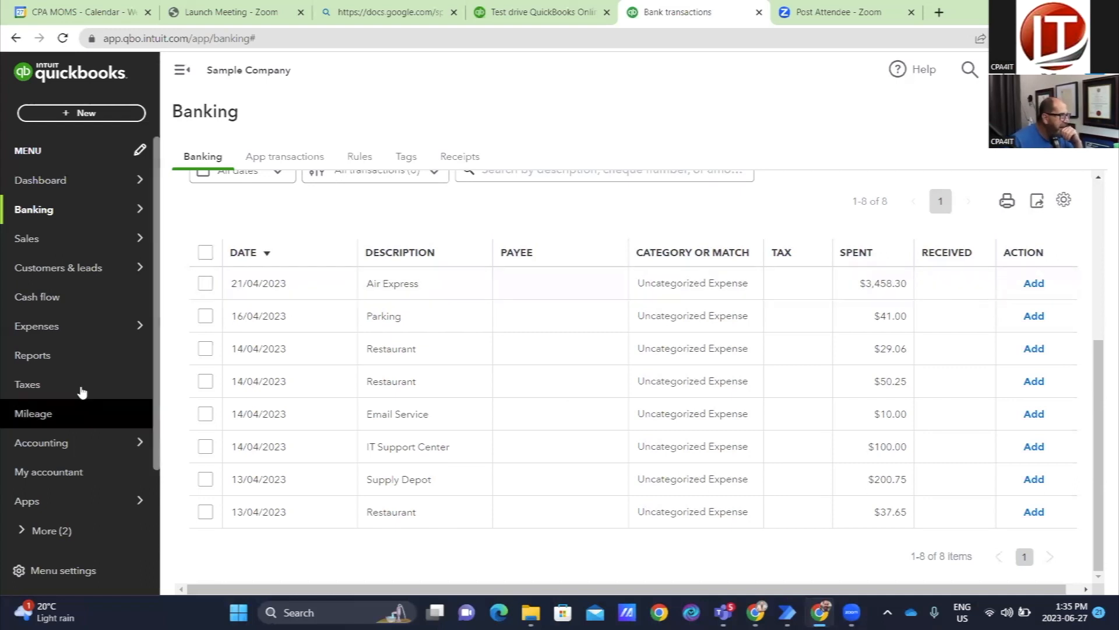
# - Go to the expense transactions list and start a new expense
pyautogui.moveTo(40, 329)
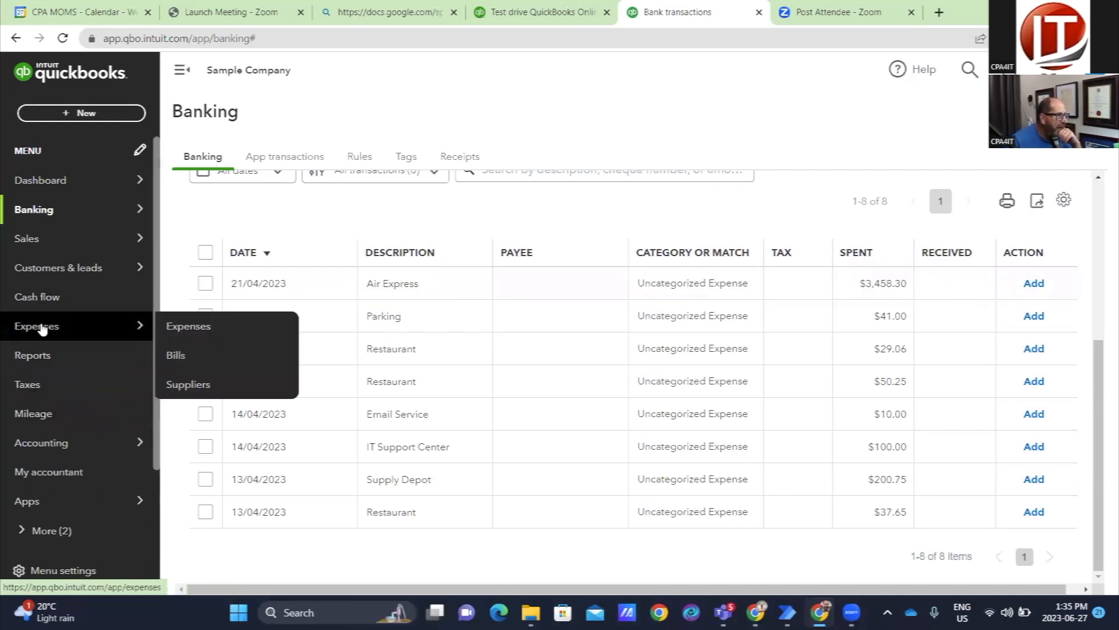
pyautogui.click(185, 327)
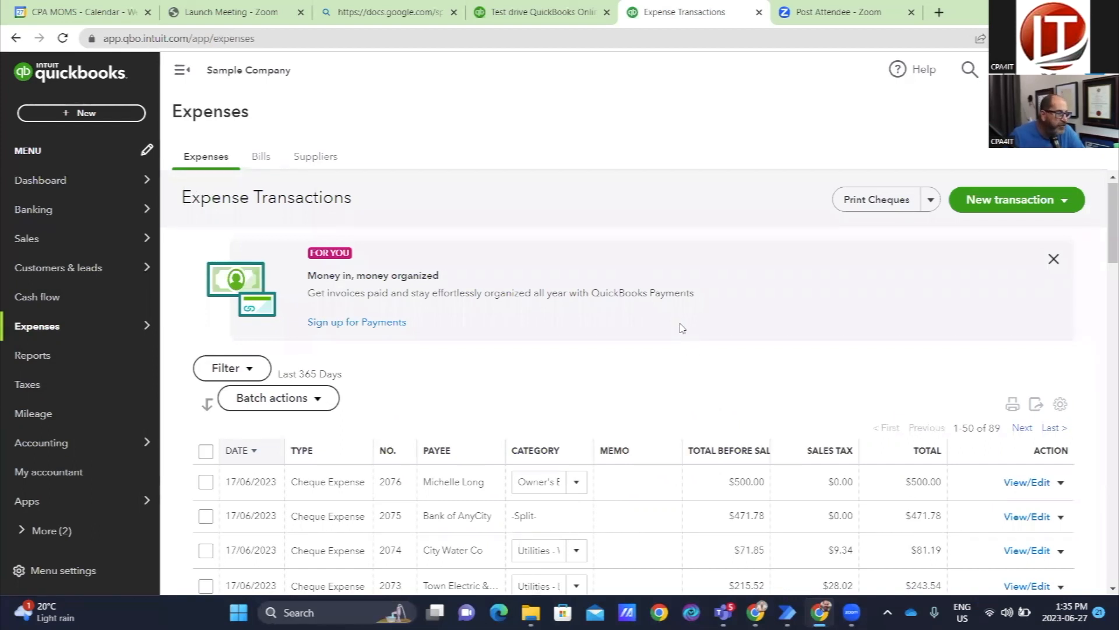
pyautogui.scroll(-3, 670, 344)
pyautogui.scroll(3, 659, 361)
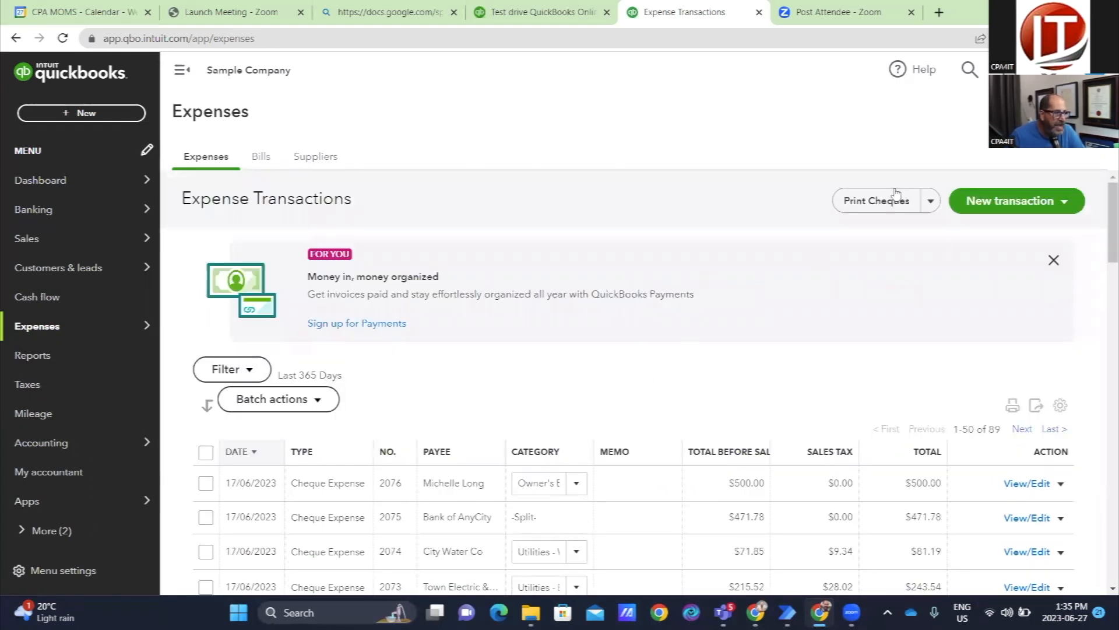
pyautogui.click(981, 201)
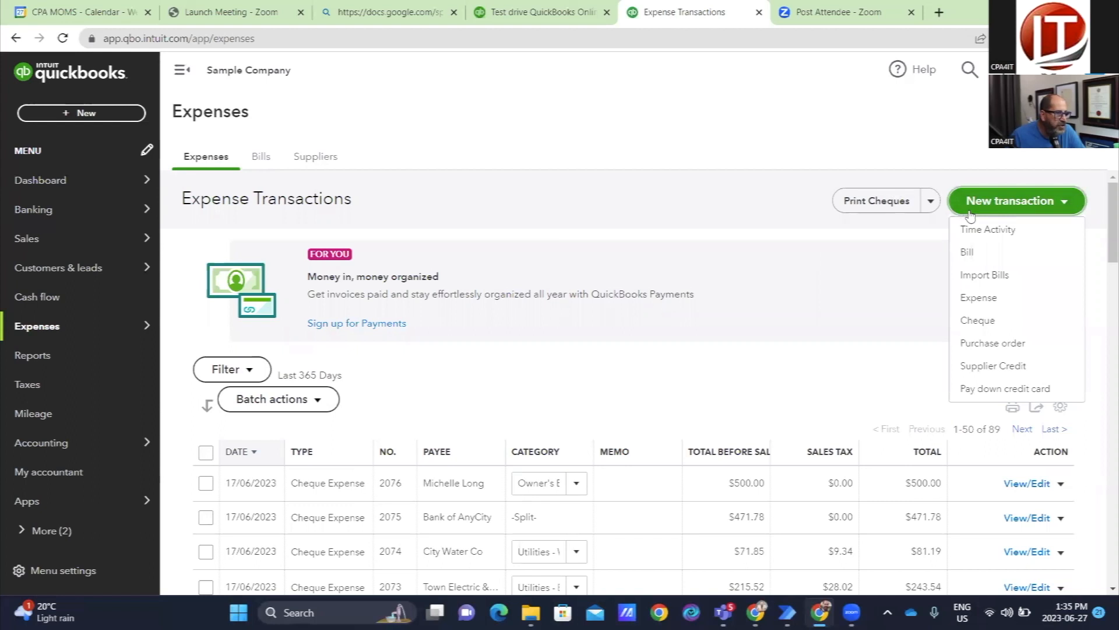
pyautogui.click(987, 297)
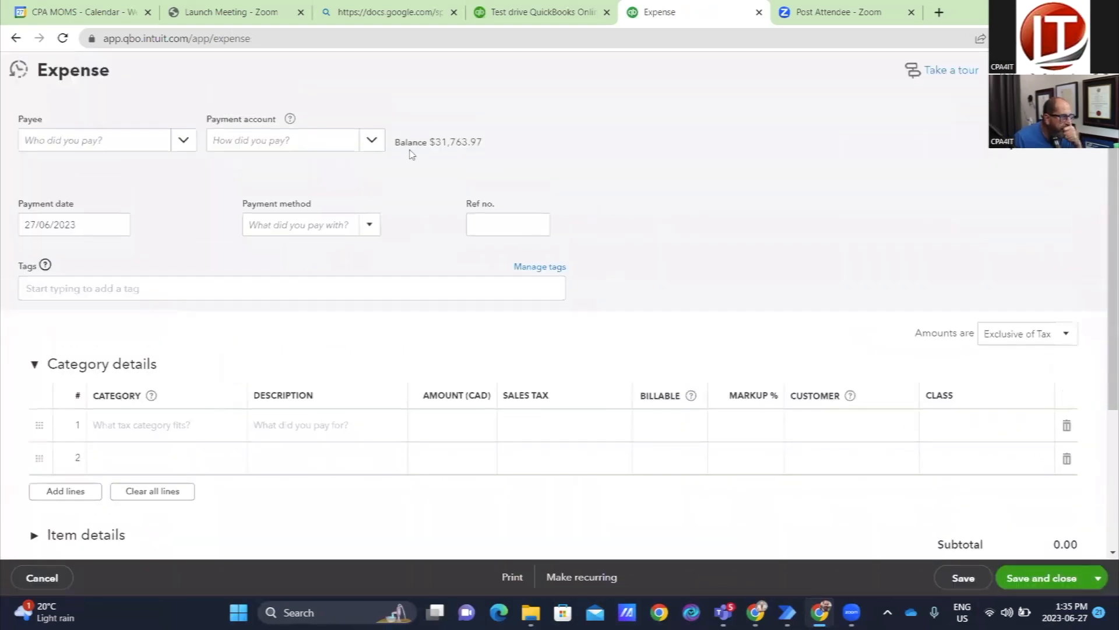
# - Set the new expense's payment account to Chequing, view the other available payment accounts and close the expense without saving
pyautogui.click(372, 142)
pyautogui.click(394, 195)
pyautogui.click(372, 140)
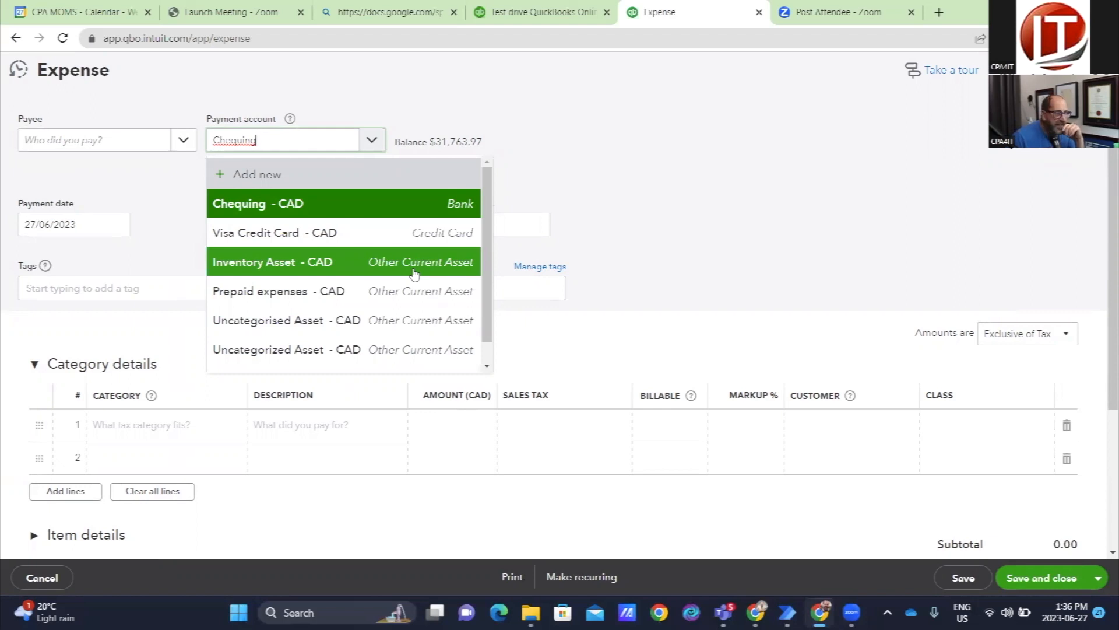
pyautogui.click(646, 153)
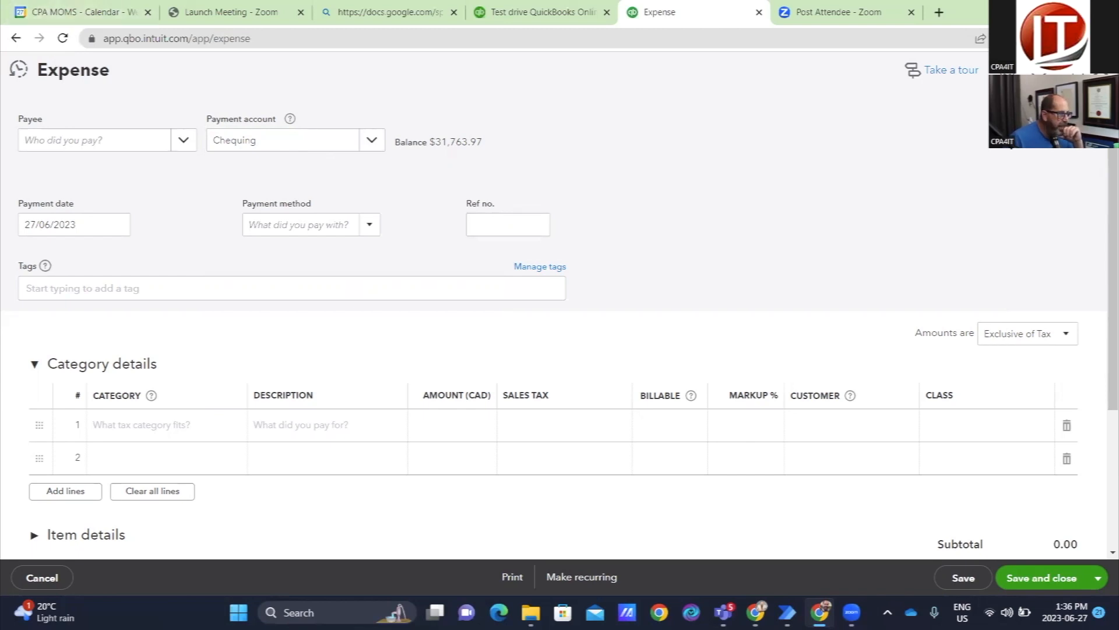
pyautogui.click(1094, 70)
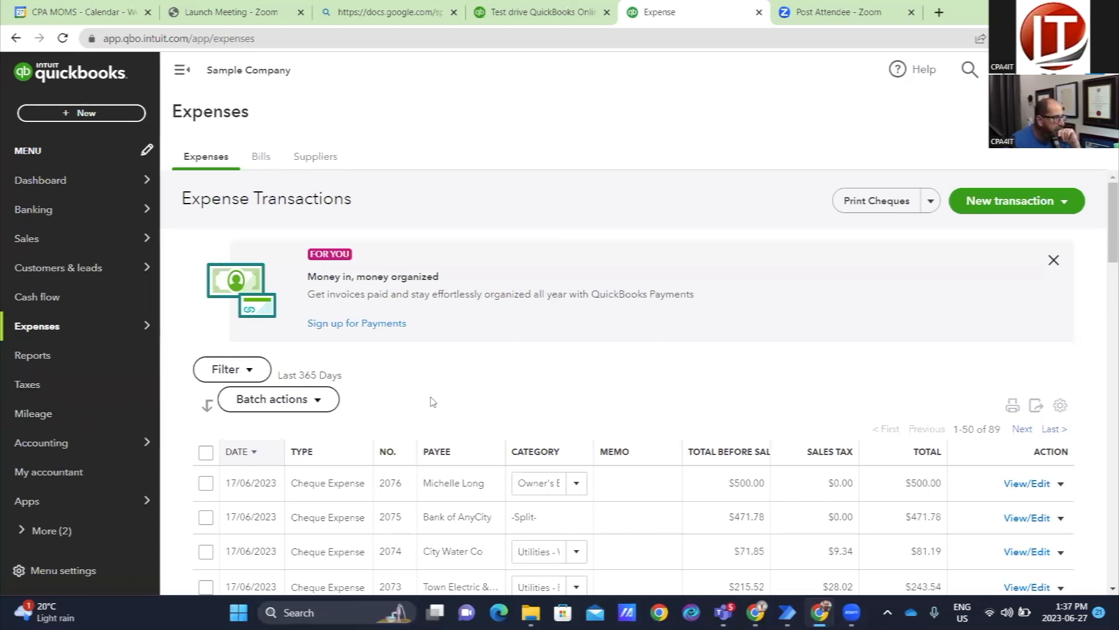
# - Look over the expense transactions list with the side navigation hidden, and restore the navigation
pyautogui.scroll(-3, 437, 402)
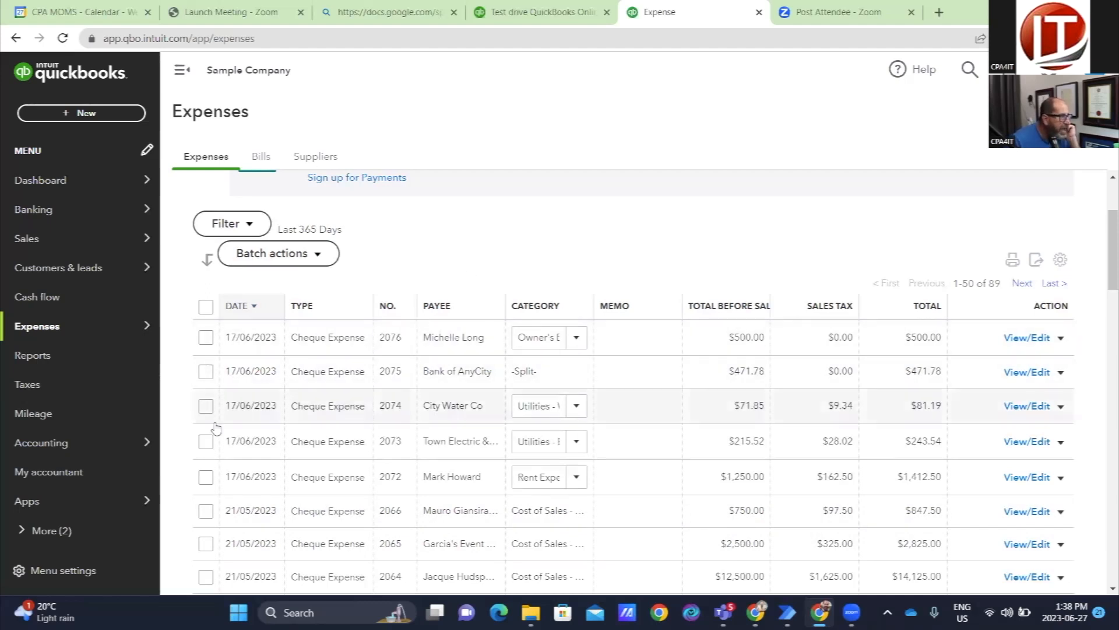
pyautogui.click(181, 70)
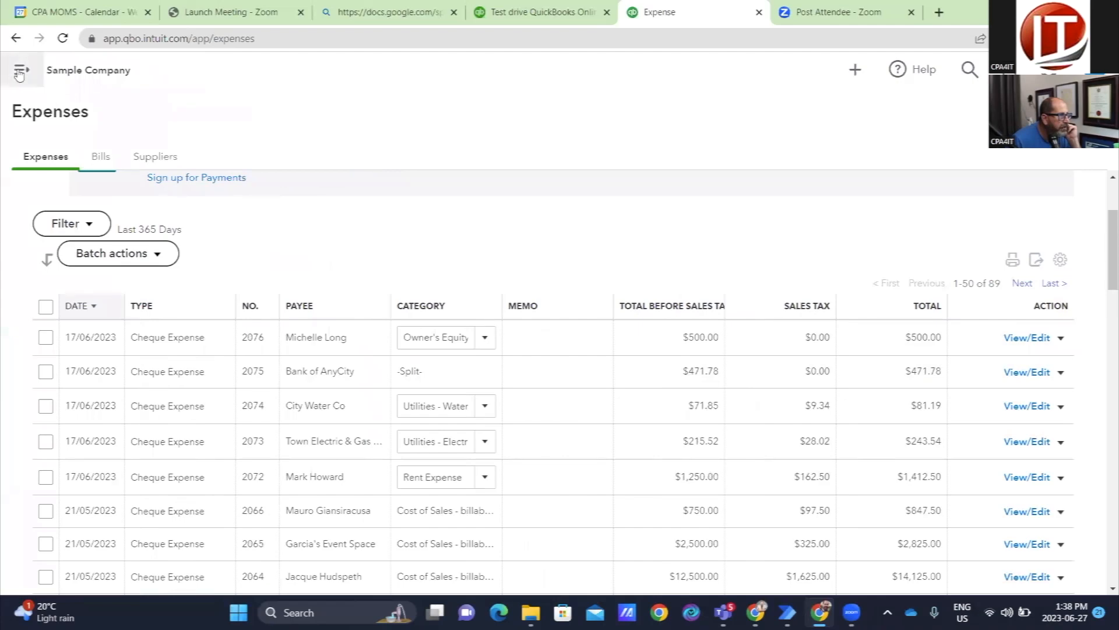
pyautogui.click(21, 70)
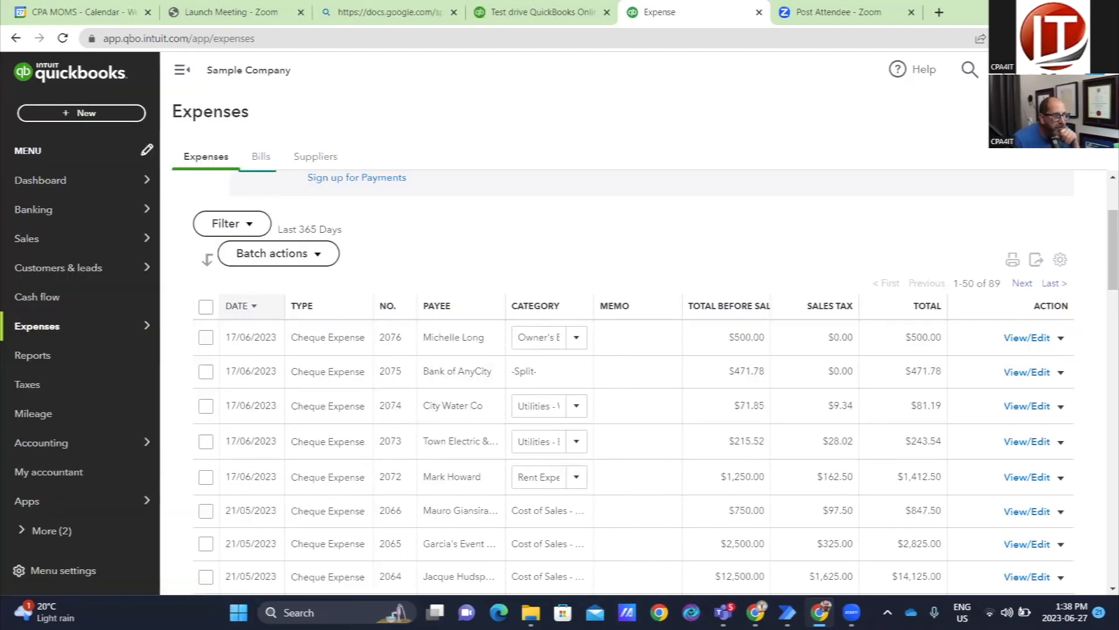
# - View the company settings, lists and tools overview, close it and bring up the Accounting options
pyautogui.click(1054, 70)
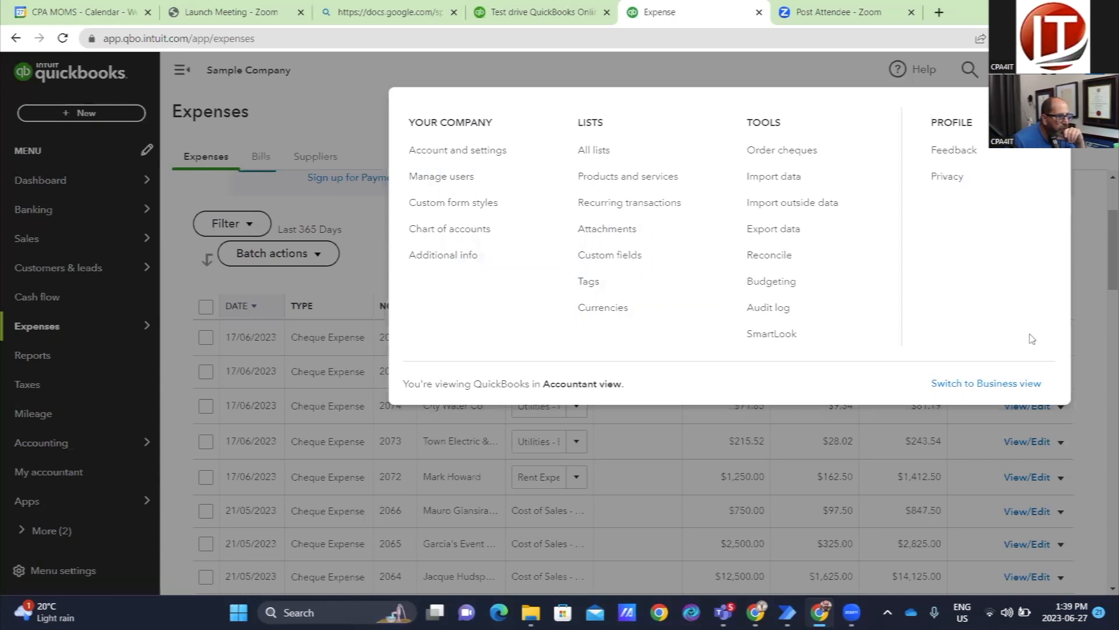
pyautogui.click(667, 68)
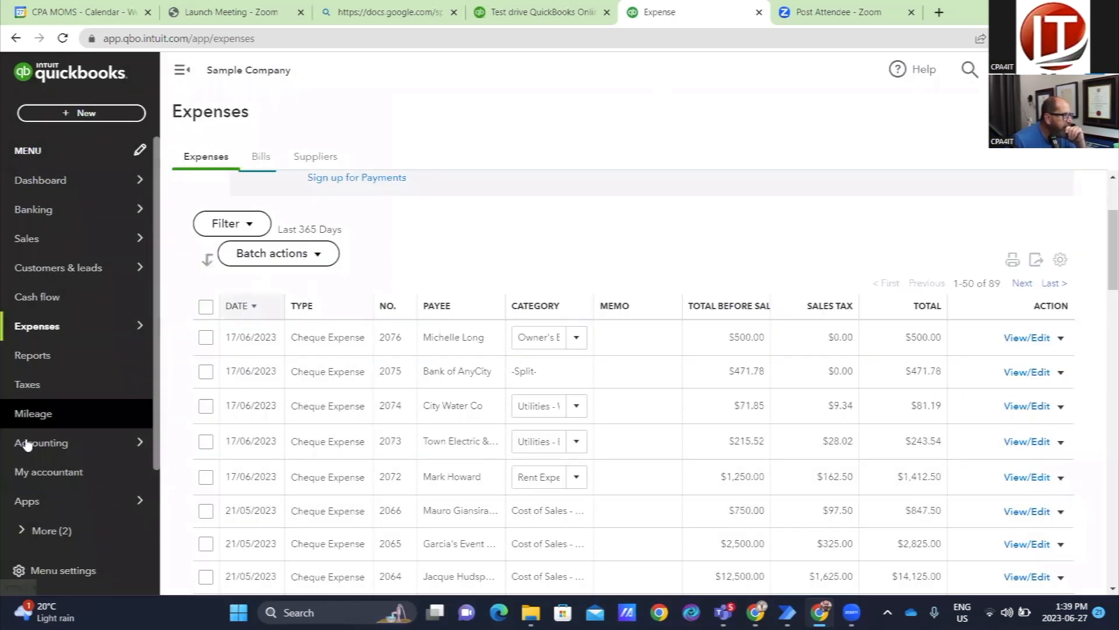
pyautogui.scroll(-2, 78, 452)
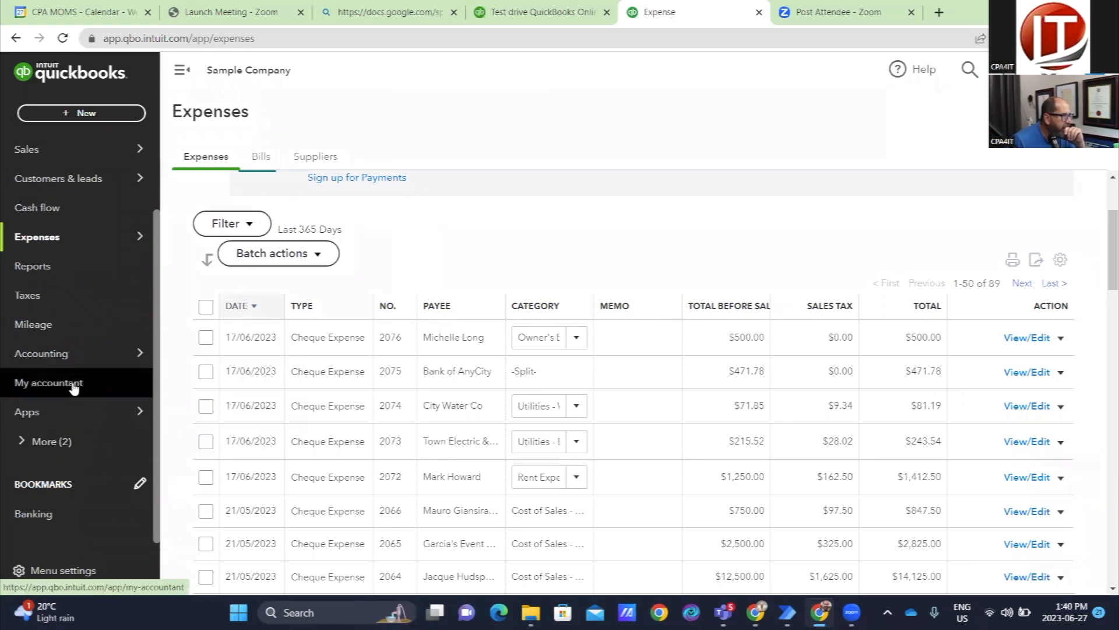
pyautogui.moveTo(68, 363)
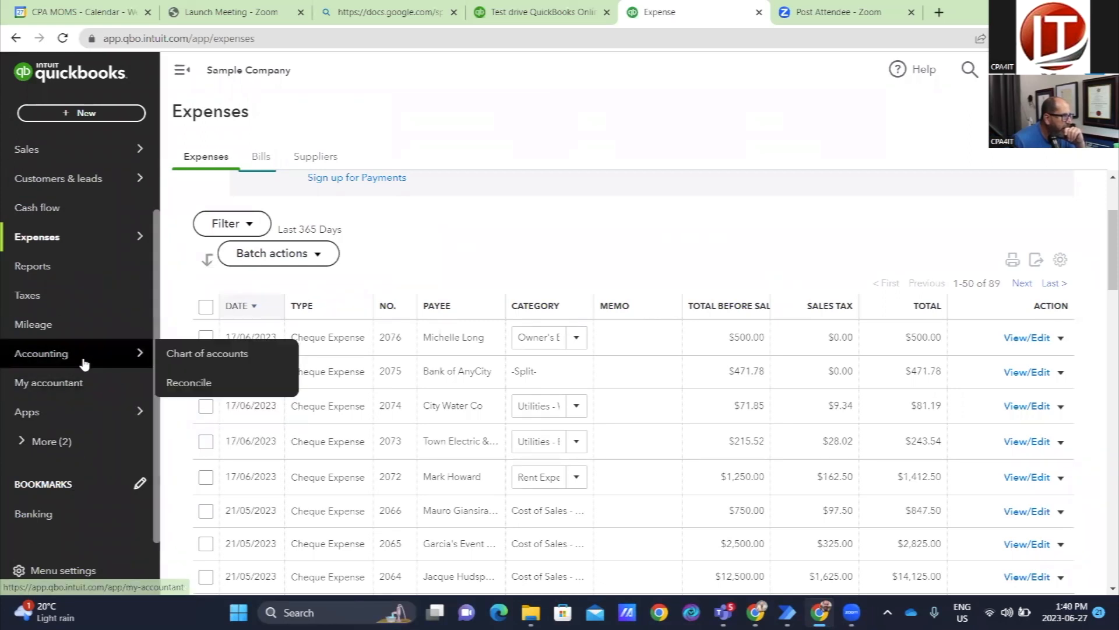